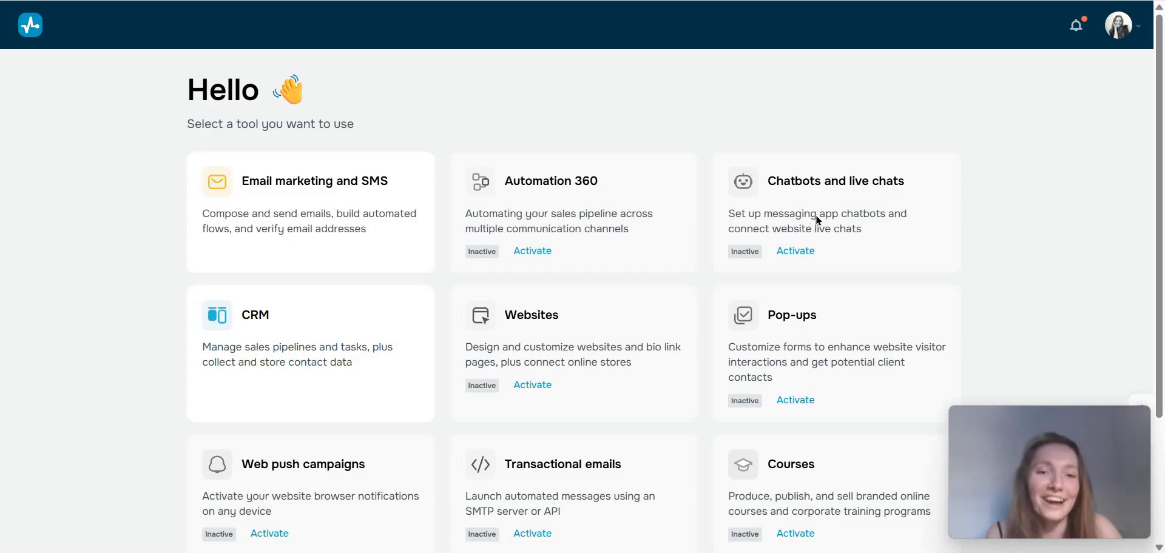
Add a new live chat bot in the chatbots tool for the third-party site mktodyssey.com.
{"action": "left_click", "coordinate": [817, 221]}
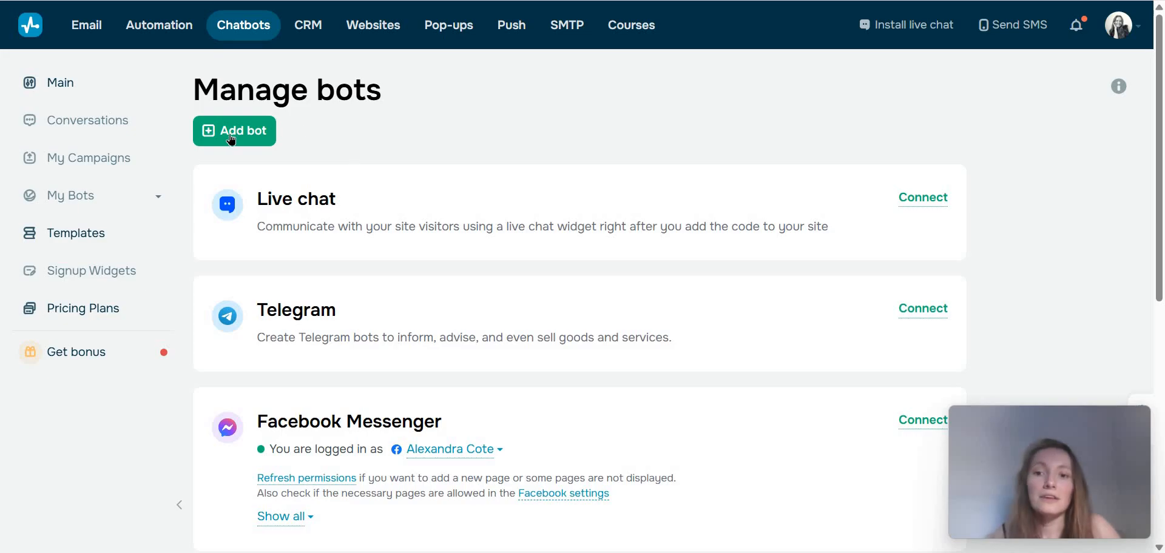
{"action": "left_click", "coordinate": [231, 138]}
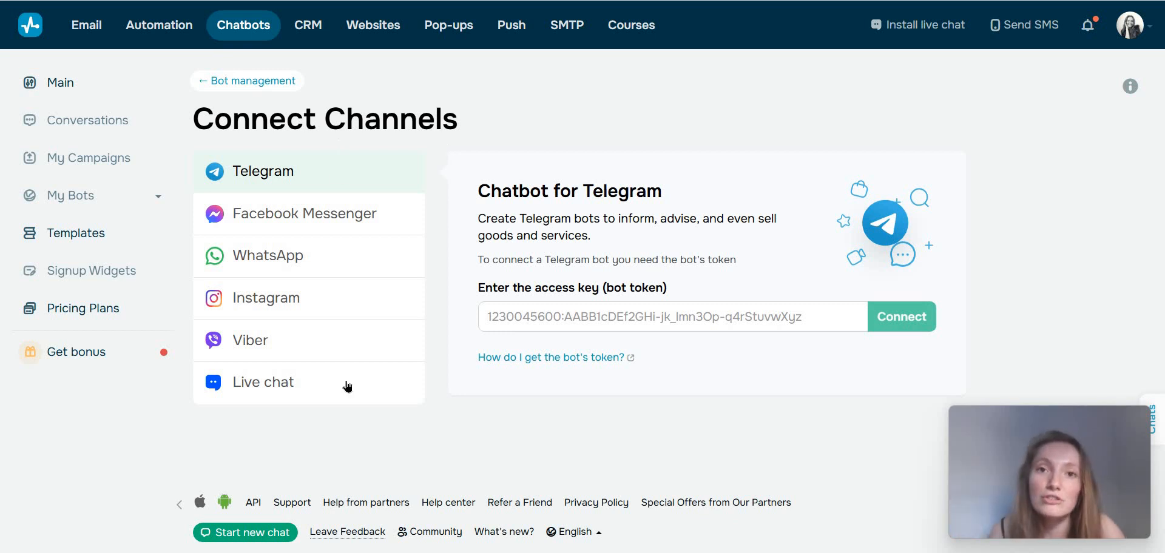
{"action": "left_click", "coordinate": [296, 394]}
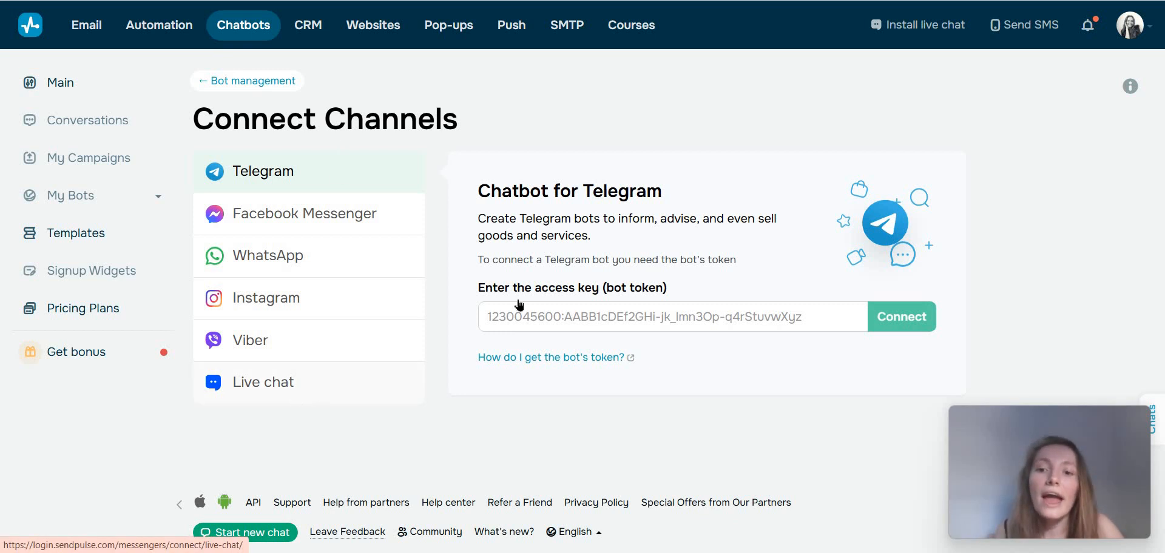
{"action": "scroll", "coordinate": [777, 169], "scroll_direction": "down", "scroll_amount": 1}
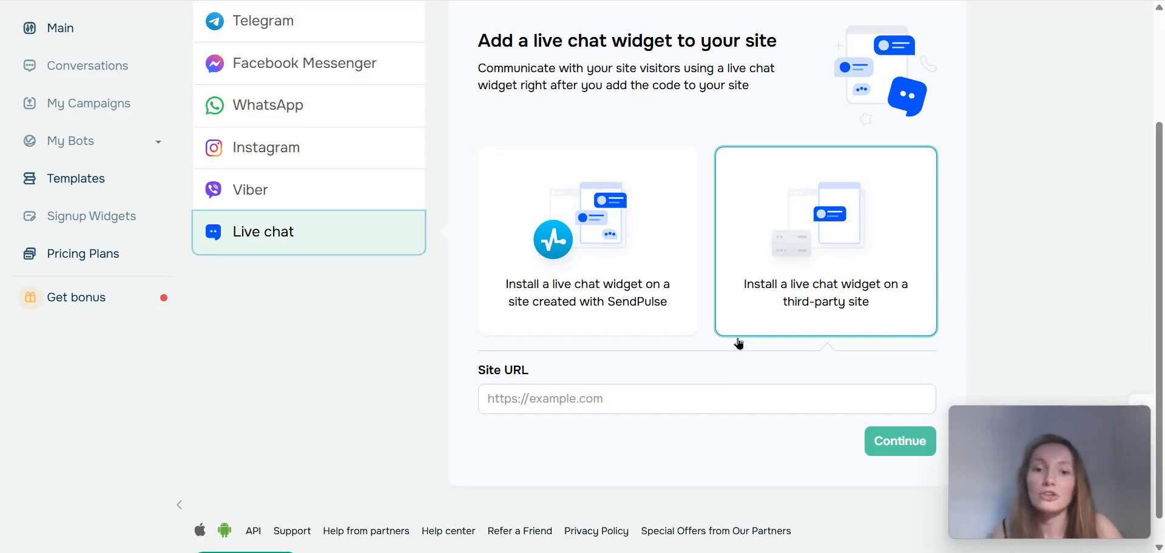
{"action": "scroll", "coordinate": [722, 355], "scroll_direction": "up", "scroll_amount": 1}
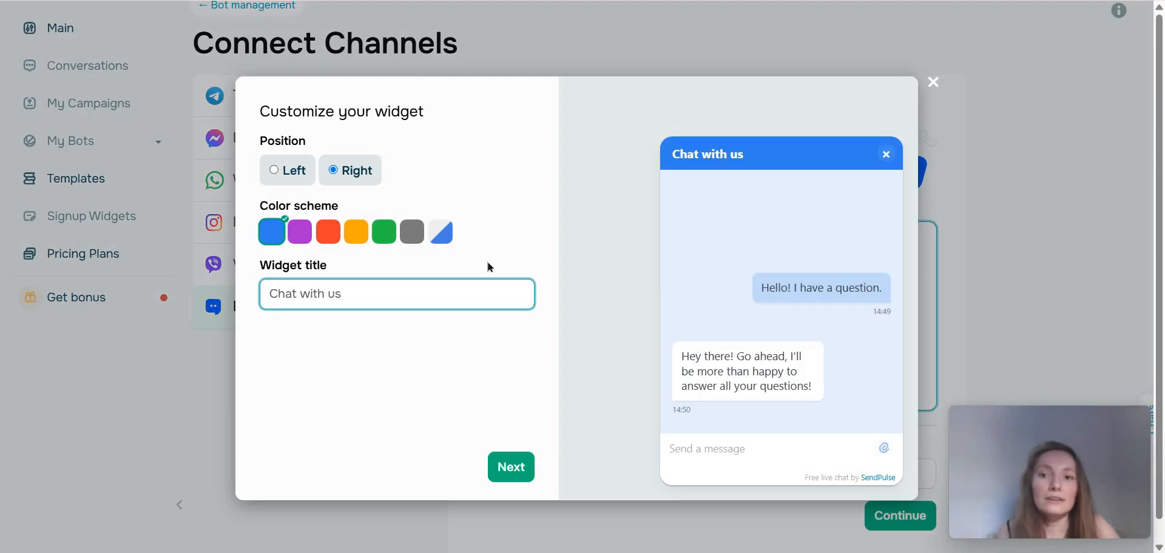
Customize the live chat widget with the orange color scheme and the title "Chat with me".
{"action": "left_click", "coordinate": [352, 242]}
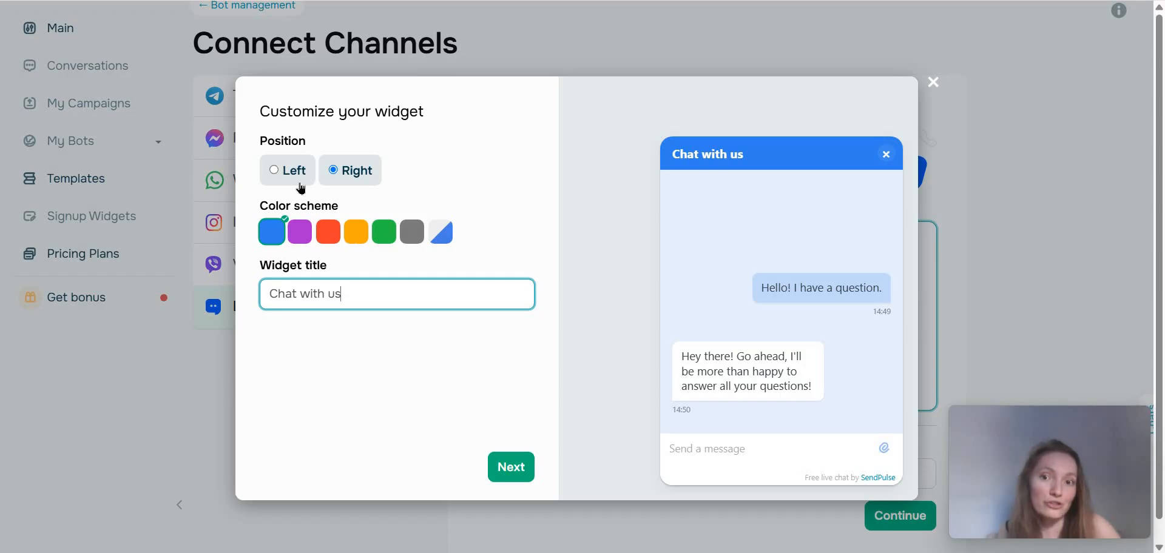
{"action": "double_click", "coordinate": [340, 294]}
{"action": "key", "text": "BackSpace"}
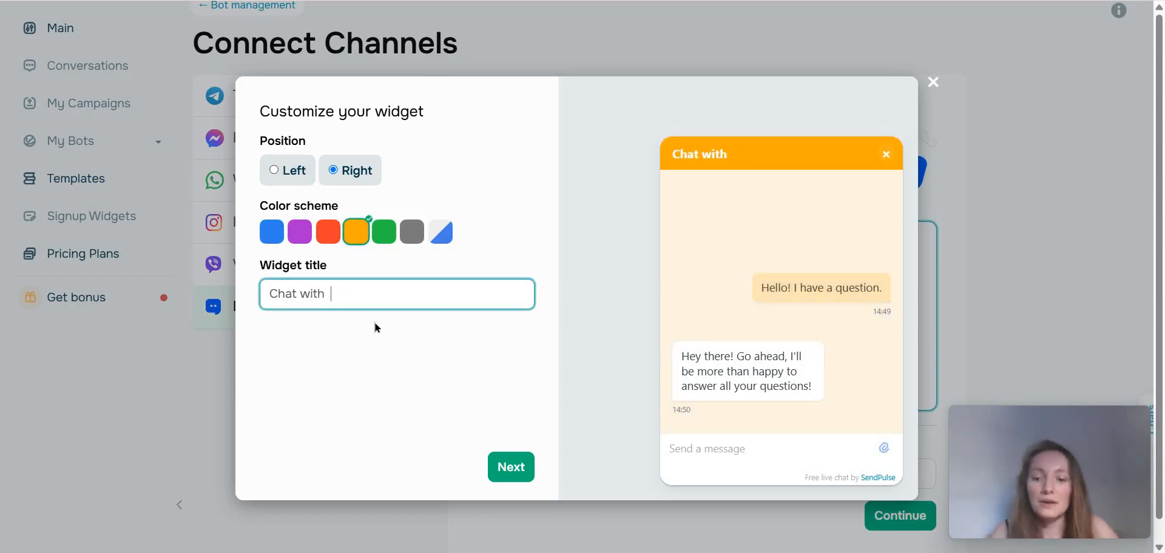
{"action": "type", "text": "me"}
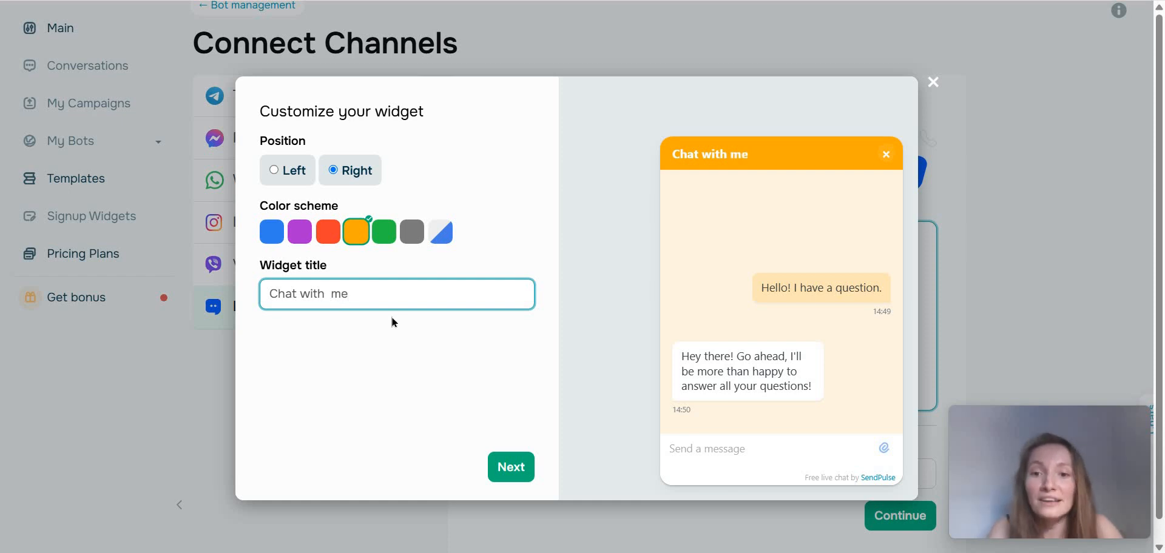
Proceed to the site installation code, skip the installation check, and open the mktodyssey.com bot.
{"action": "left_click", "coordinate": [517, 474]}
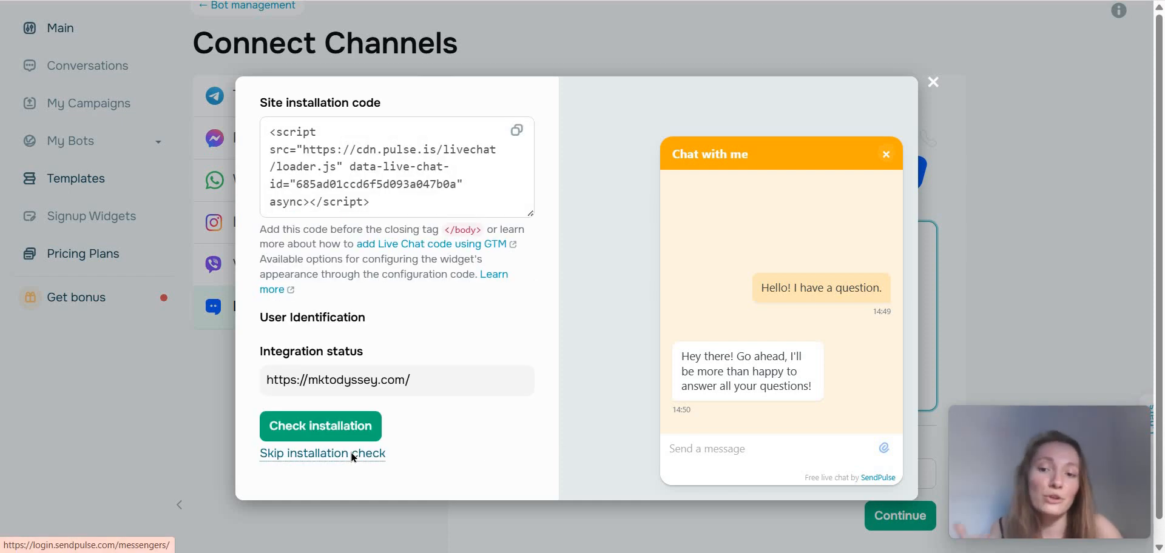
{"action": "left_click", "coordinate": [352, 455]}
{"action": "left_click", "coordinate": [397, 351]}
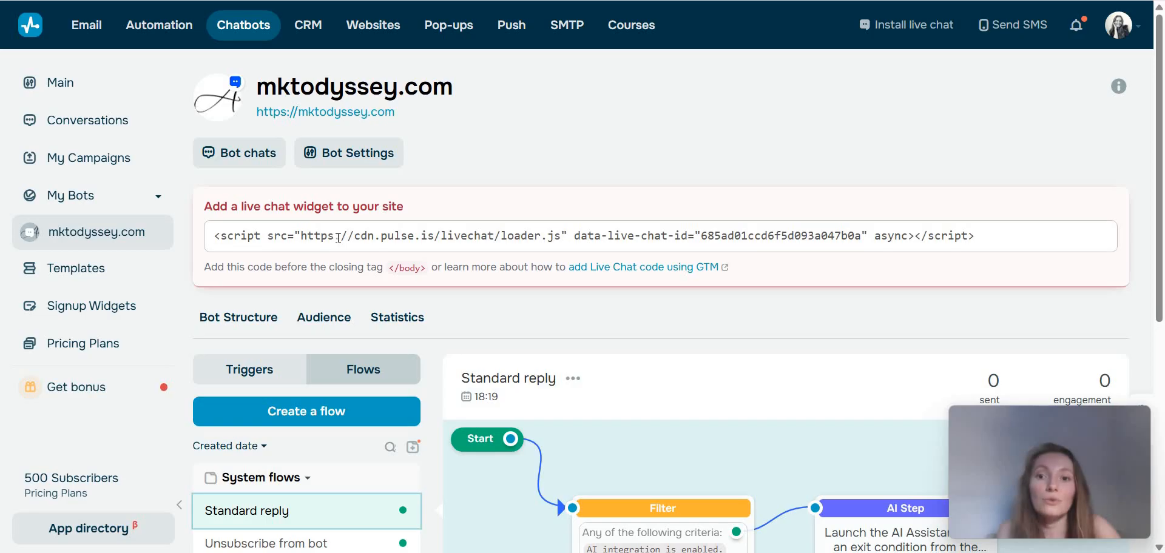
Look over the mktodyssey.com bot page with its widget installation code and Standard reply flow.
{"action": "triple_click", "coordinate": [525, 176]}
{"action": "left_click", "coordinate": [525, 176]}
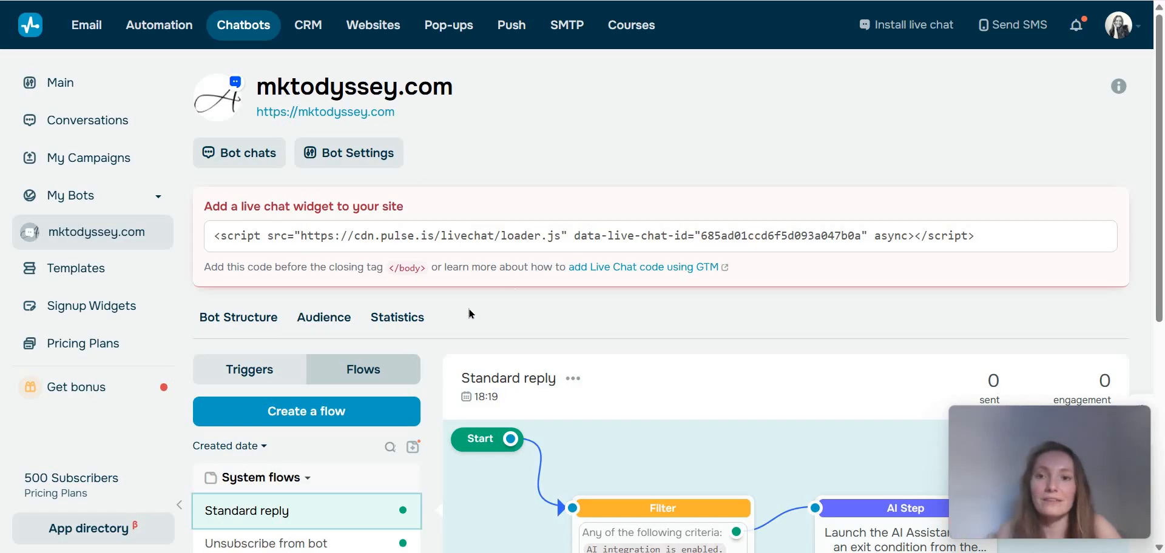
{"action": "scroll", "coordinate": [629, 354], "scroll_direction": "down", "scroll_amount": 3}
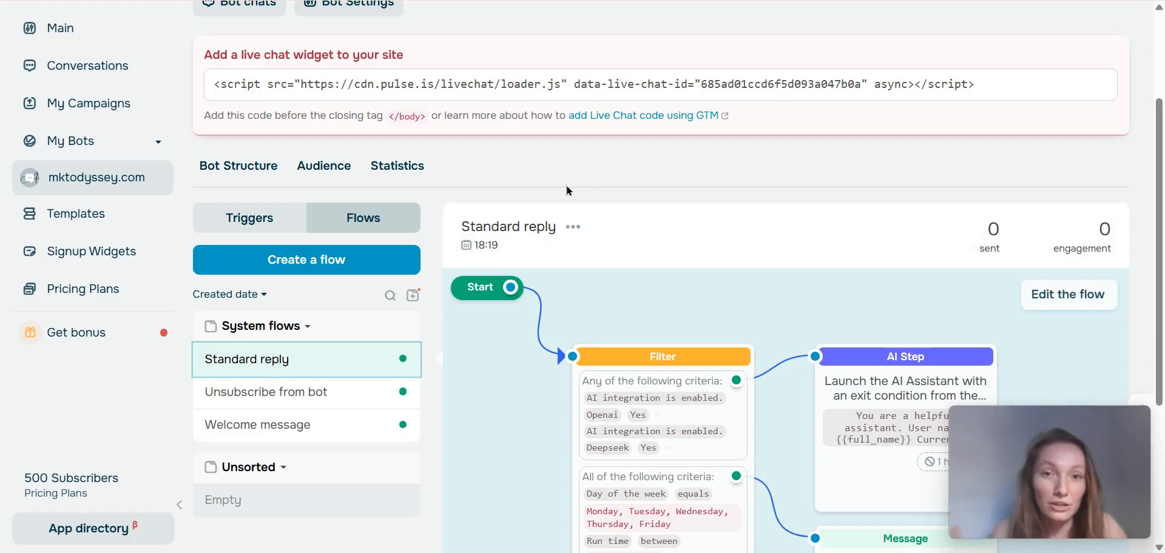
{"action": "scroll", "coordinate": [545, 192], "scroll_direction": "up", "scroll_amount": 3}
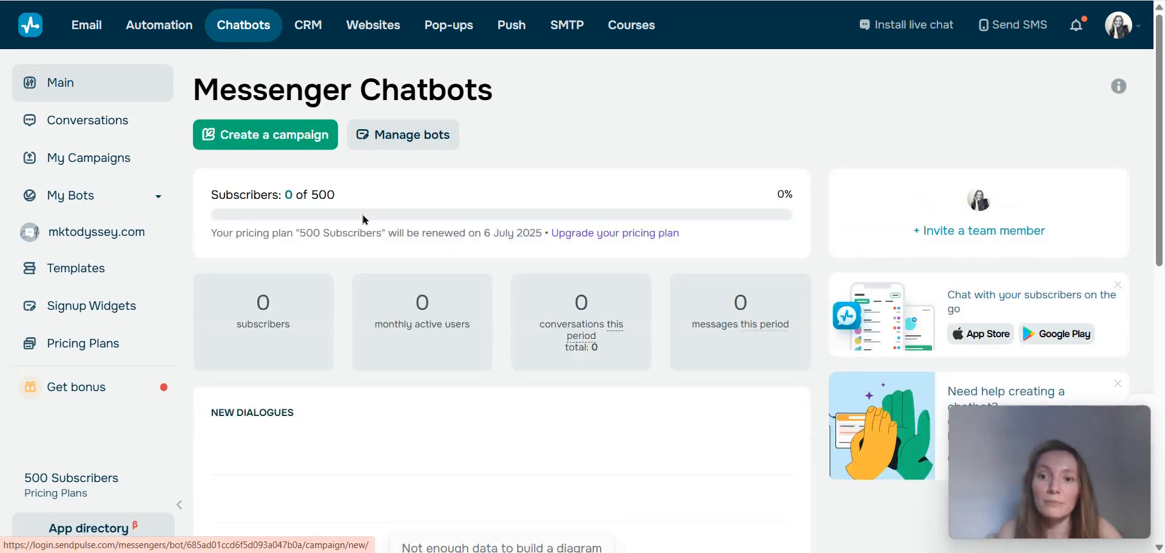
Review the chatbots dashboard down to the connected channels and reopen the mktodyssey.com live chat bot.
{"action": "scroll", "coordinate": [320, 292], "scroll_direction": "down", "scroll_amount": 7}
{"action": "scroll", "coordinate": [189, 432], "scroll_direction": "down", "scroll_amount": 2}
{"action": "scroll", "coordinate": [403, 470], "scroll_direction": "up", "scroll_amount": 6}
{"action": "scroll", "coordinate": [403, 470], "scroll_direction": "down", "scroll_amount": 6}
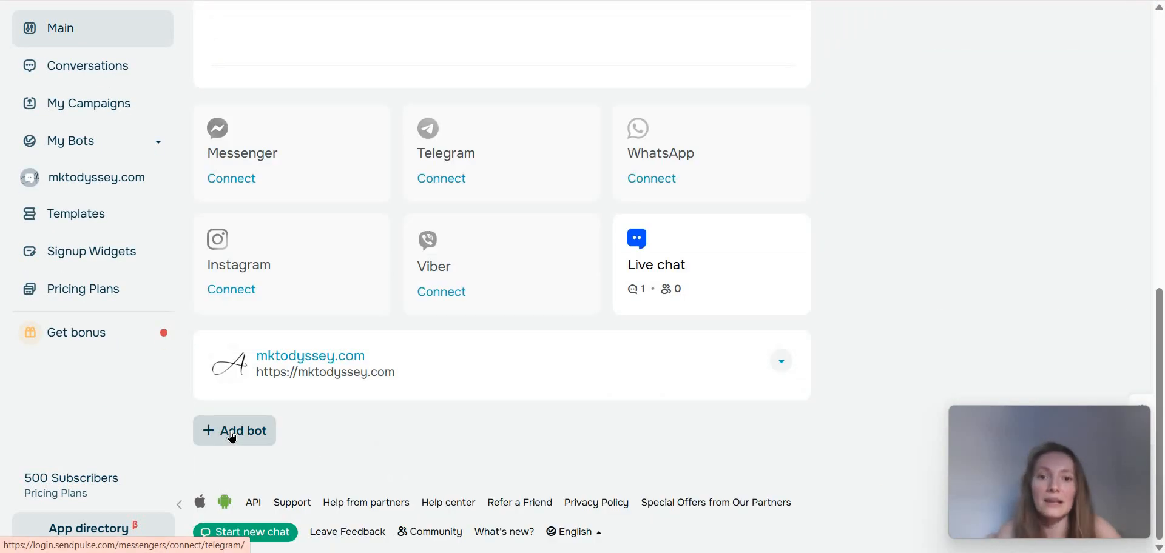
{"action": "left_click", "coordinate": [346, 372]}
{"action": "scroll", "coordinate": [445, 227], "scroll_direction": "down", "scroll_amount": 4}
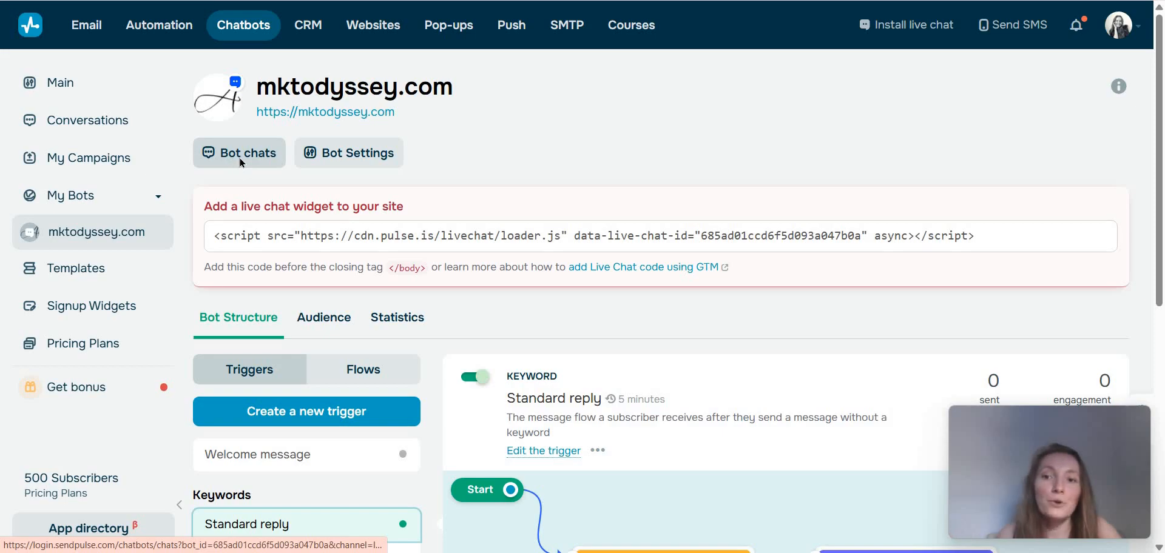
View the bot's chats, close them, and open the bot's general settings.
{"action": "left_click", "coordinate": [239, 158]}
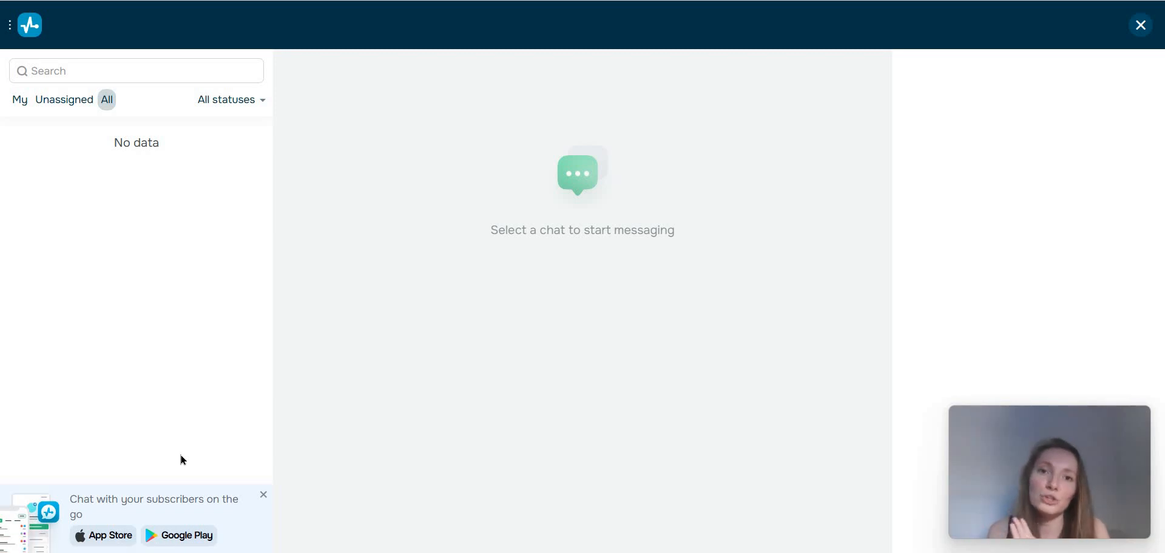
{"action": "left_click", "coordinate": [1139, 25]}
{"action": "left_click", "coordinate": [347, 163]}
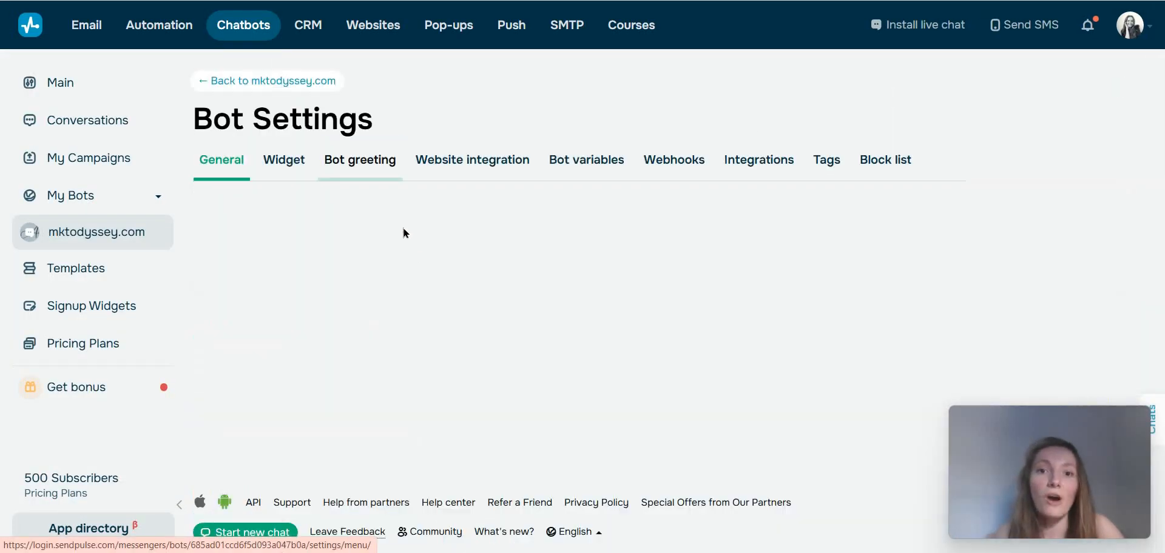
{"action": "scroll", "coordinate": [382, 332], "scroll_direction": "down", "scroll_amount": 3}
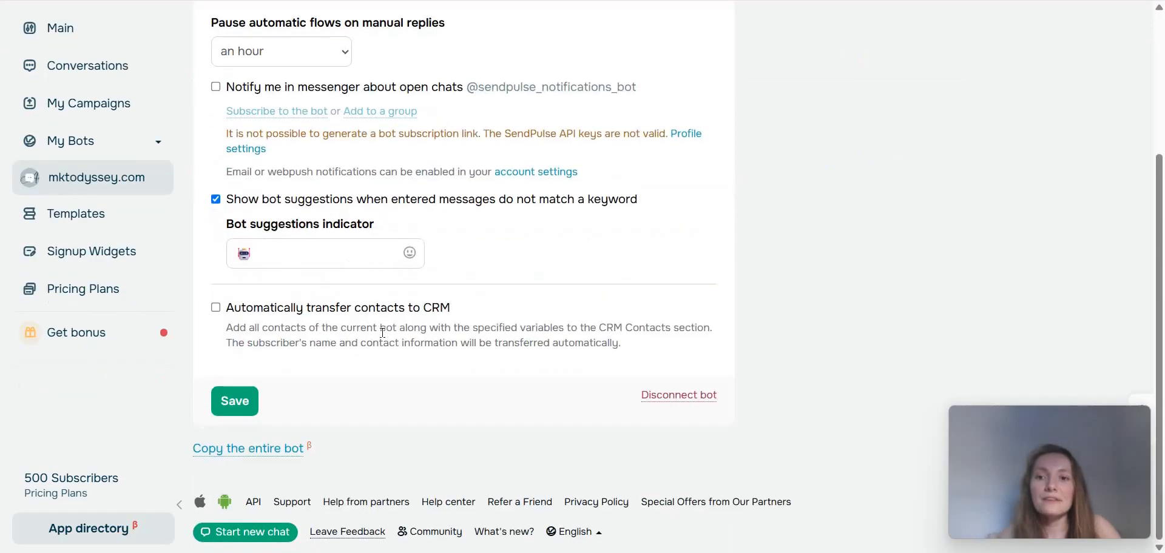
{"action": "scroll", "coordinate": [382, 333], "scroll_direction": "up", "scroll_amount": 3}
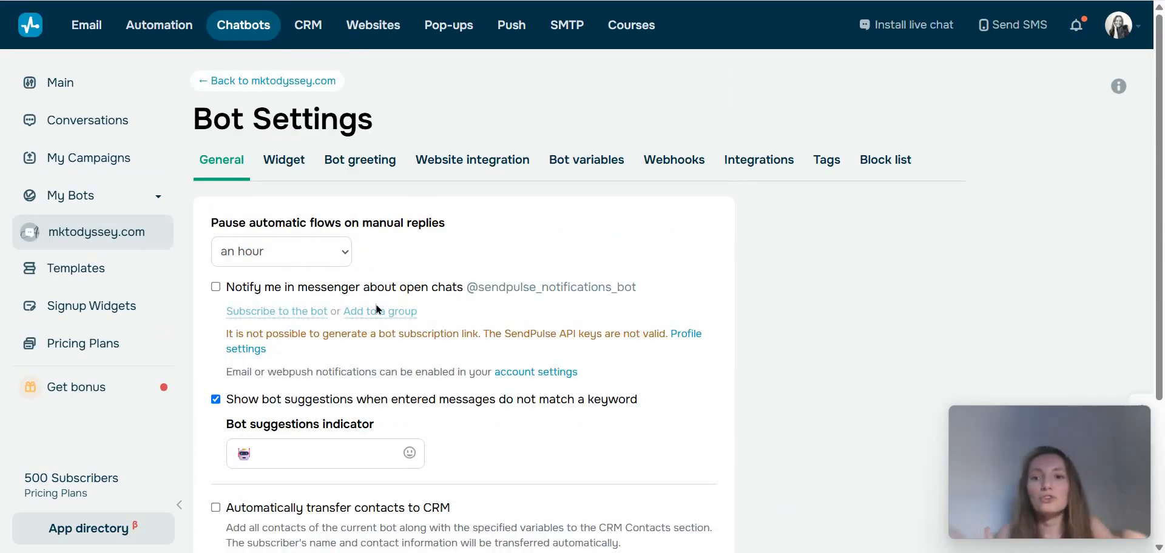
Examine the pause durations for automatic flows on manual replies and the widget's appearance settings.
{"action": "left_click", "coordinate": [348, 252]}
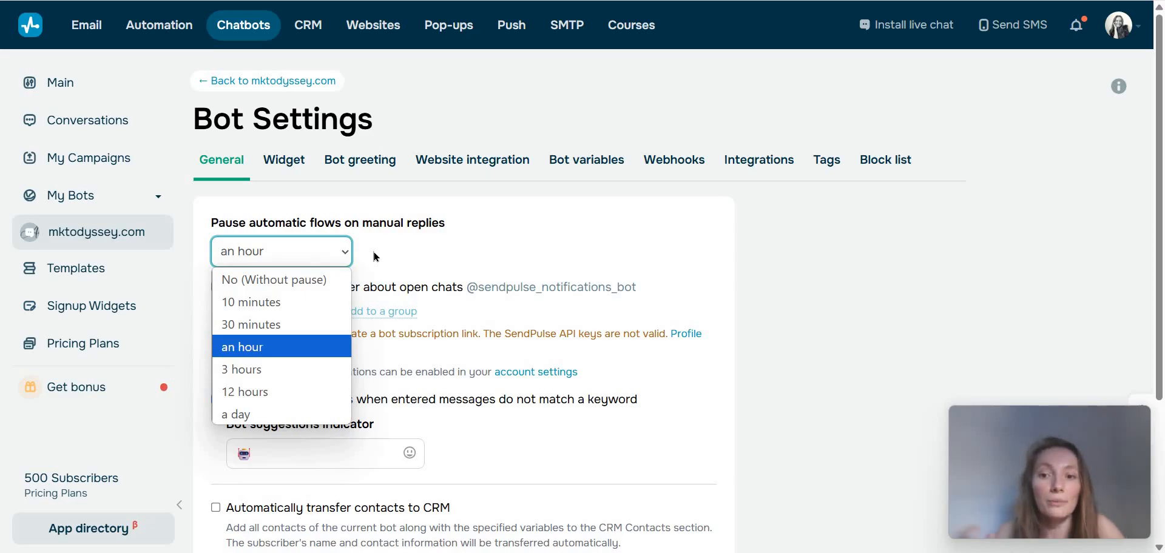
{"action": "left_click", "coordinate": [383, 278]}
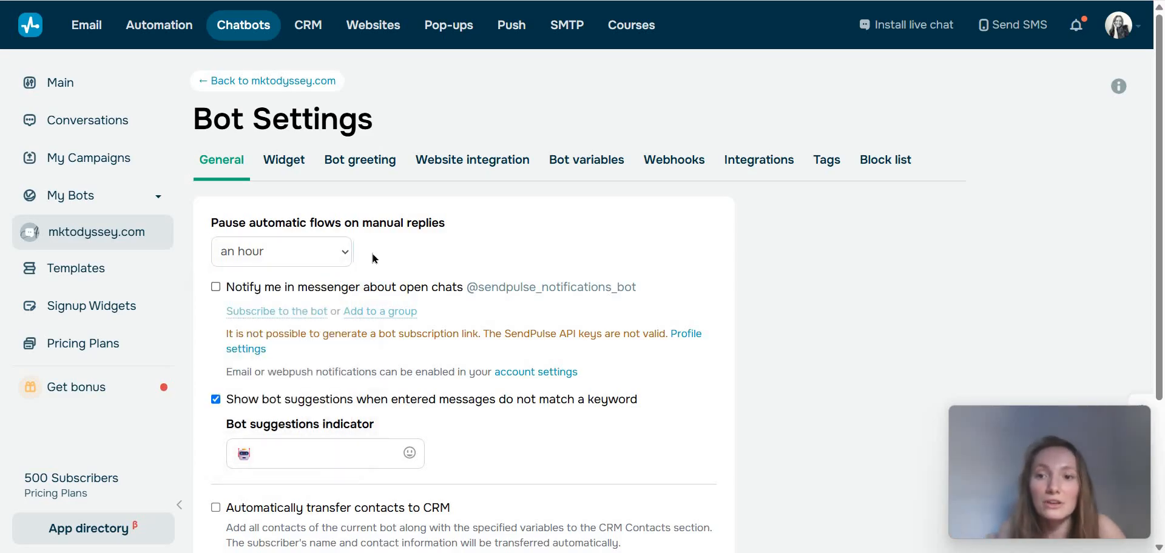
{"action": "left_click", "coordinate": [300, 251]}
{"action": "left_click", "coordinate": [423, 250]}
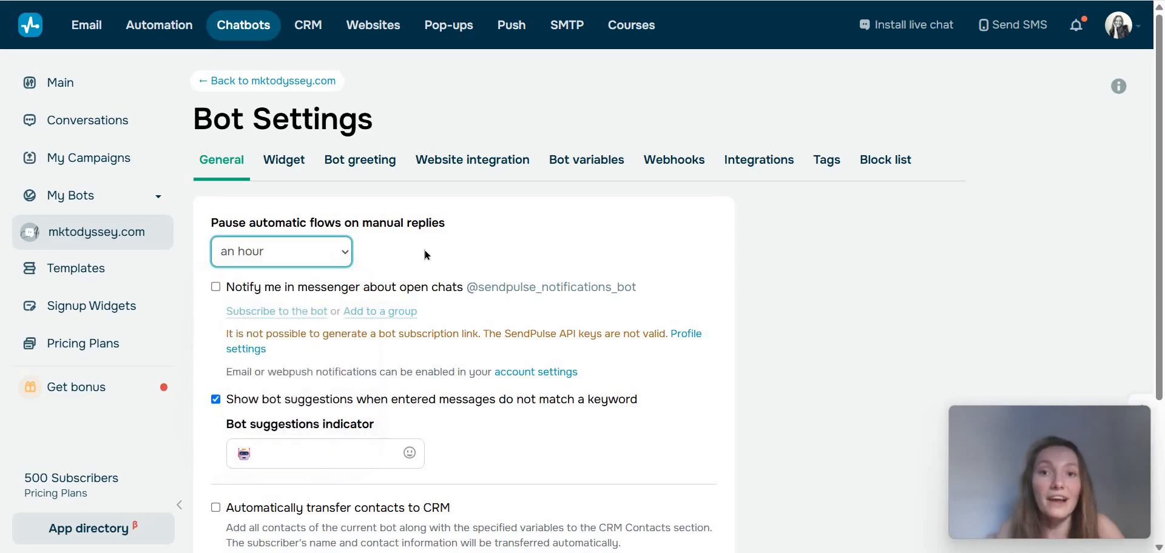
{"action": "left_click", "coordinate": [333, 253]}
{"action": "left_click", "coordinate": [409, 345]}
{"action": "scroll", "coordinate": [331, 371], "scroll_direction": "down", "scroll_amount": 1}
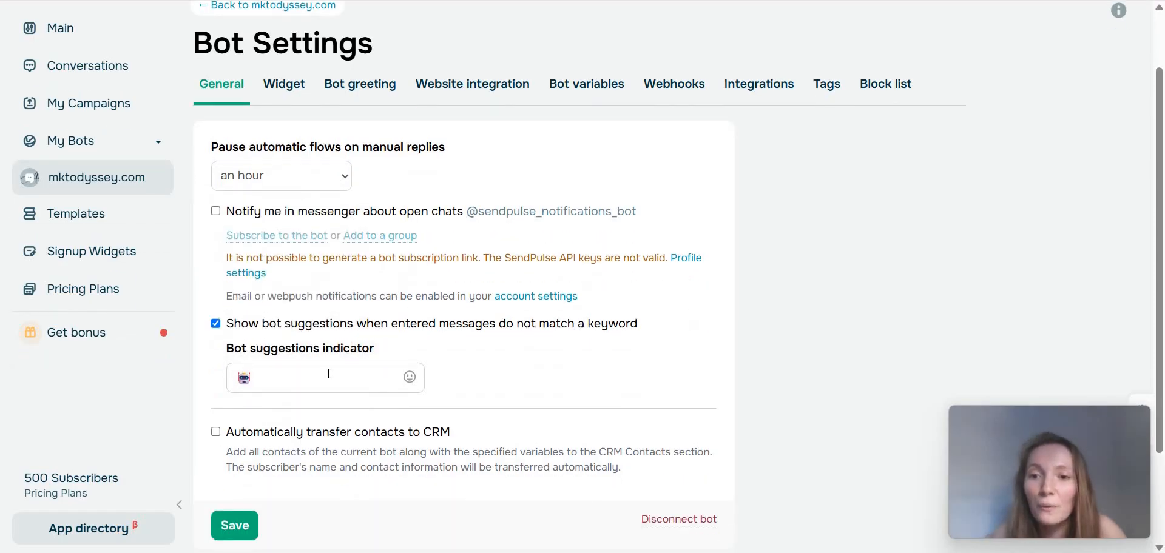
{"action": "left_click", "coordinate": [284, 98]}
{"action": "scroll", "coordinate": [598, 286], "scroll_direction": "down", "scroll_amount": 1}
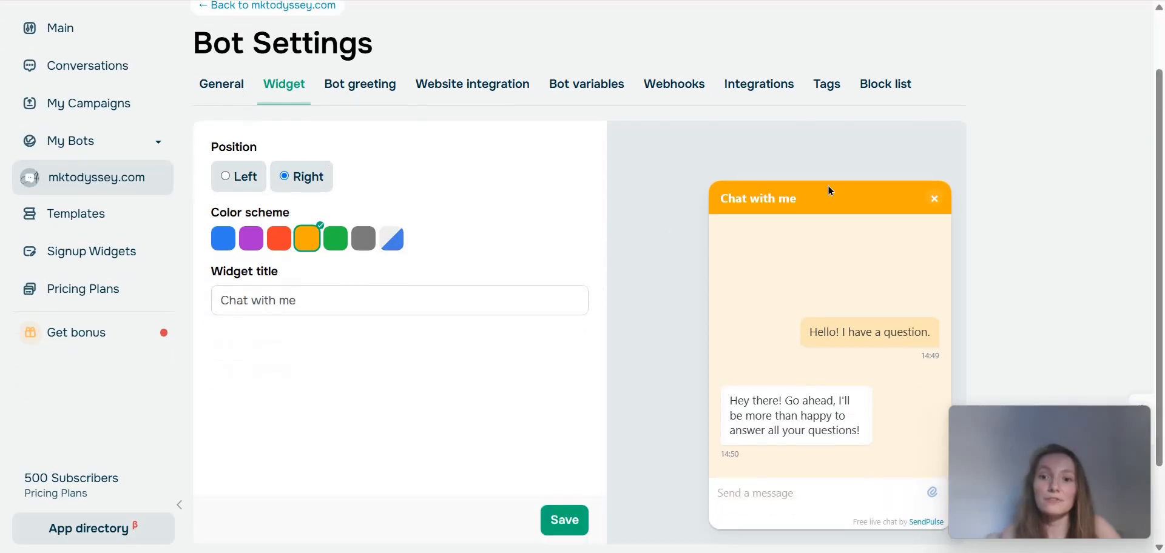
Enable the bot greeting text, enter a "Hi, I'm not ... but.... Got a question?" message containing the owner's first name, and save the chat menu.
{"action": "left_click", "coordinate": [387, 100]}
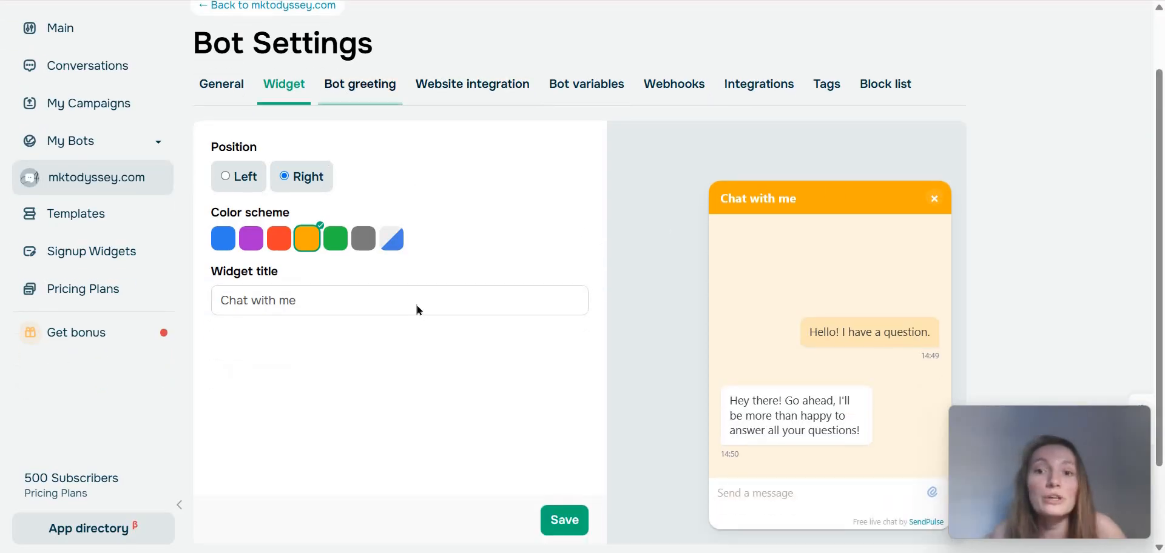
{"action": "scroll", "coordinate": [360, 213], "scroll_direction": "down", "scroll_amount": 2}
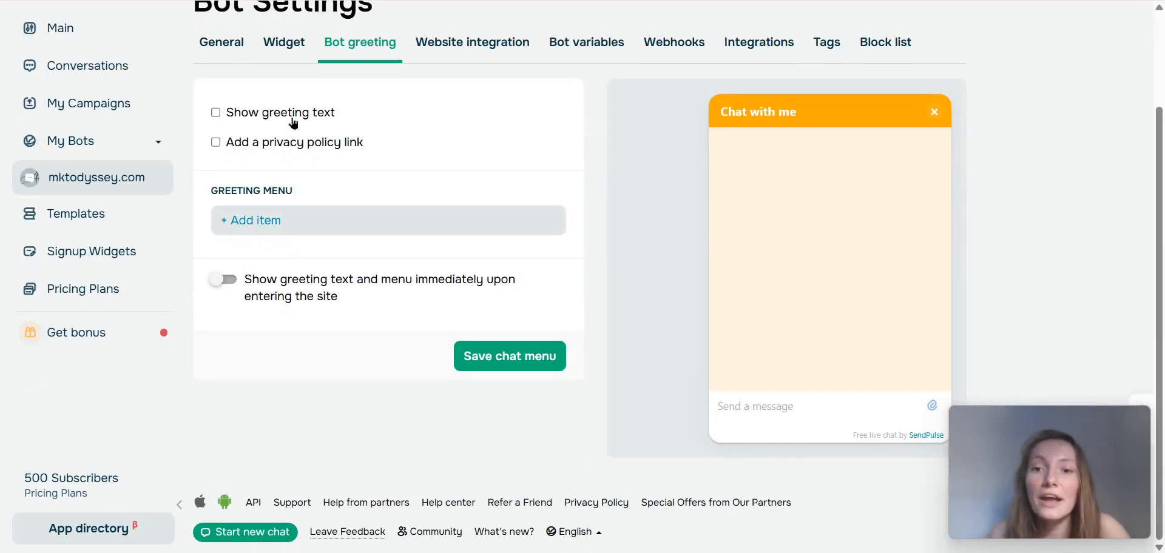
{"action": "left_click", "coordinate": [216, 113]}
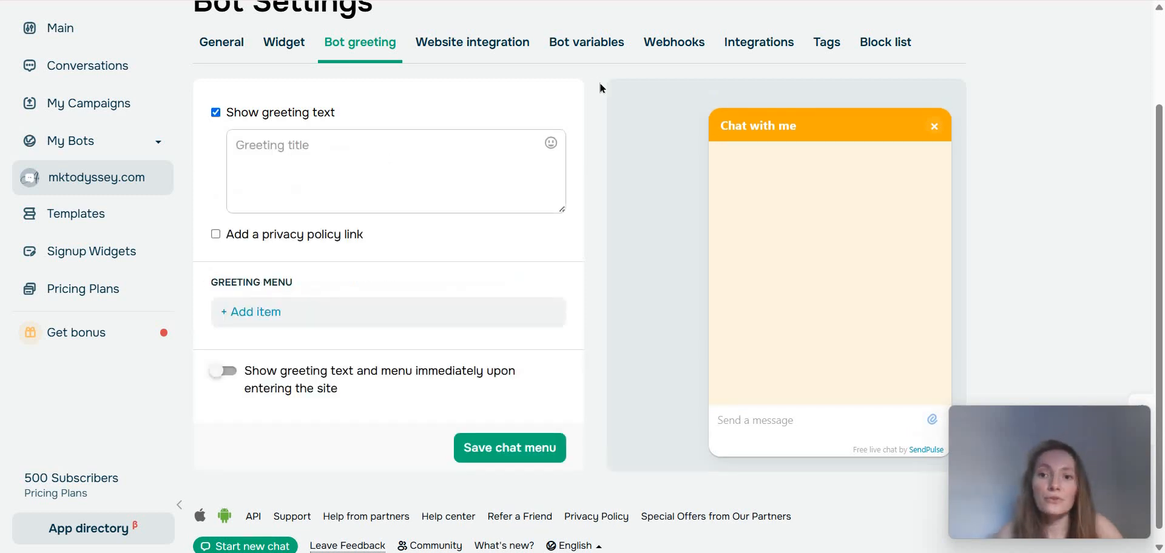
{"action": "type", "text": "Hi,"}
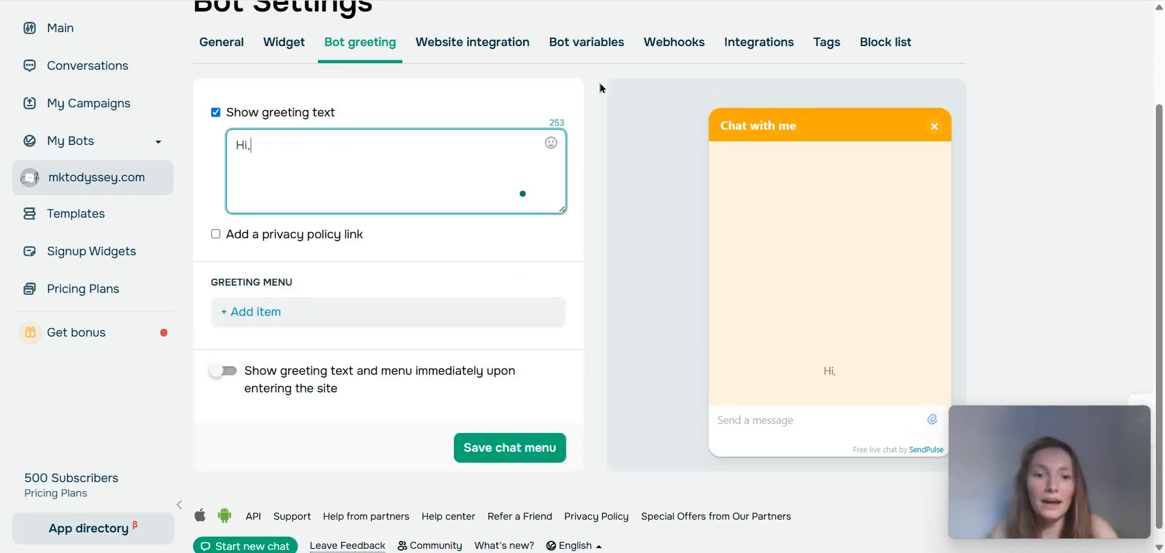
{"action": "type", "text": " I'm not Alexa"}
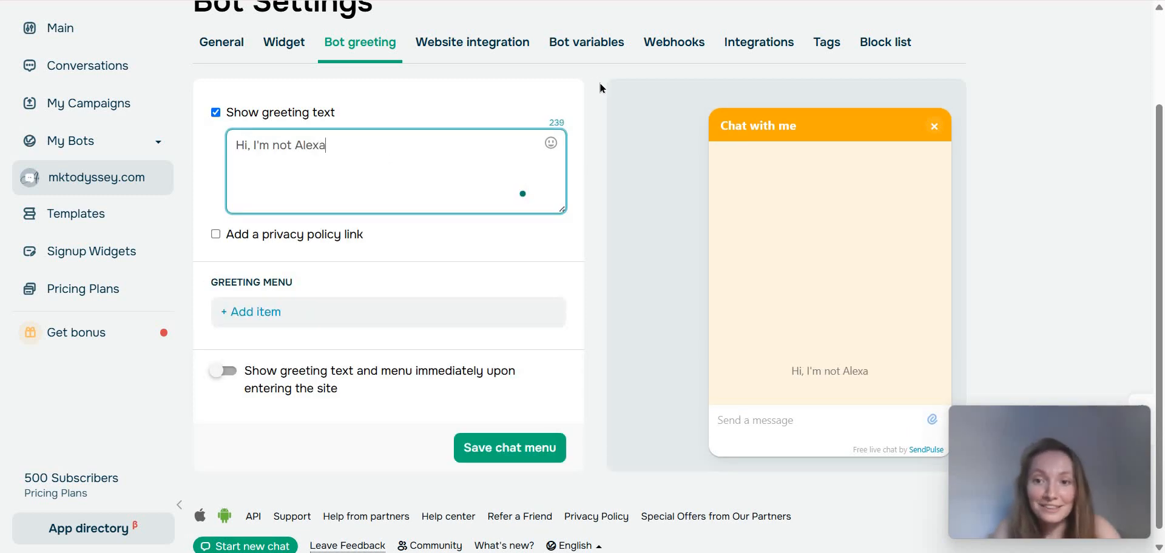
{"action": "type", "text": "ndra but...."}
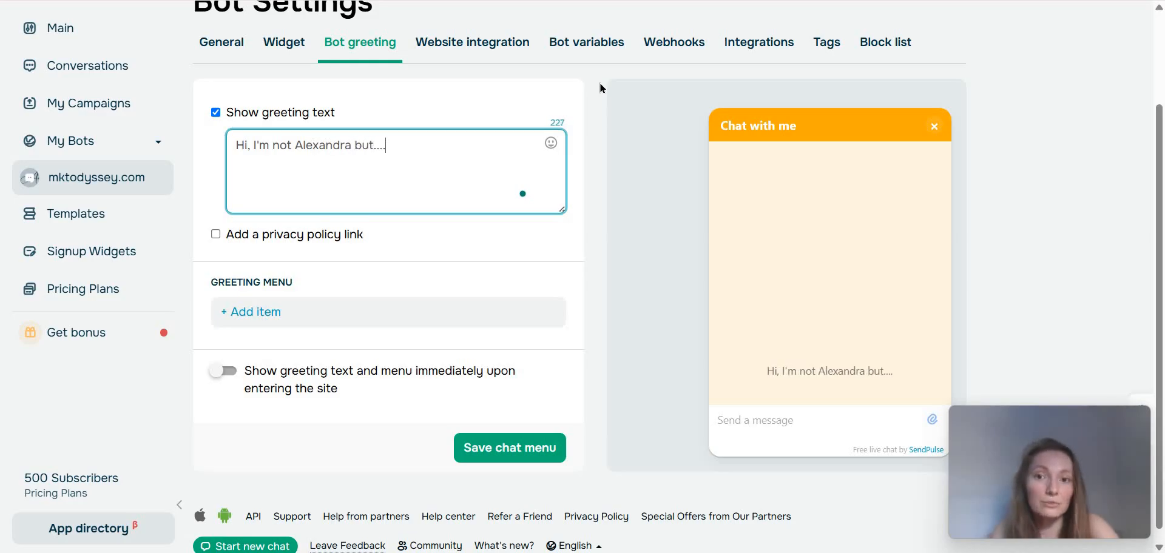
{"action": "type", "text": " tel"}
{"action": "key", "text": "BackSpace"}
{"action": "key", "text": "BackSpace"}
{"action": "key", "text": "BackSpace"}
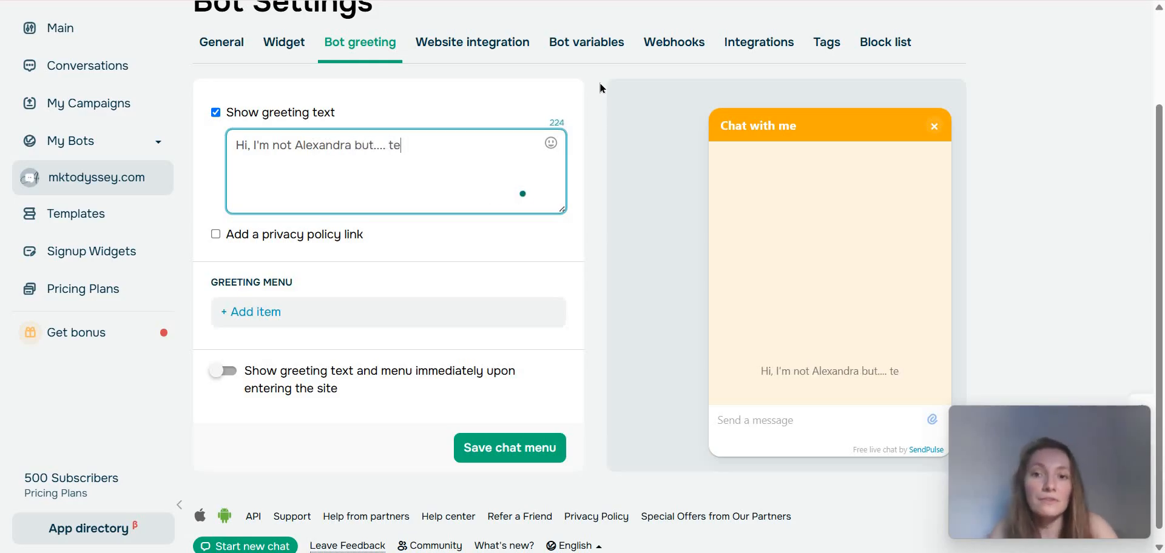
{"action": "type", "text": "Got a question?"}
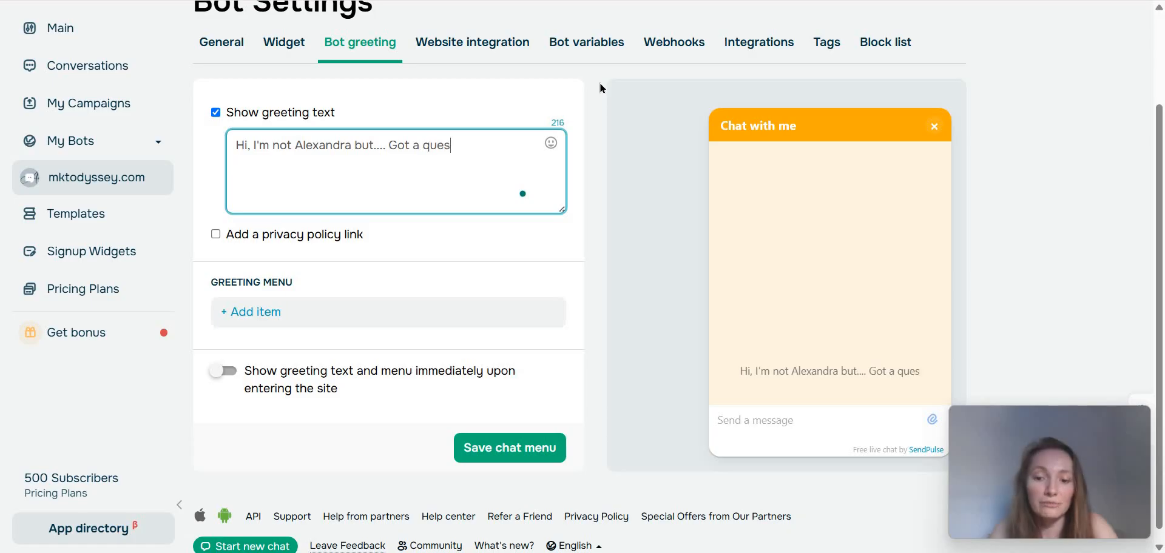
{"action": "left_click", "coordinate": [493, 431]}
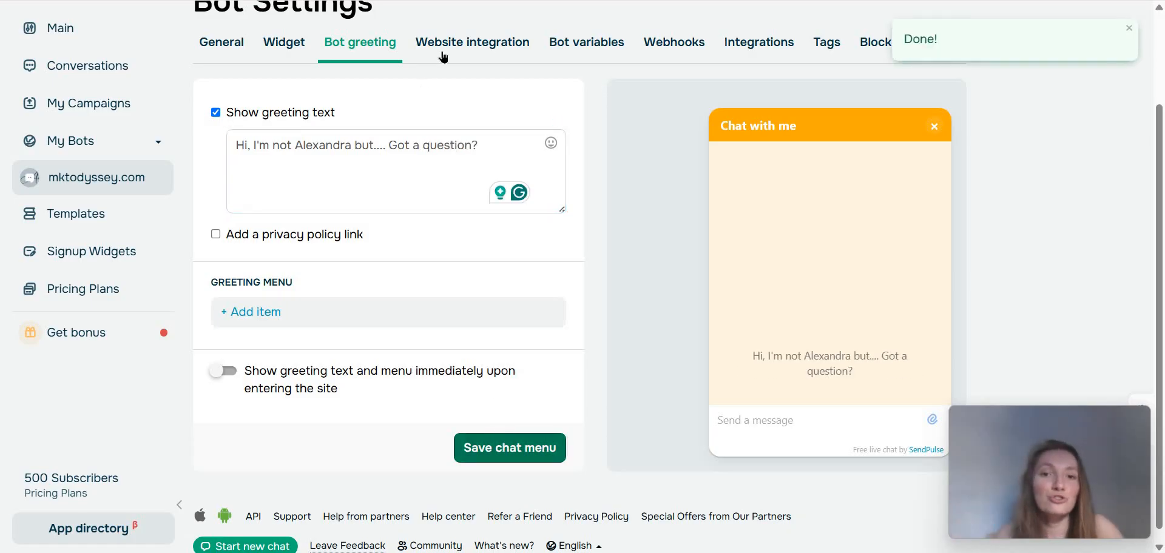
Review the website integration settings, including the installation code, integration status, and whitelisted domains.
{"action": "left_click", "coordinate": [472, 42]}
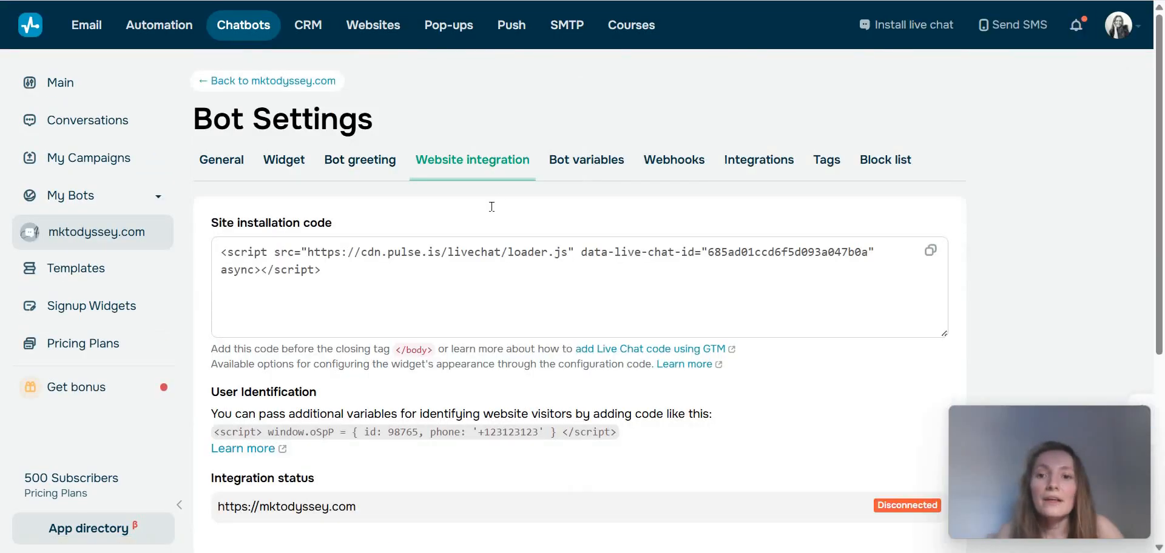
{"action": "scroll", "coordinate": [425, 243], "scroll_direction": "down", "scroll_amount": 5}
{"action": "scroll", "coordinate": [417, 267], "scroll_direction": "down", "scroll_amount": 2}
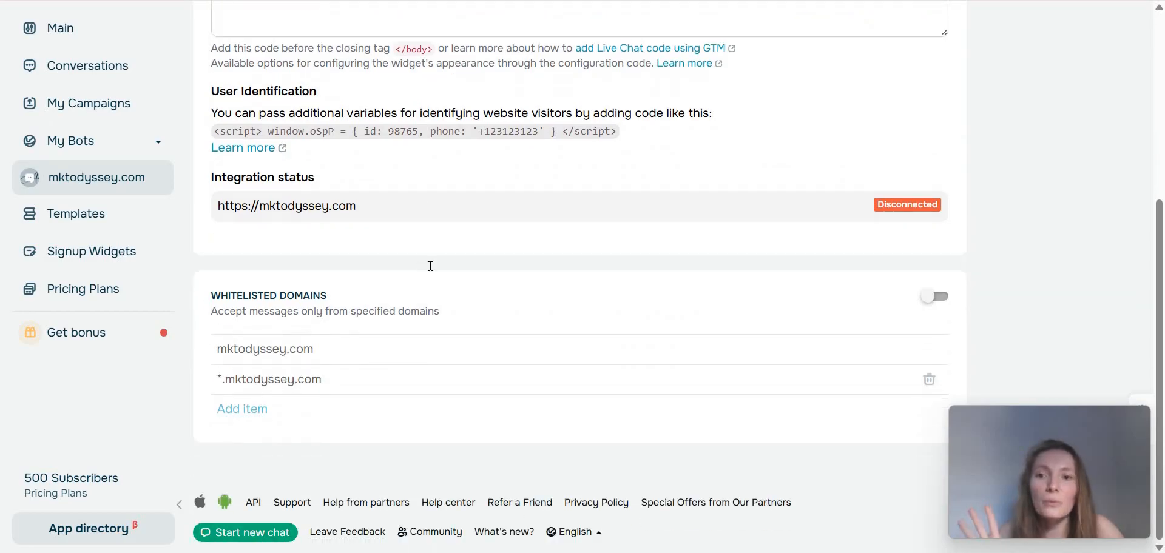
Review the bot's variables, webhooks, integrations, tags and block list settings.
{"action": "scroll", "coordinate": [525, 198], "scroll_direction": "up", "scroll_amount": 5}
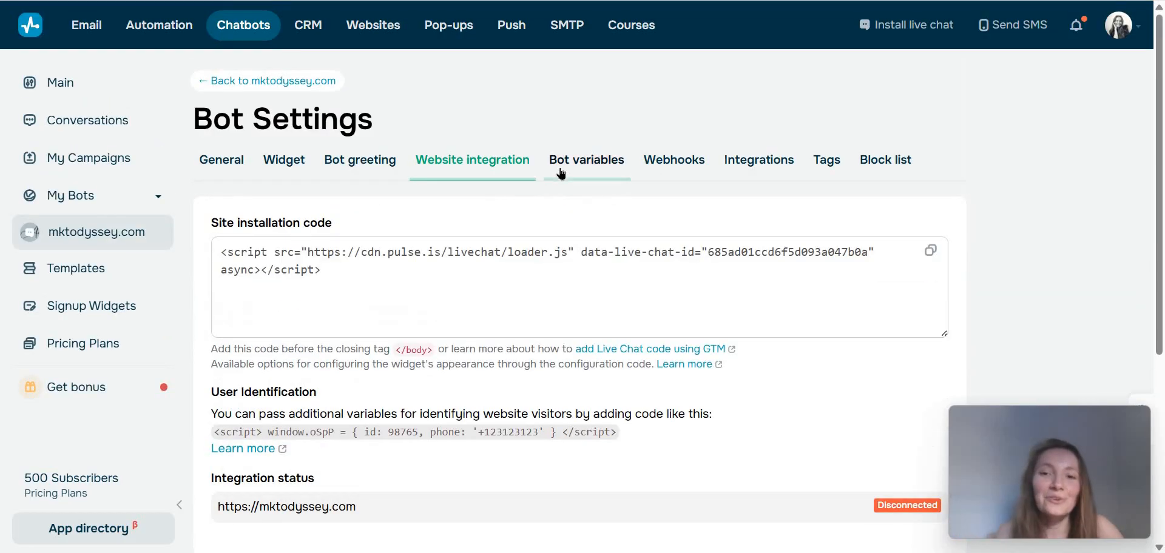
{"action": "left_click", "coordinate": [562, 172]}
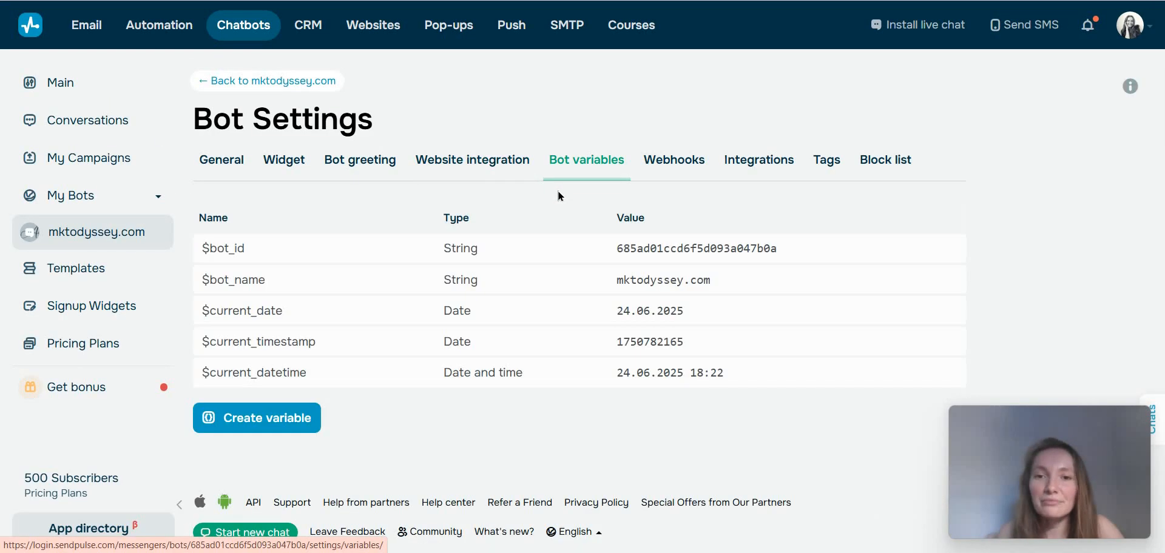
{"action": "left_click", "coordinate": [690, 168]}
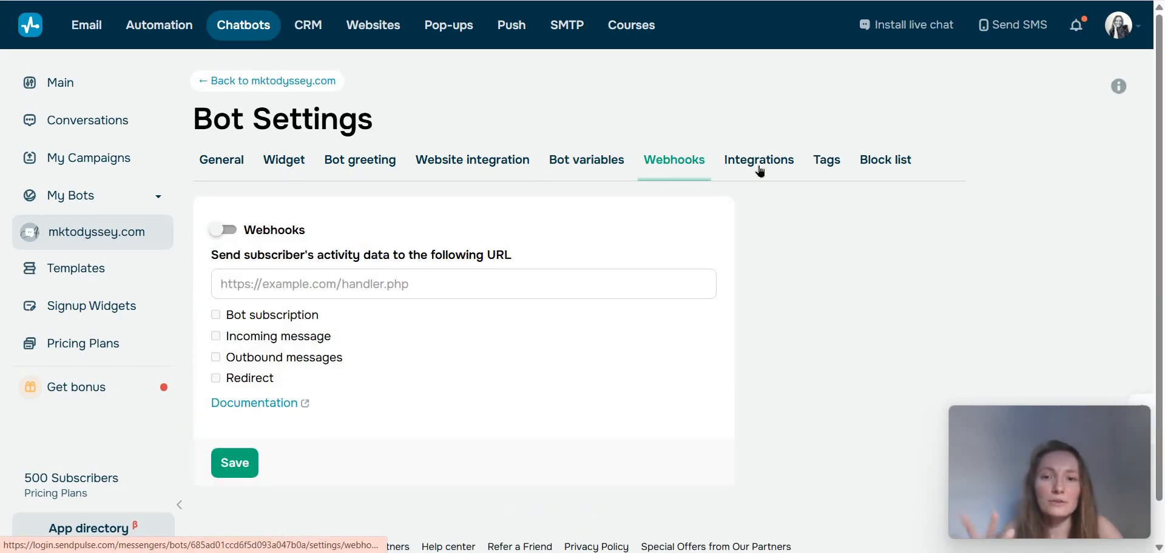
{"action": "left_click", "coordinate": [762, 173]}
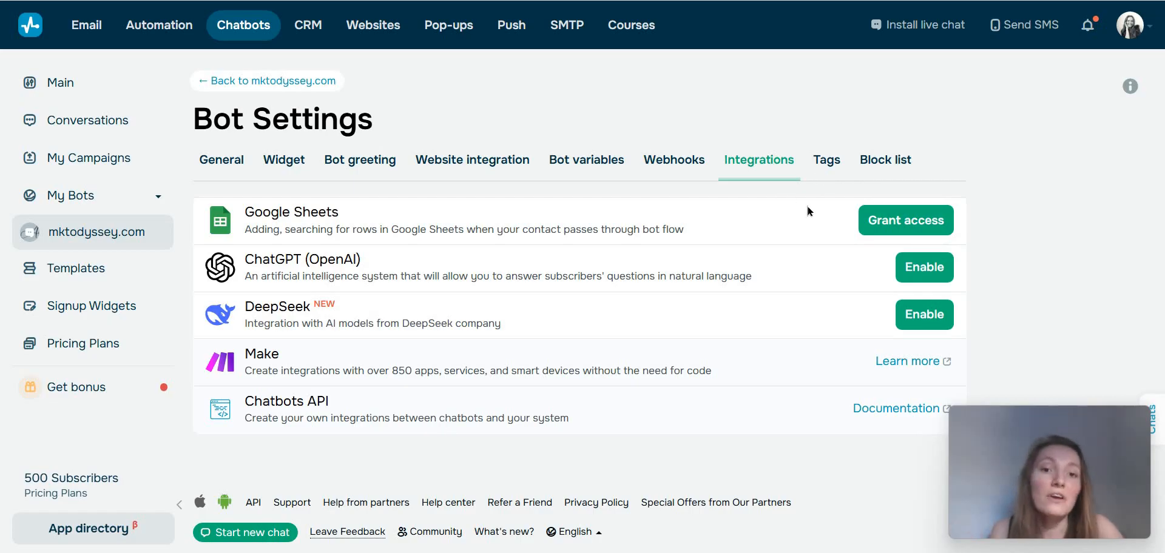
{"action": "left_click", "coordinate": [826, 159]}
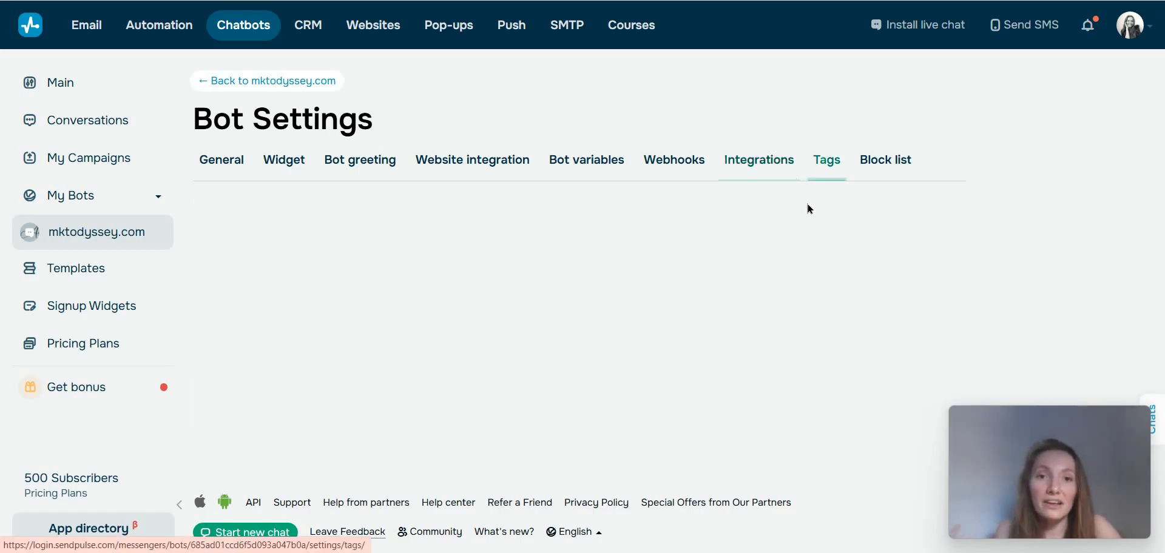
{"action": "left_click", "coordinate": [894, 172]}
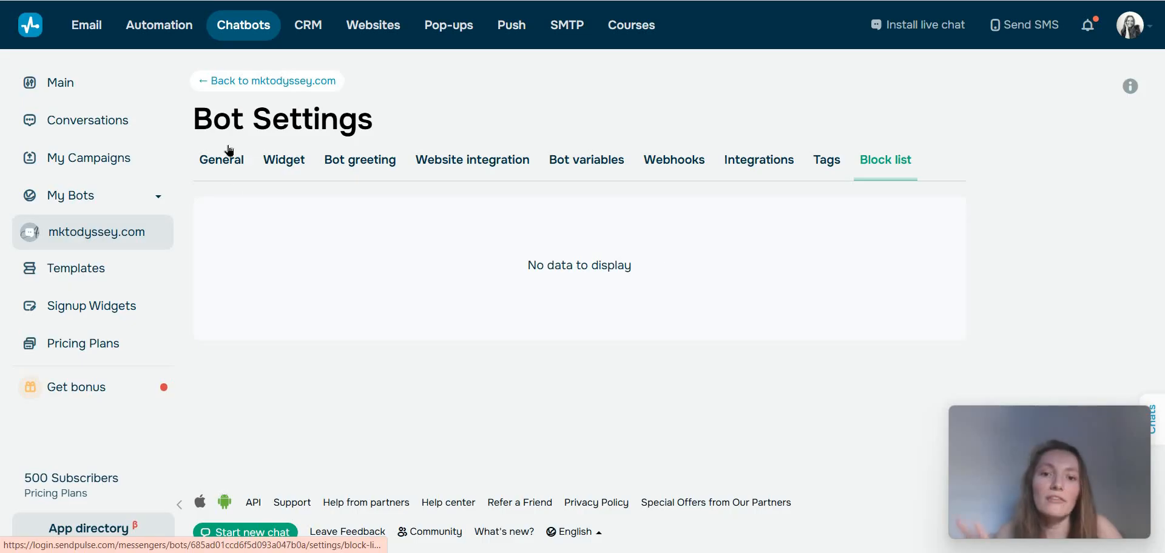
Return to the mktodyssey.com bot page and view the Standard reply trigger's flow.
{"action": "left_click", "coordinate": [202, 84]}
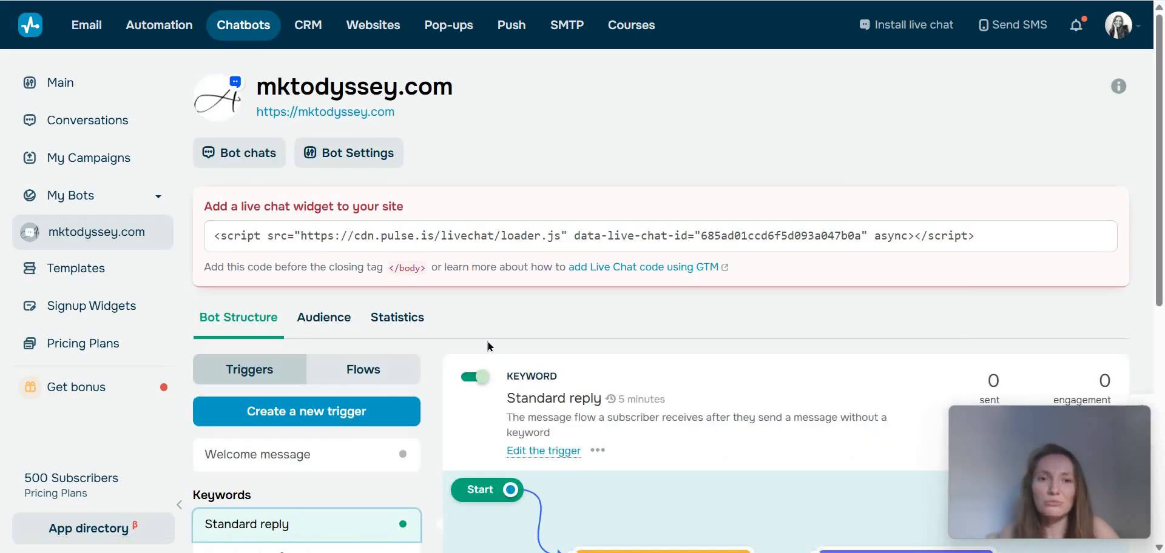
{"action": "scroll", "coordinate": [471, 176], "scroll_direction": "down", "scroll_amount": 4}
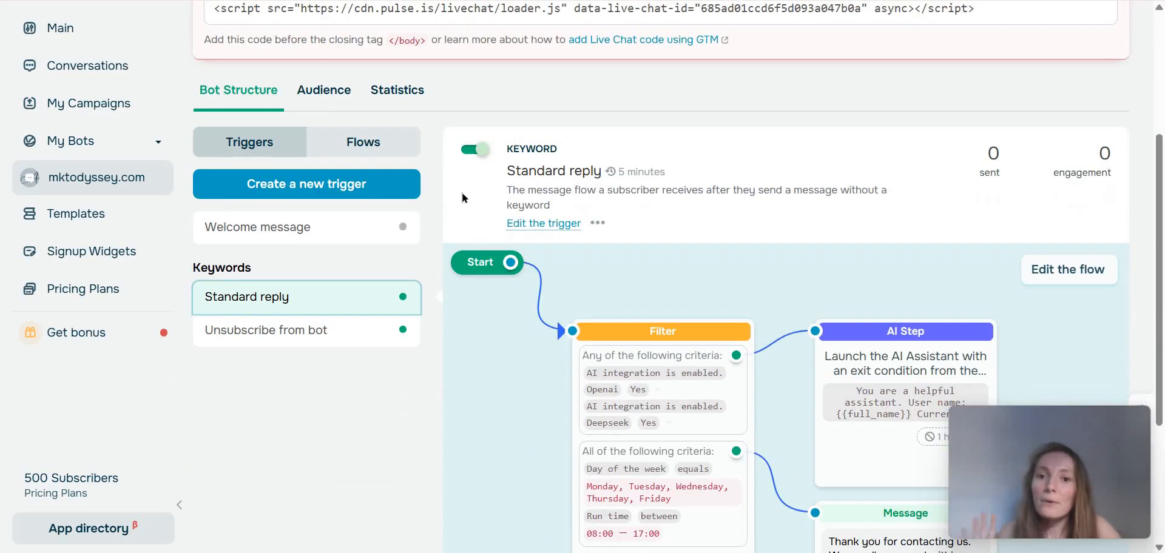
{"action": "scroll", "coordinate": [461, 192], "scroll_direction": "up", "scroll_amount": 1}
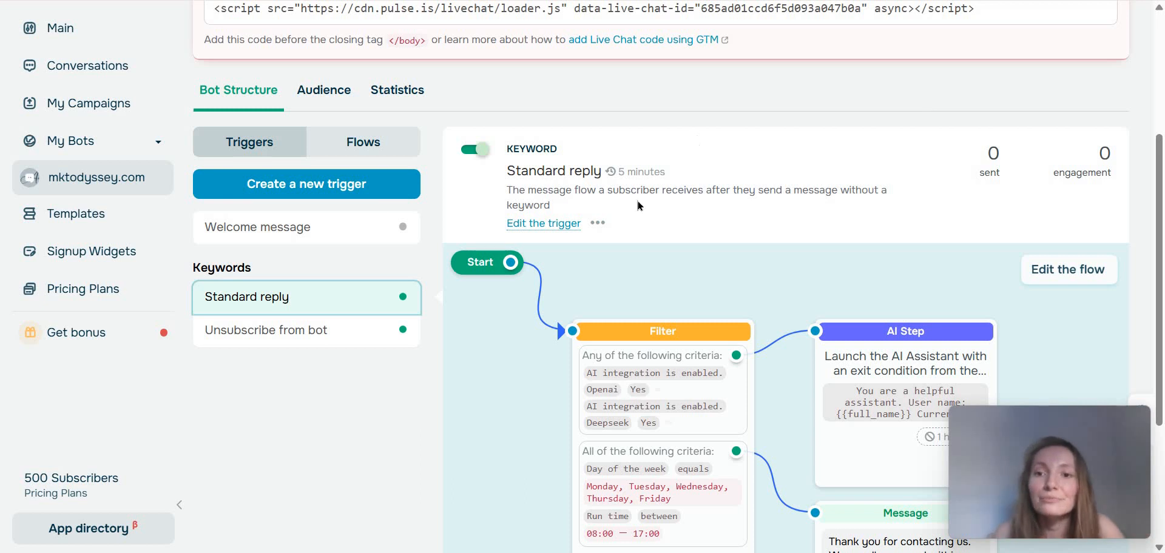
Open the Welcome message trigger's flow in the editor and open its message block for editing.
{"action": "left_click", "coordinate": [309, 228]}
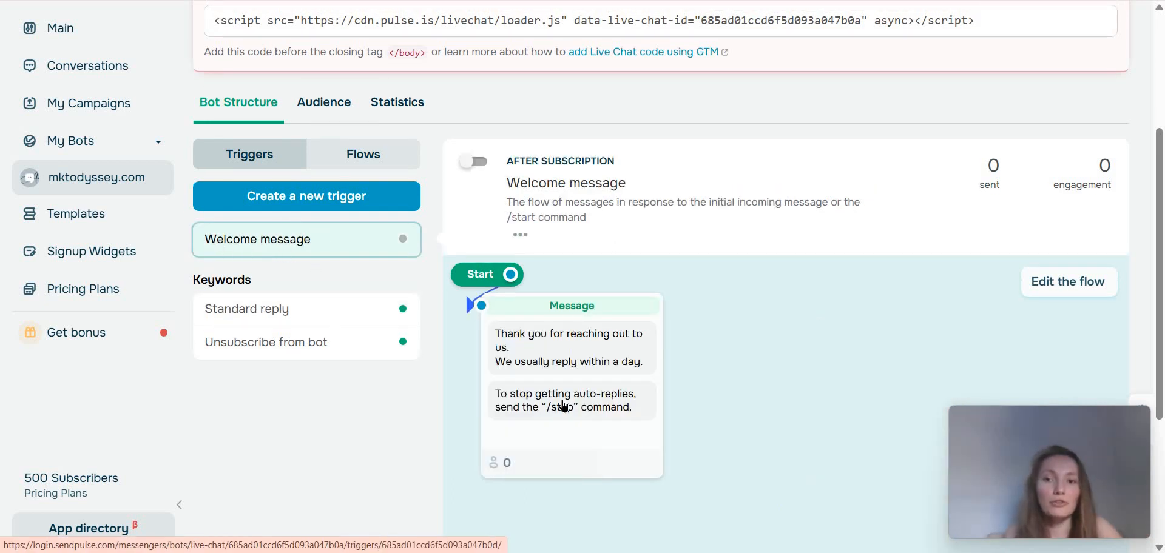
{"action": "scroll", "coordinate": [1053, 224], "scroll_direction": "down", "scroll_amount": 1}
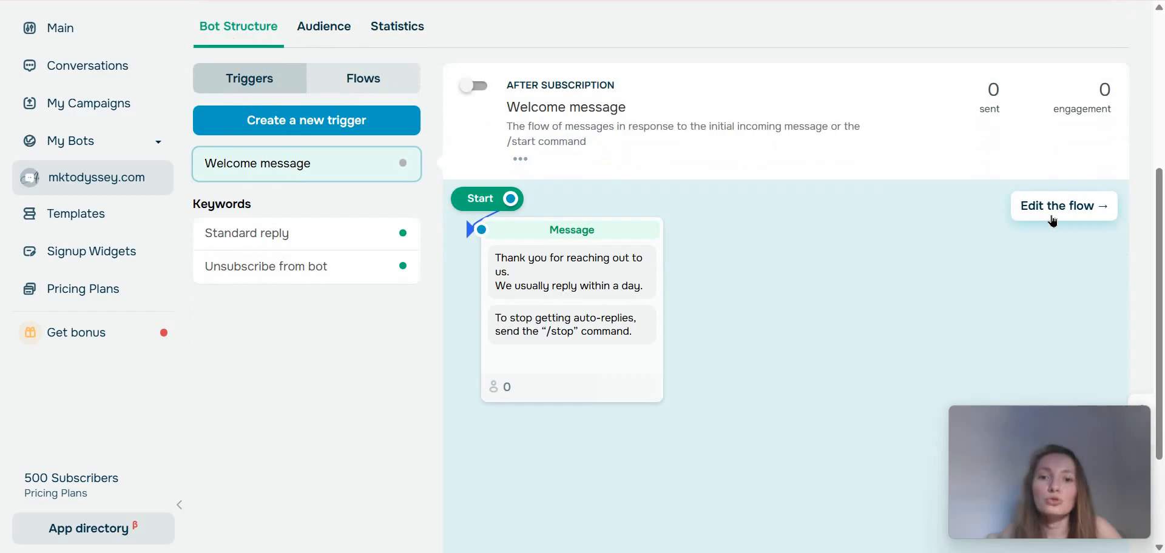
{"action": "left_click", "coordinate": [561, 377]}
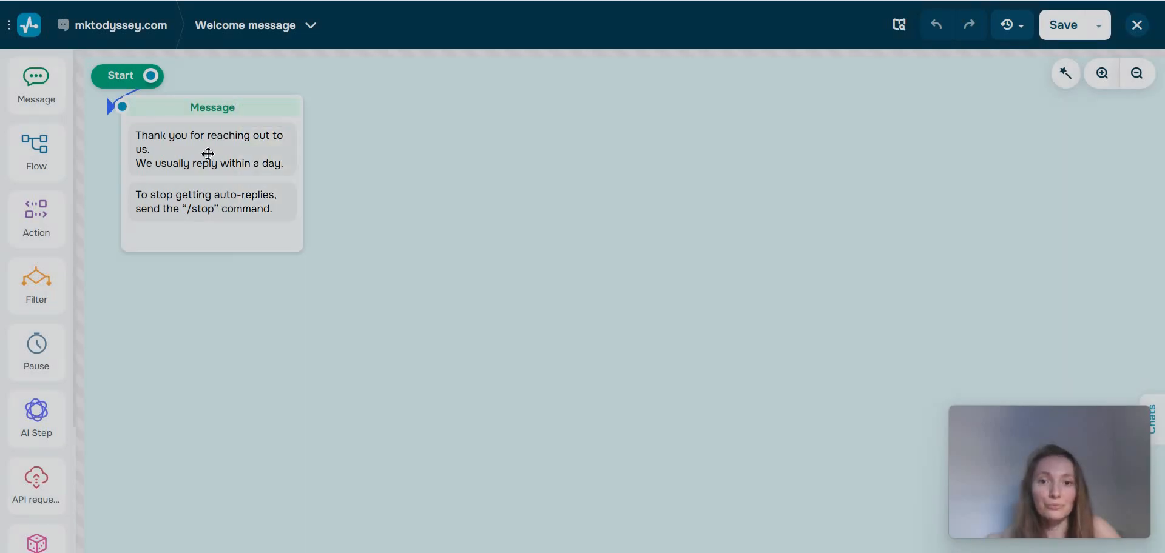
{"action": "left_click", "coordinate": [208, 157]}
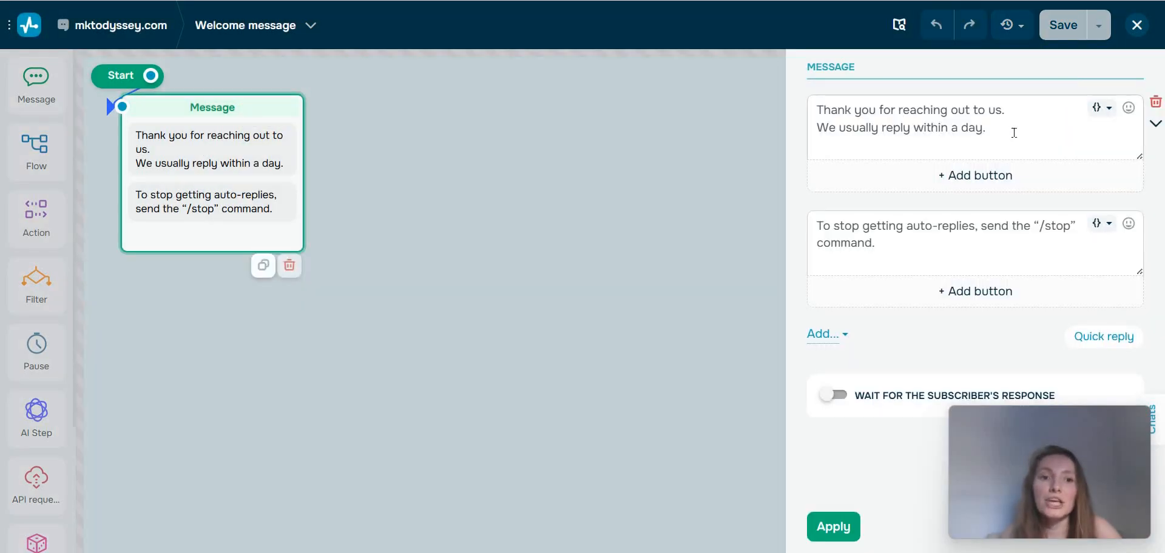
Reword the first welcome text to "Thank you for reaching out to me. I usually reply within a week.".
{"action": "left_click", "coordinate": [1014, 133]}
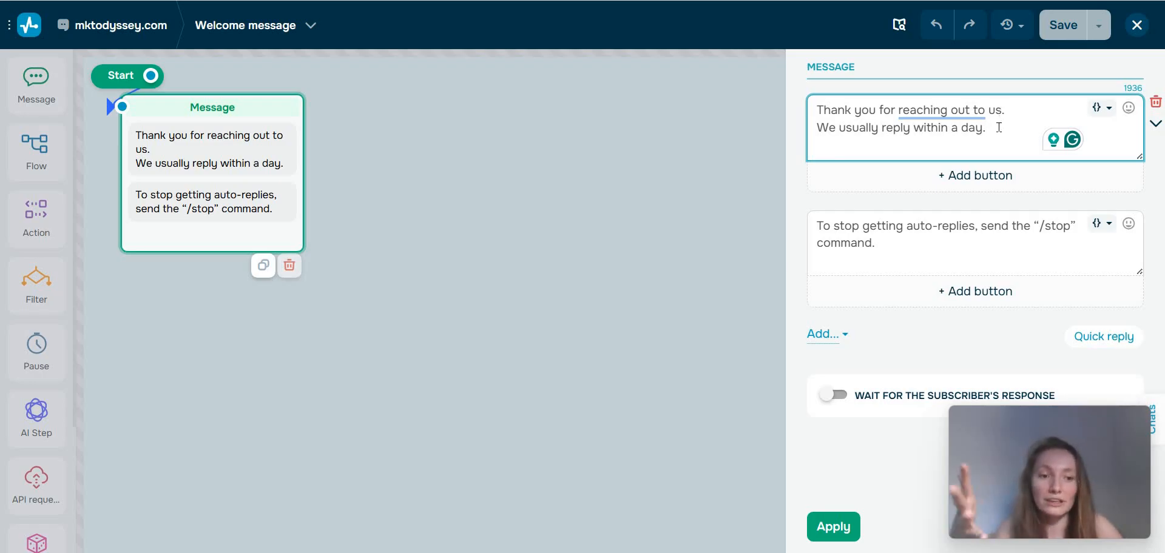
{"action": "double_click", "coordinate": [1033, 113]}
{"action": "type", "text": "me"}
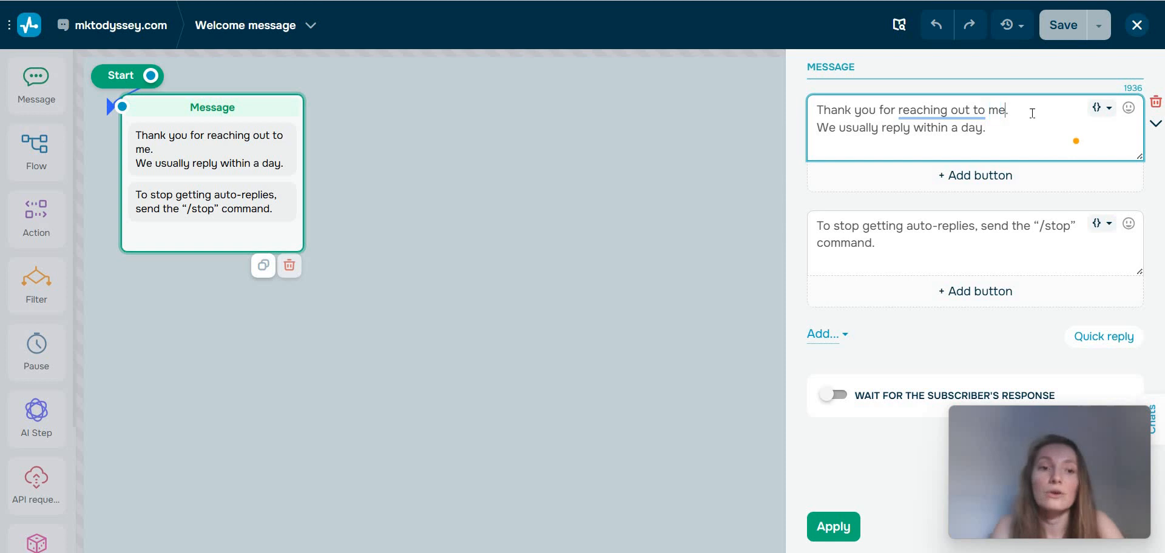
{"action": "double_click", "coordinate": [822, 128]}
{"action": "type", "text": "I"}
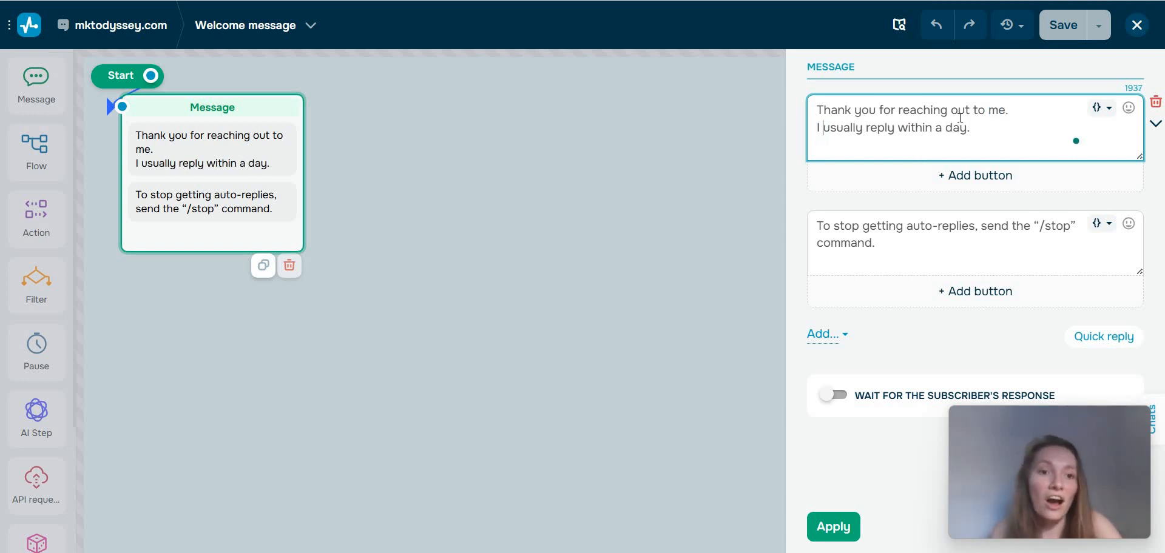
{"action": "double_click", "coordinate": [956, 127]}
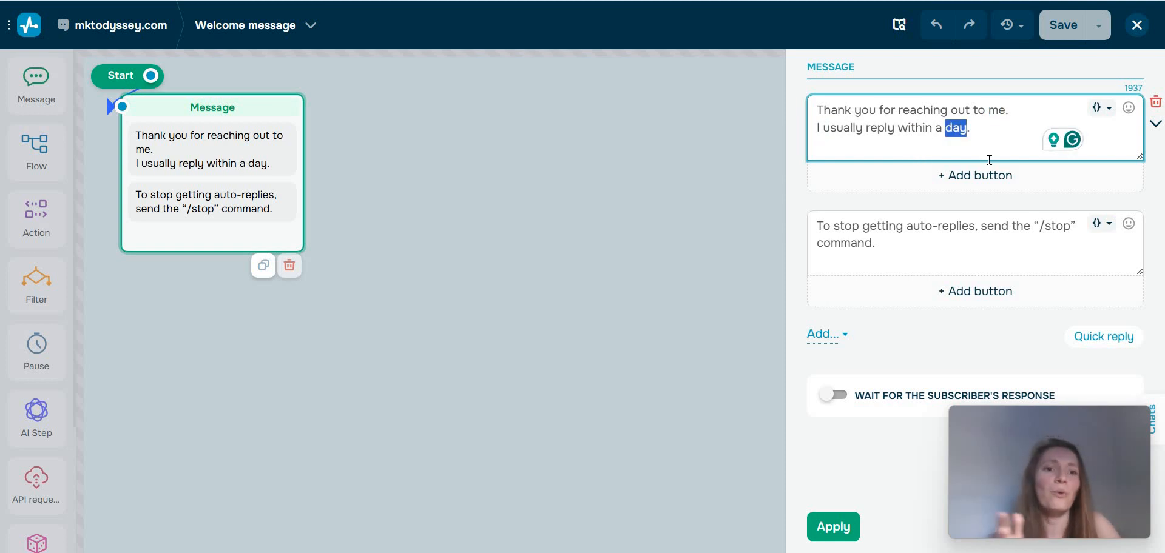
{"action": "type", "text": "week"}
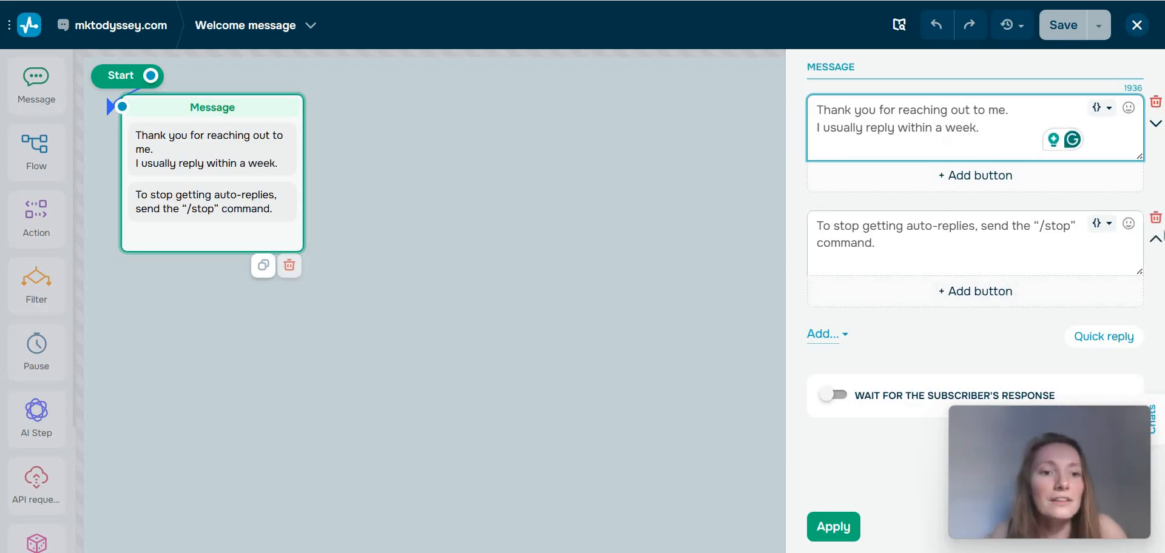
Delete the "/stop" auto-reply text from the welcome message block, apply the changes and save the flow.
{"action": "left_click", "coordinate": [1155, 222]}
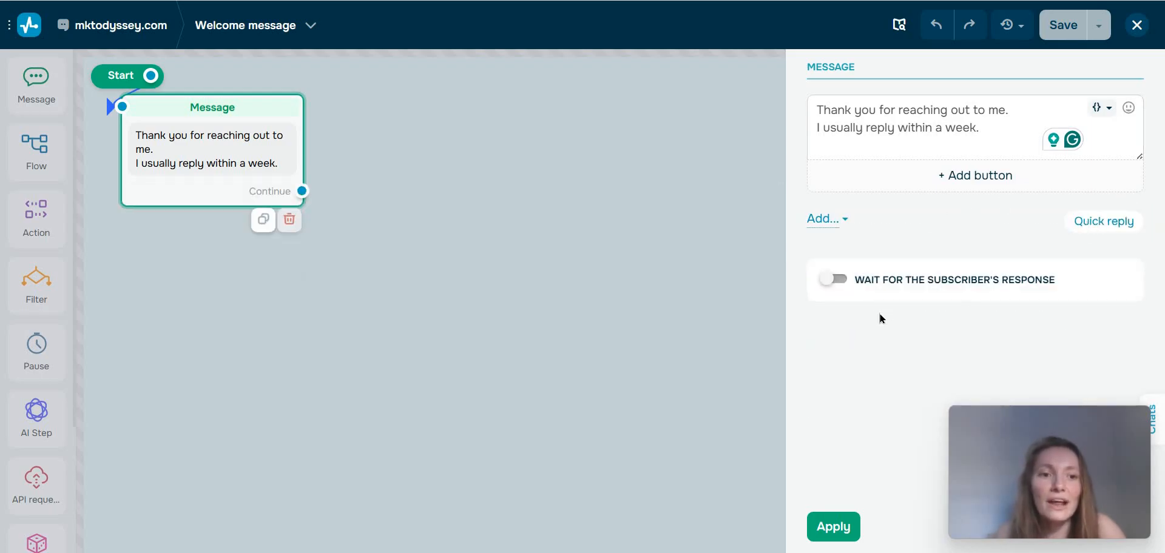
{"action": "left_click", "coordinate": [832, 528]}
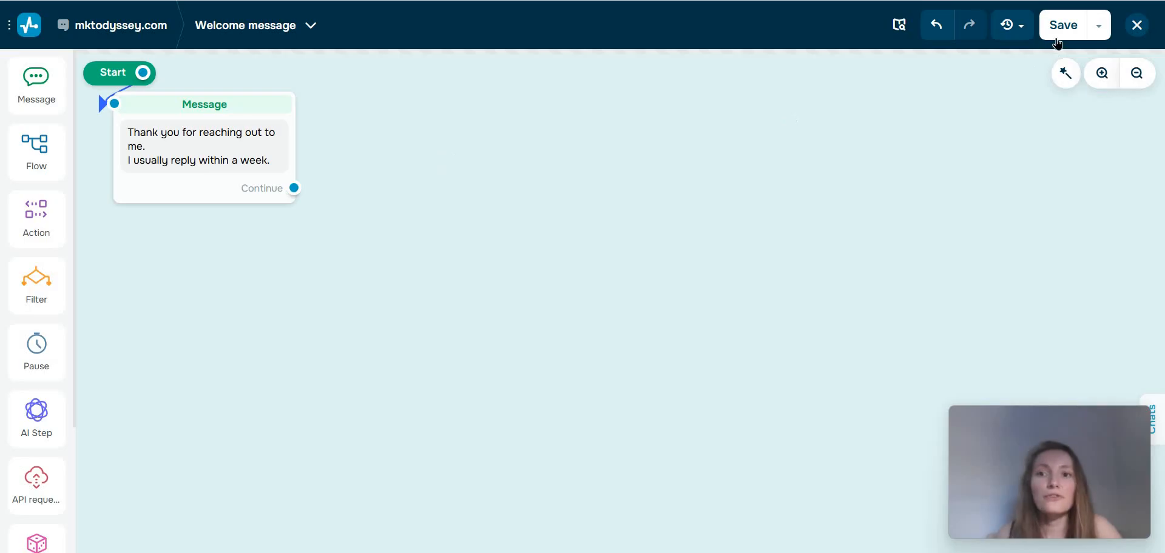
{"action": "left_click", "coordinate": [1063, 26]}
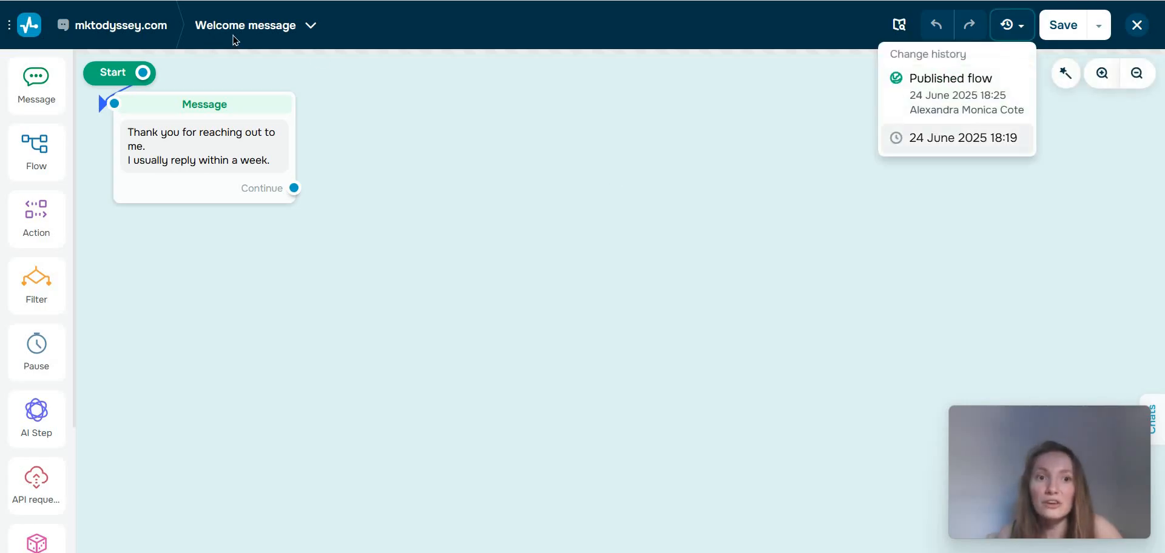
Switch to the Standard reply flow and examine its filter criteria, AI Step and message blocks.
{"action": "left_click", "coordinate": [310, 27]}
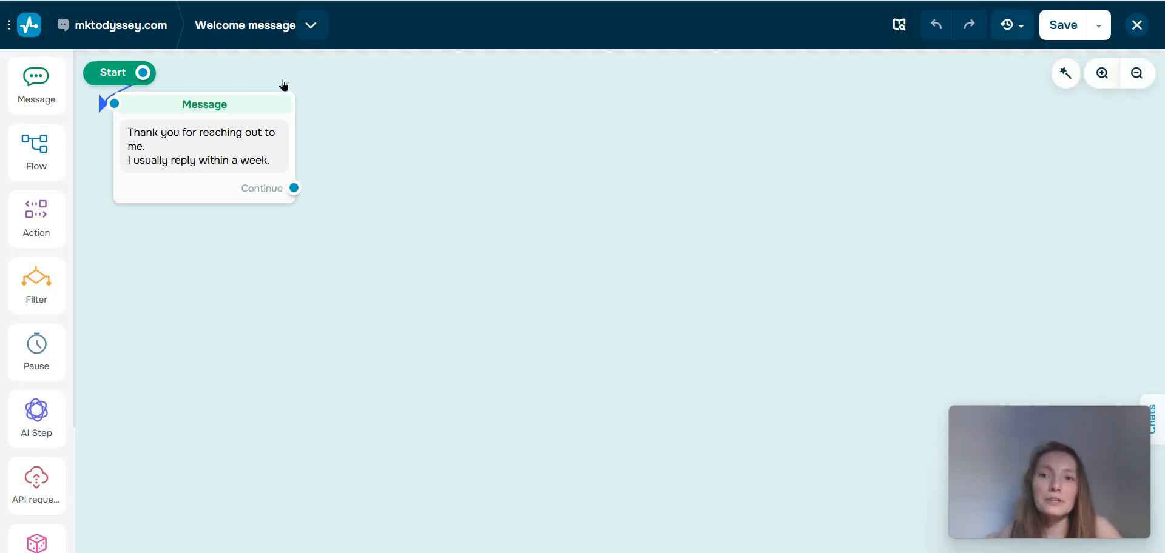
{"action": "left_click", "coordinate": [302, 92]}
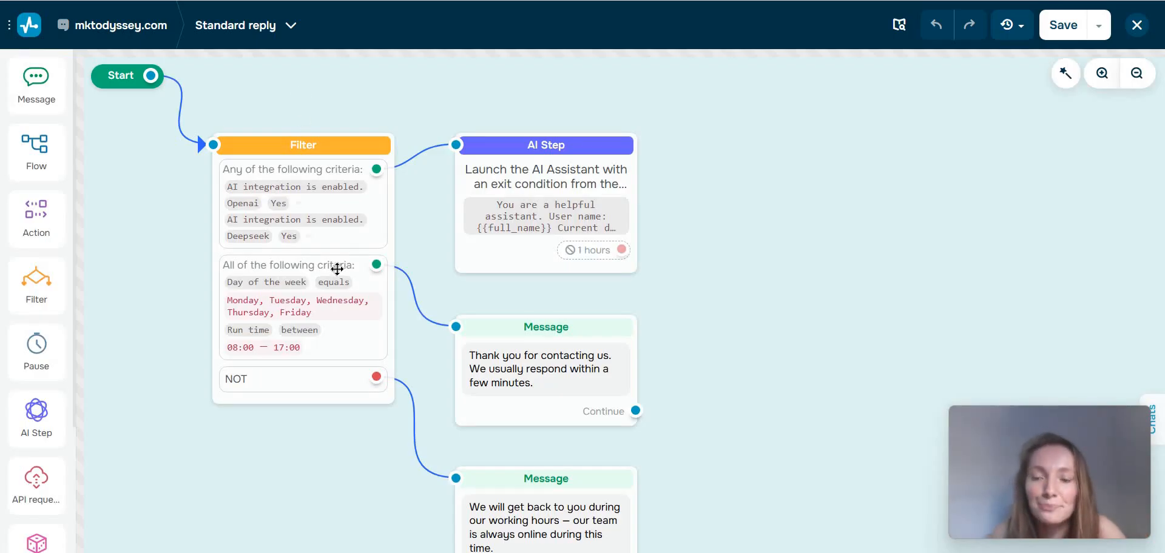
{"action": "scroll", "coordinate": [652, 344], "scroll_direction": "down", "scroll_amount": 3}
{"action": "scroll", "coordinate": [652, 344], "scroll_direction": "up", "scroll_amount": 4}
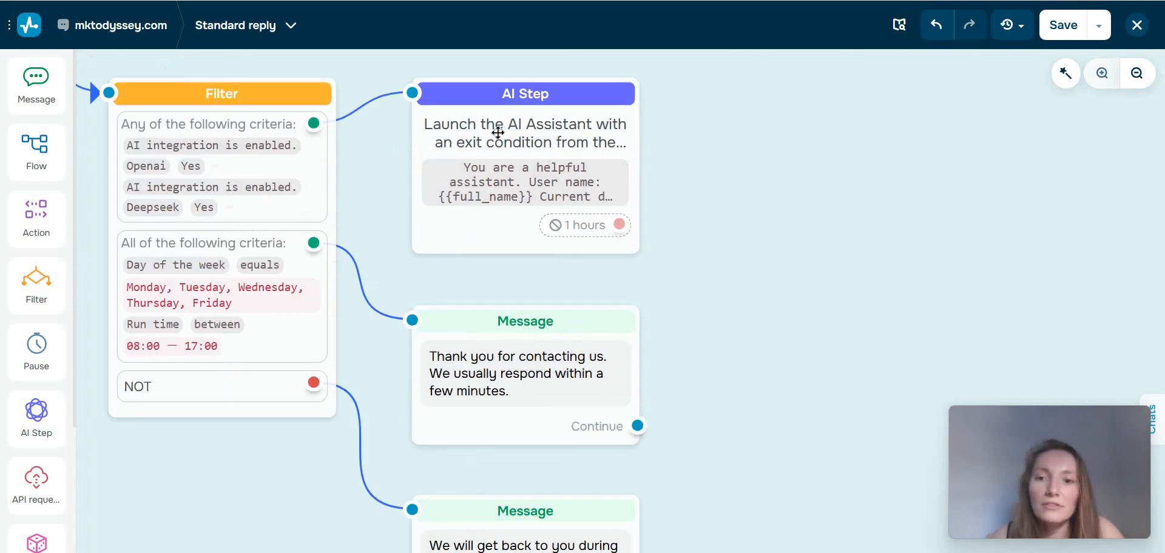
{"action": "scroll", "coordinate": [370, 304], "scroll_direction": "down", "scroll_amount": 2}
{"action": "scroll", "coordinate": [408, 112], "scroll_direction": "up", "scroll_amount": 3}
{"action": "scroll", "coordinate": [390, 109], "scroll_direction": "down", "scroll_amount": 1}
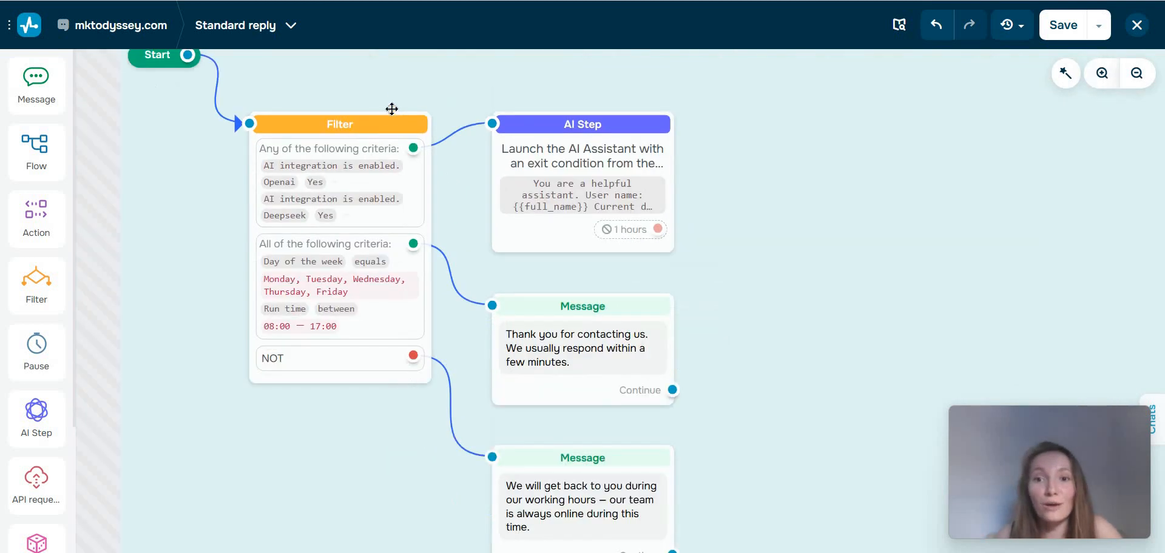
{"action": "scroll", "coordinate": [400, 109], "scroll_direction": "right", "scroll_amount": 1}
{"action": "scroll", "coordinate": [408, 114], "scroll_direction": "down", "scroll_amount": 1}
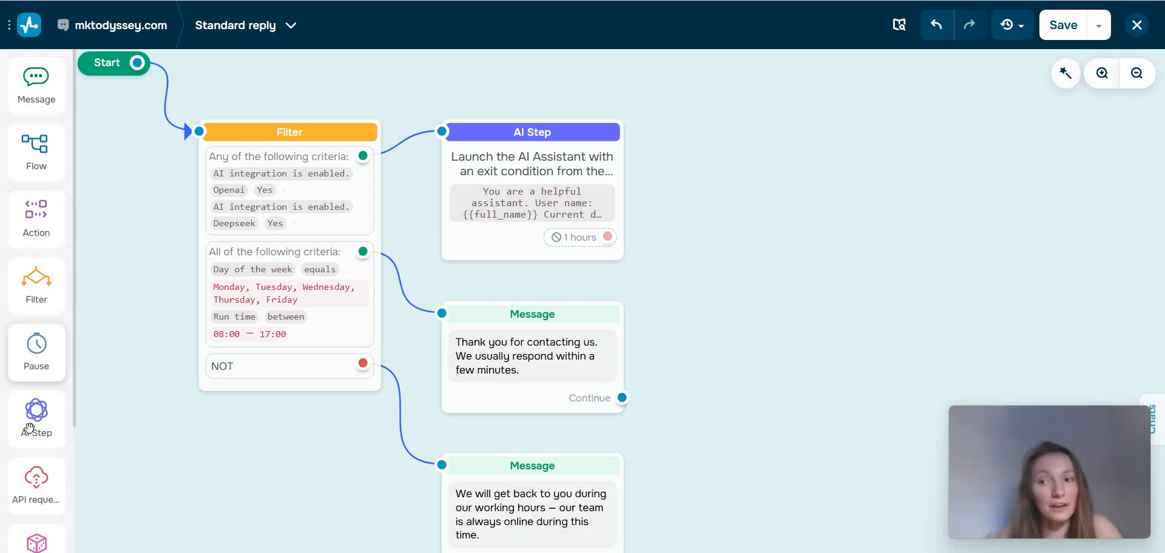
Try a Message block and a Flow block beside the AI Step, and view the flows that can be started.
{"action": "left_click_drag", "start_coordinate": [36, 81], "coordinate": [686, 192]}
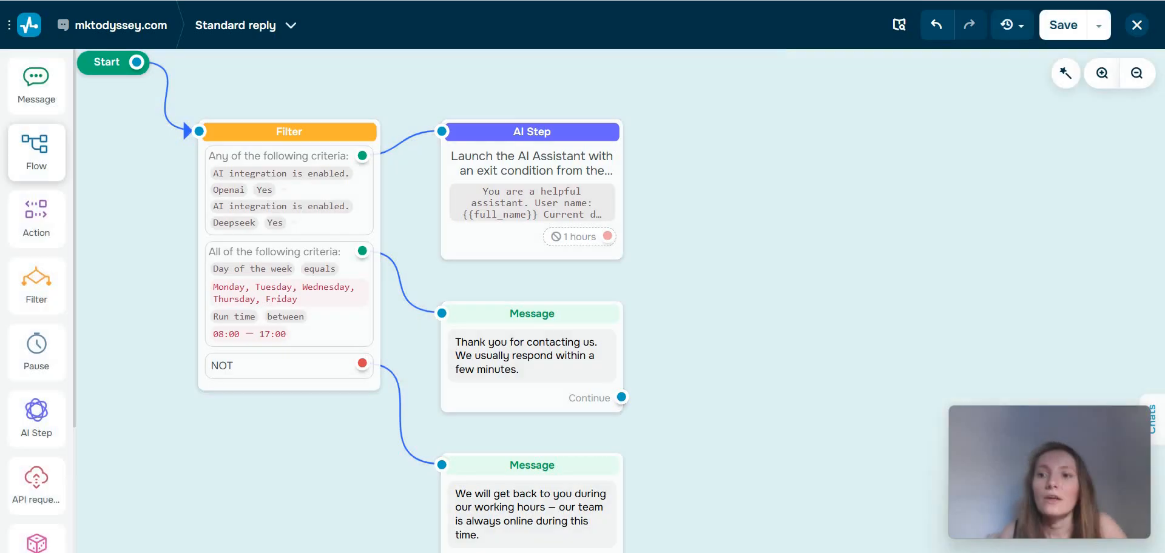
{"action": "left_click_drag", "start_coordinate": [37, 146], "coordinate": [731, 207]}
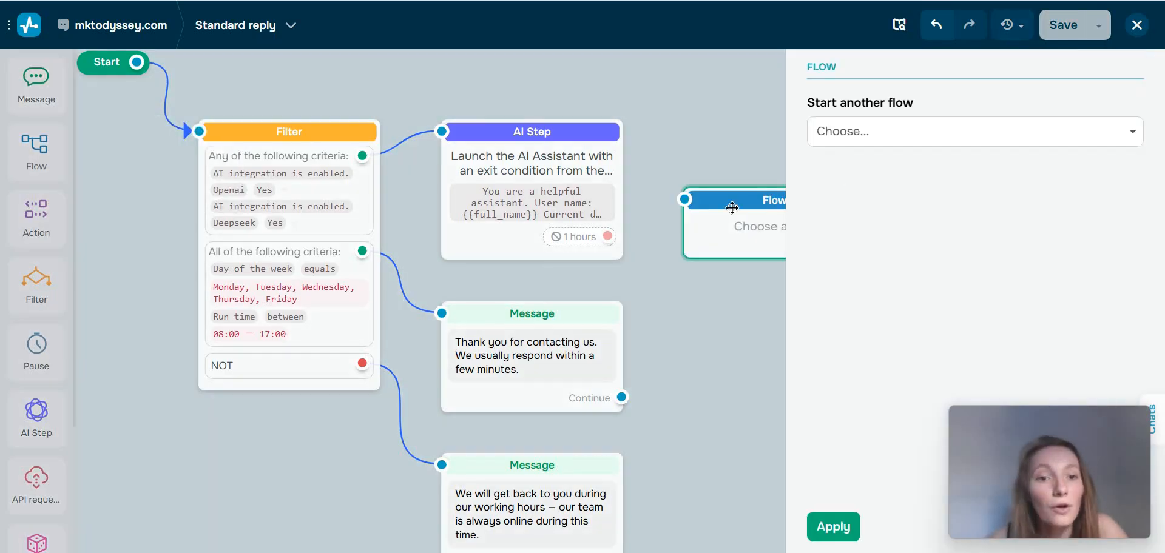
{"action": "left_click", "coordinate": [887, 140]}
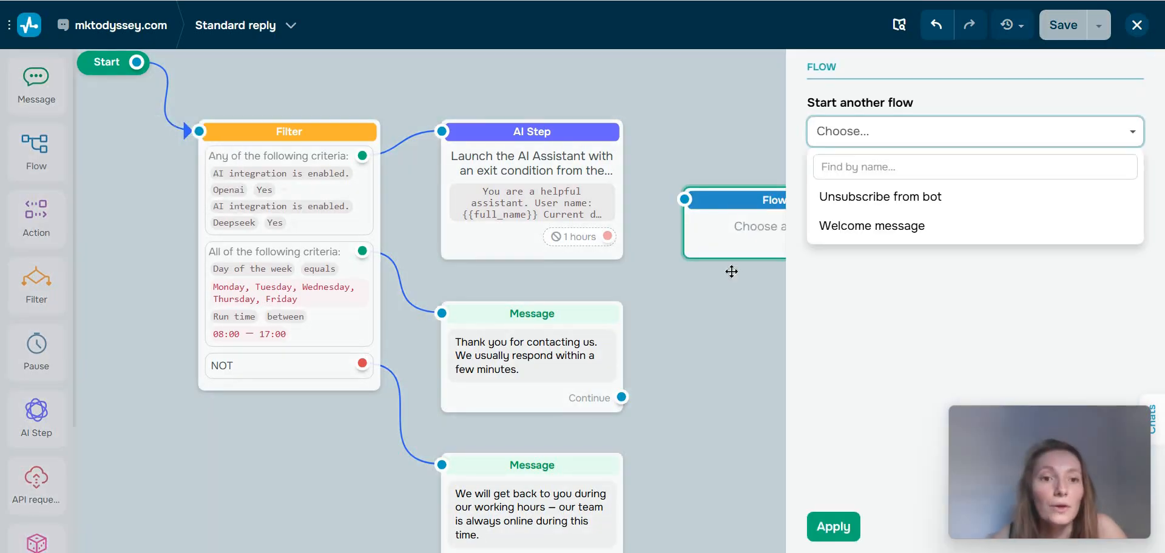
{"action": "left_click", "coordinate": [725, 327]}
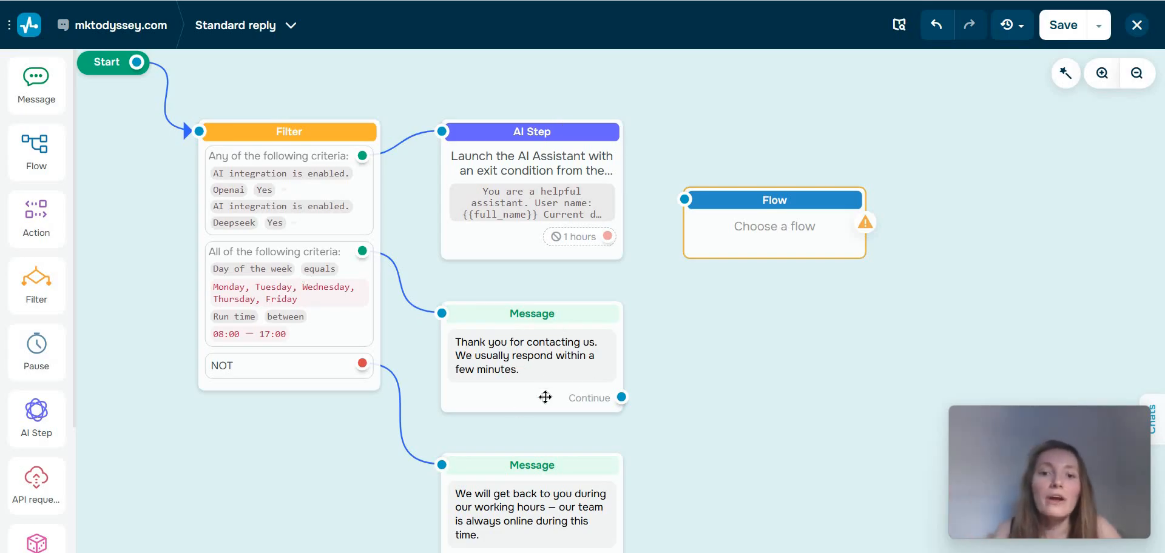
Examine the messages sent during and outside working hours in the Standard reply flow.
{"action": "scroll", "coordinate": [546, 397], "scroll_direction": "down", "scroll_amount": 2}
{"action": "scroll", "coordinate": [557, 405], "scroll_direction": "up", "scroll_amount": 3}
{"action": "left_click_drag", "start_coordinate": [484, 419], "coordinate": [508, 261]}
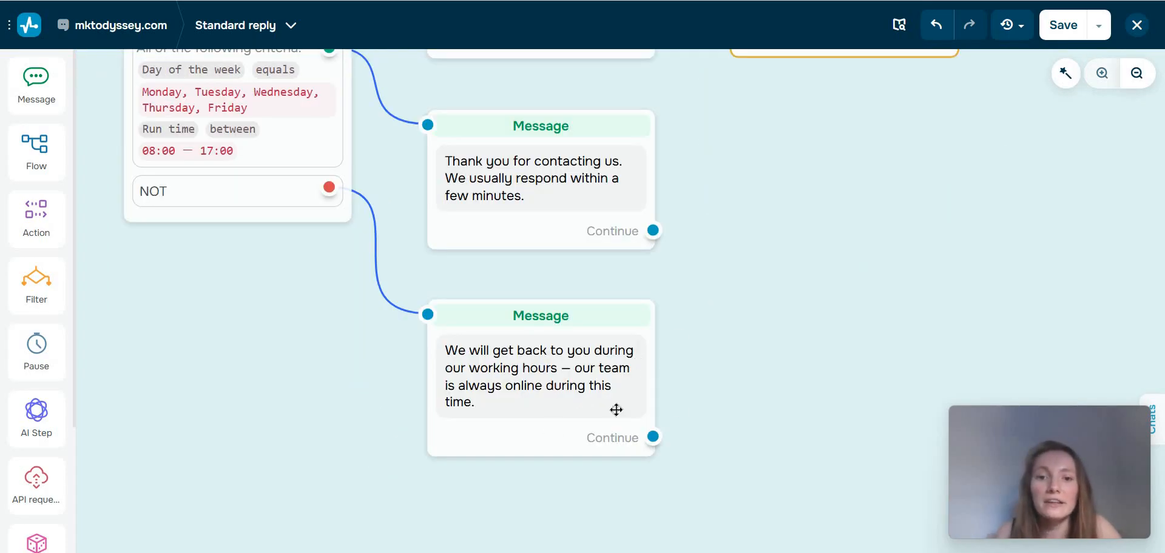
{"action": "scroll", "coordinate": [750, 286], "scroll_direction": "up", "scroll_amount": 2}
{"action": "scroll", "coordinate": [749, 286], "scroll_direction": "right", "scroll_amount": 1}
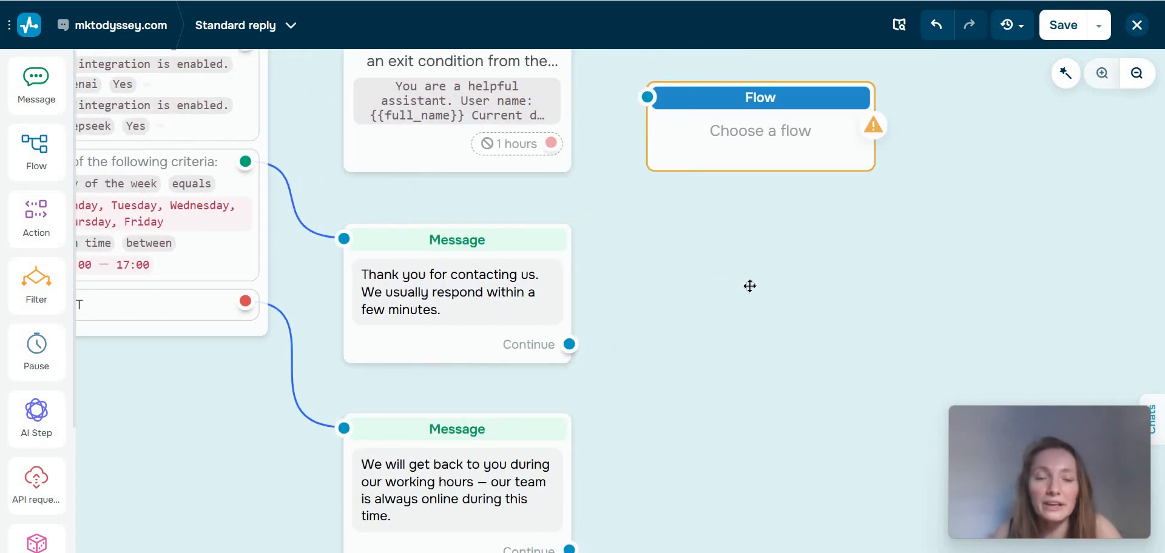
{"action": "scroll", "coordinate": [750, 286], "scroll_direction": "left", "scroll_amount": 1}
{"action": "scroll", "coordinate": [718, 252], "scroll_direction": "down", "scroll_amount": 3}
Remove the empty Flow block and attach an Action block to the exit of the AI Step.
{"action": "left_click", "coordinate": [808, 194]}
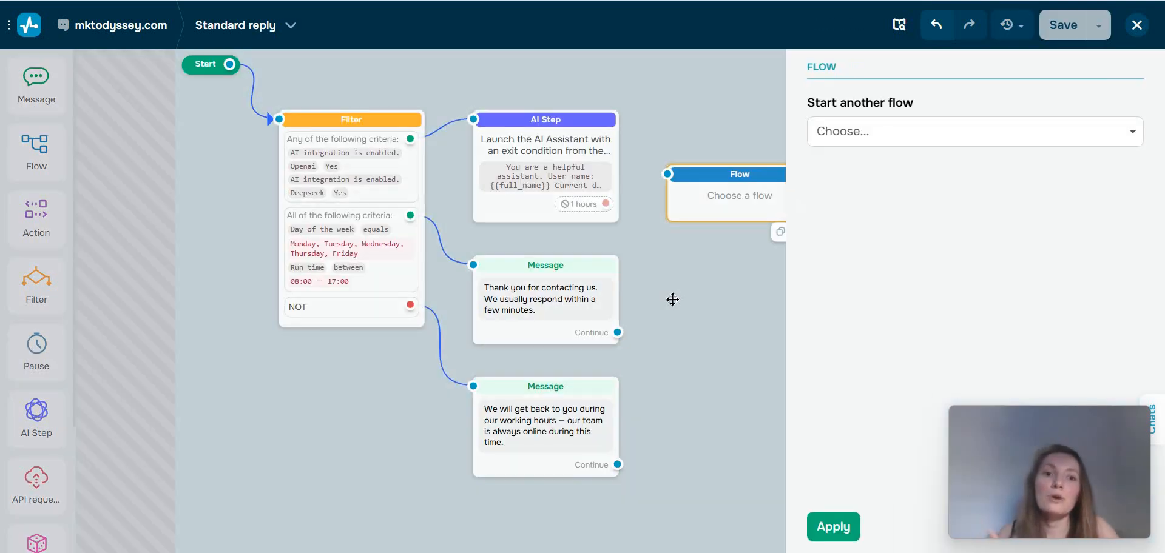
{"action": "left_click", "coordinate": [672, 299]}
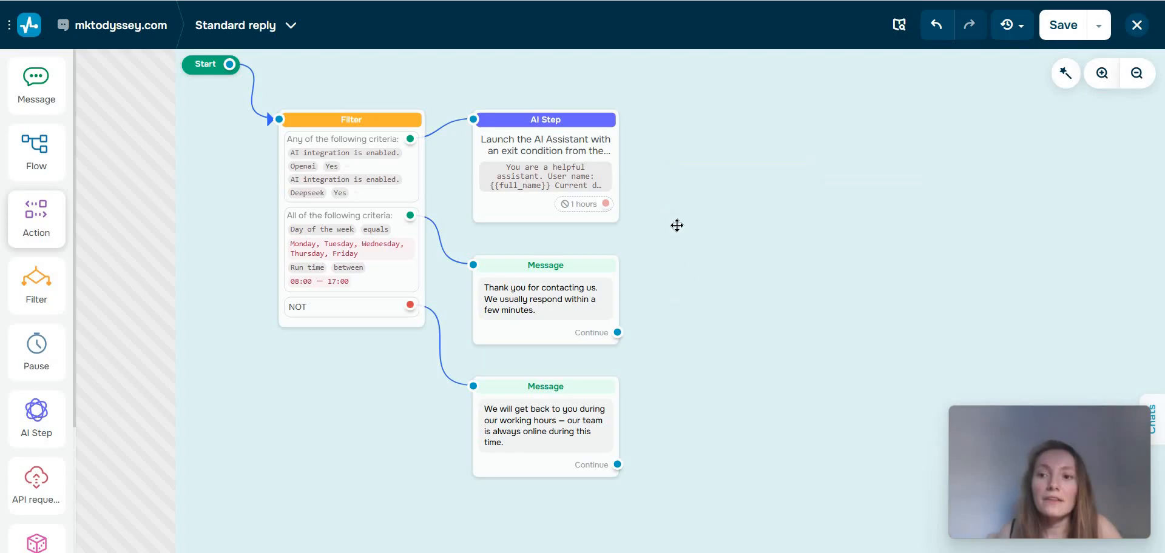
{"action": "left_click_drag", "start_coordinate": [675, 226], "coordinate": [687, 234]}
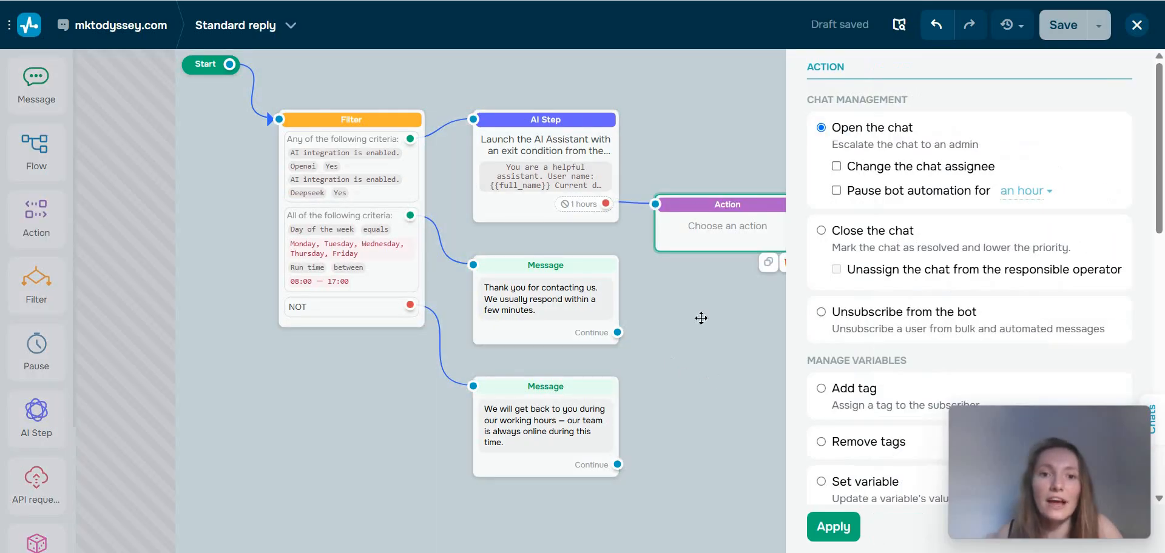
{"action": "left_click_drag", "start_coordinate": [718, 183], "coordinate": [711, 171]}
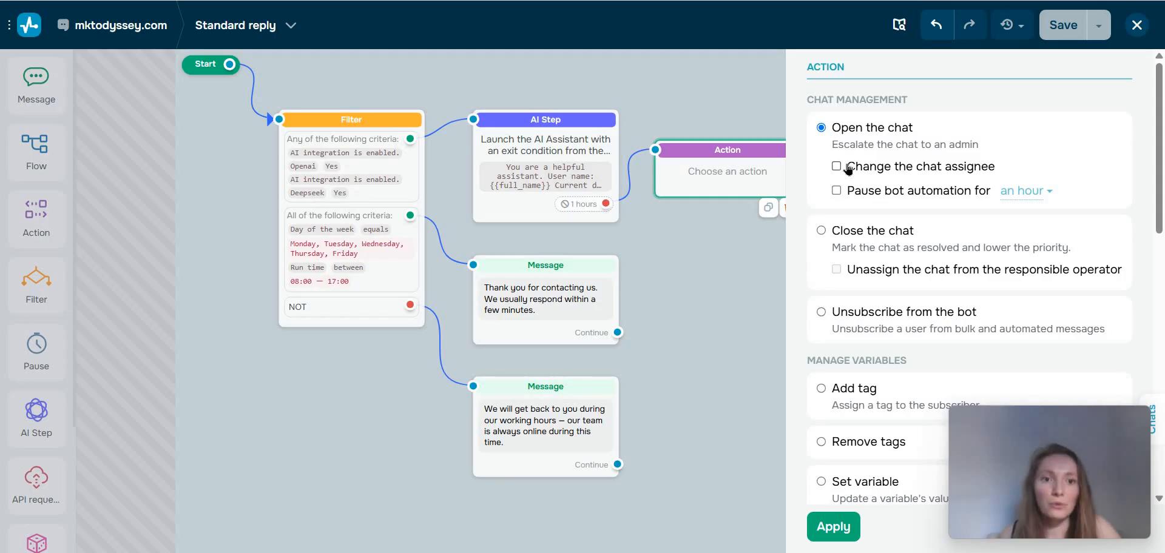
Try the Open the chat action with a changed chat assignee, and the Close the chat action.
{"action": "left_click", "coordinate": [866, 179]}
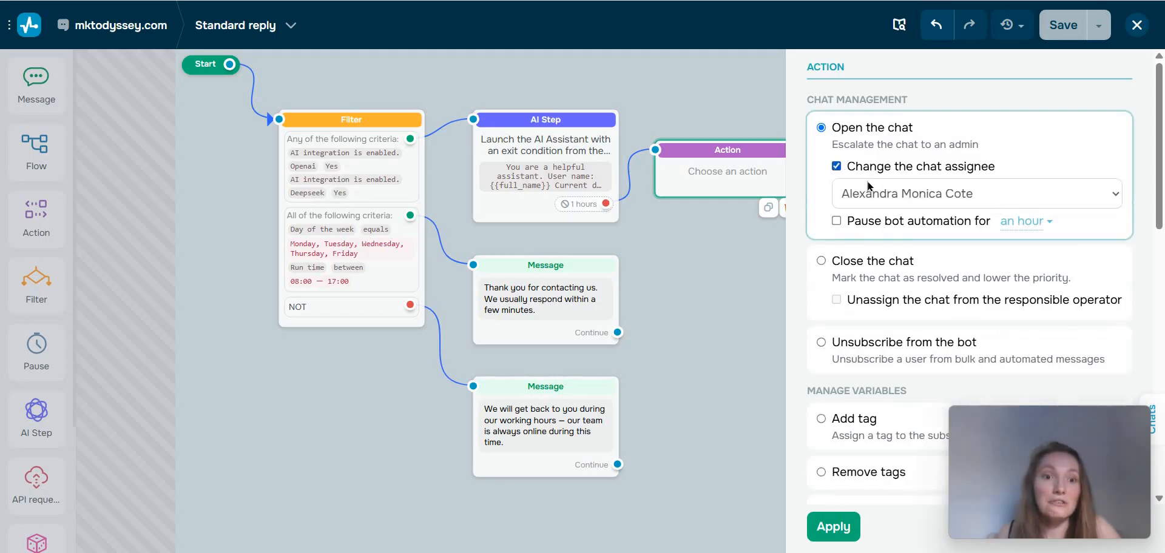
{"action": "left_click", "coordinate": [837, 167]}
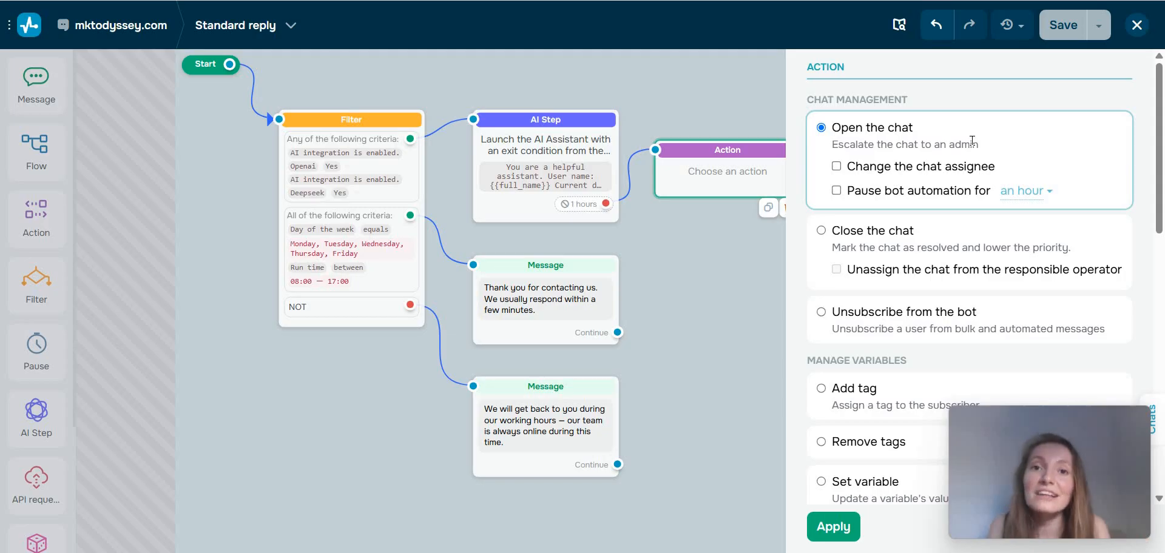
{"action": "left_click", "coordinate": [821, 232]}
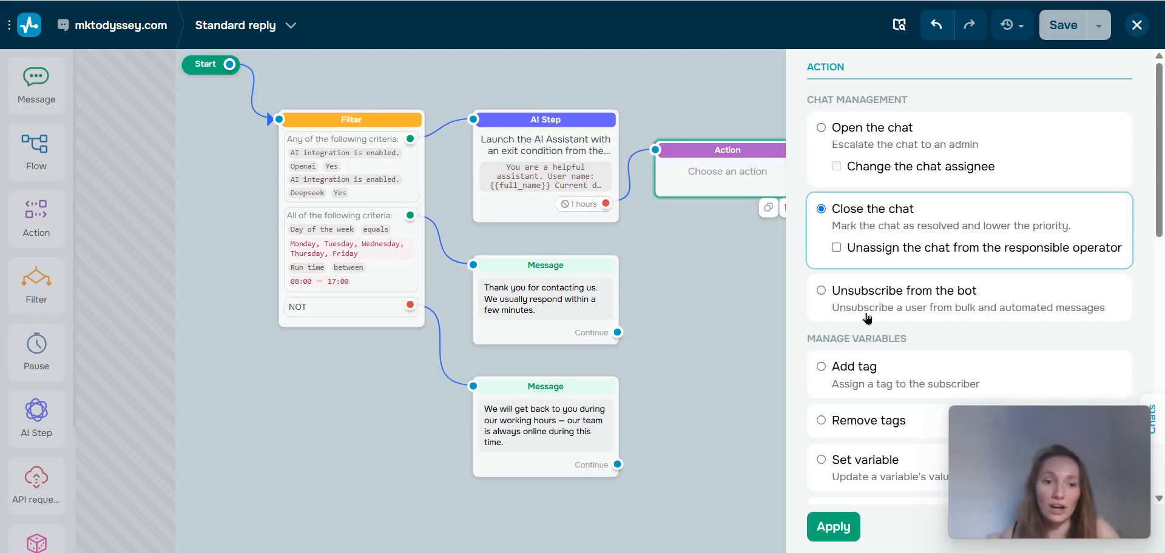
Set the Action block to add the tag "team" to the subscriber, and reposition the block beside the AI Step.
{"action": "scroll", "coordinate": [865, 314], "scroll_direction": "down", "scroll_amount": 1}
{"action": "scroll", "coordinate": [866, 313], "scroll_direction": "down", "scroll_amount": 2}
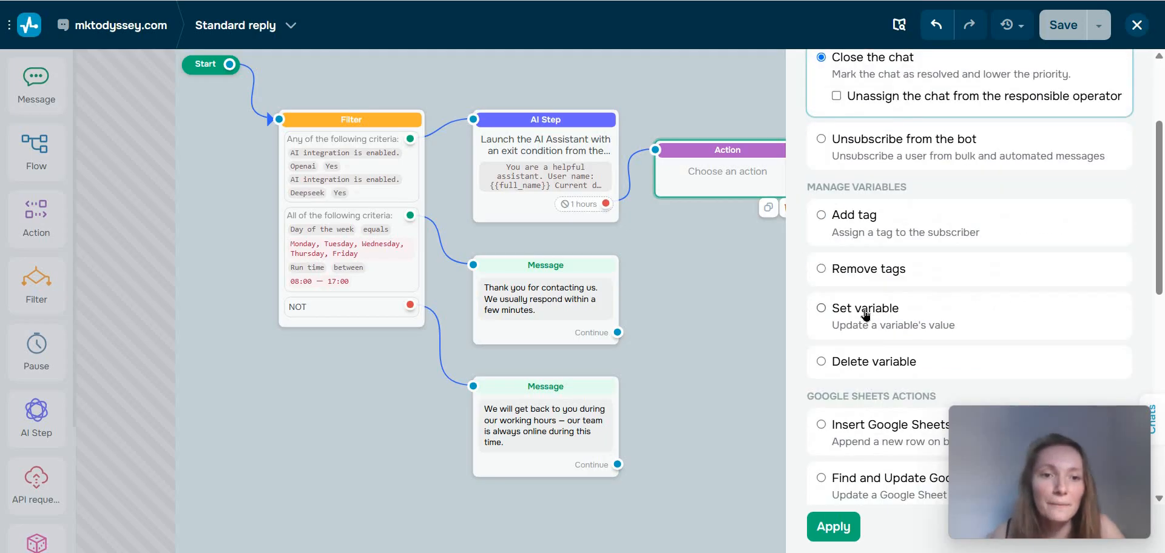
{"action": "left_click", "coordinate": [831, 225]}
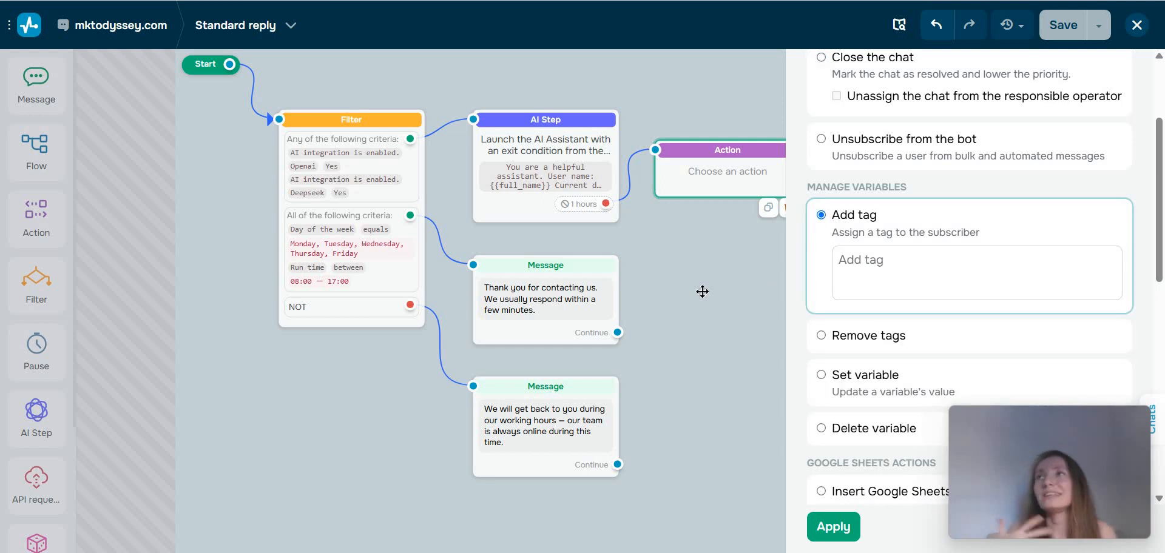
{"action": "left_click", "coordinate": [912, 262]}
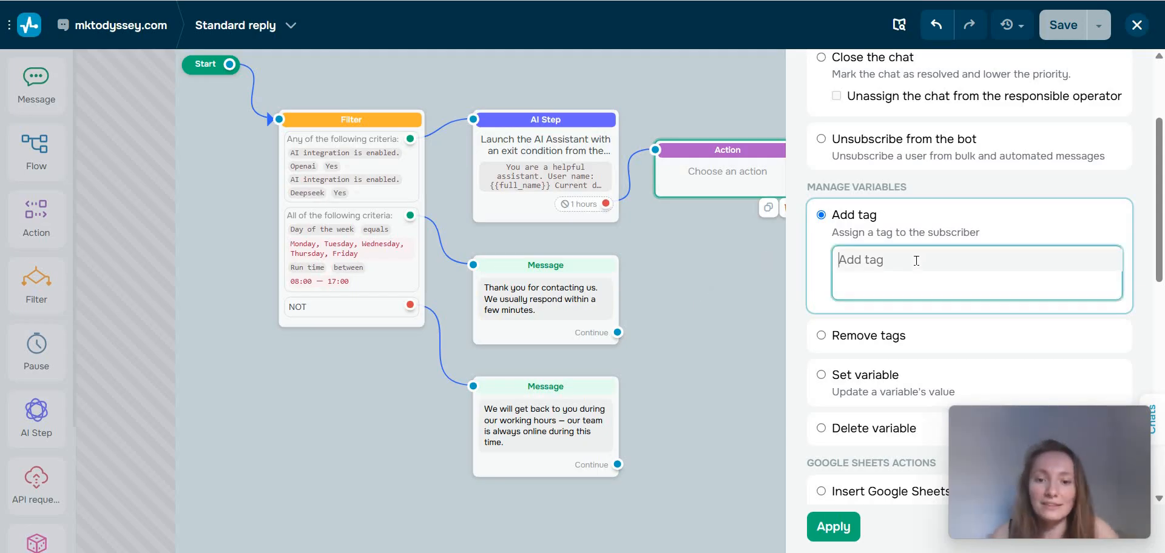
{"action": "type", "text": "team"}
{"action": "left_click", "coordinate": [851, 534]}
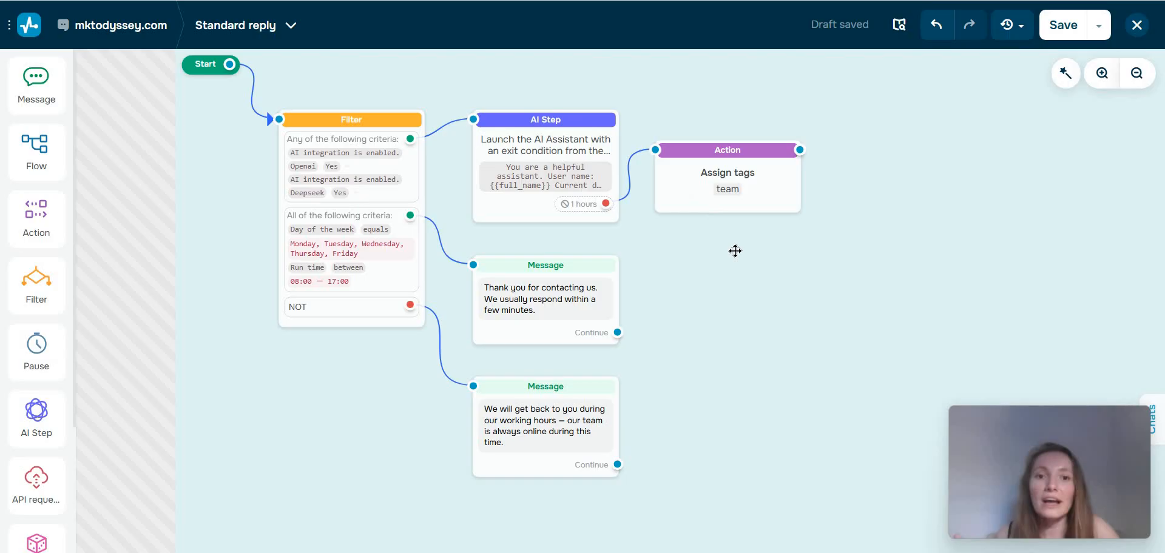
{"action": "left_click_drag", "start_coordinate": [735, 251], "coordinate": [745, 274]}
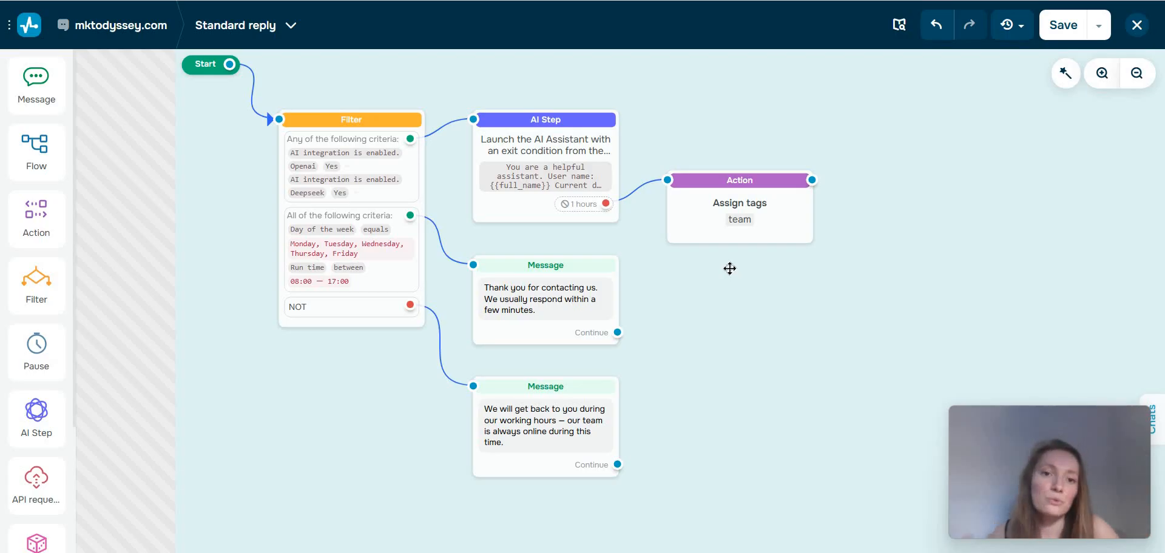
Try a second Action block on the exit of the AI Step and delete it.
{"action": "left_click_drag", "start_coordinate": [37, 218], "coordinate": [678, 459]}
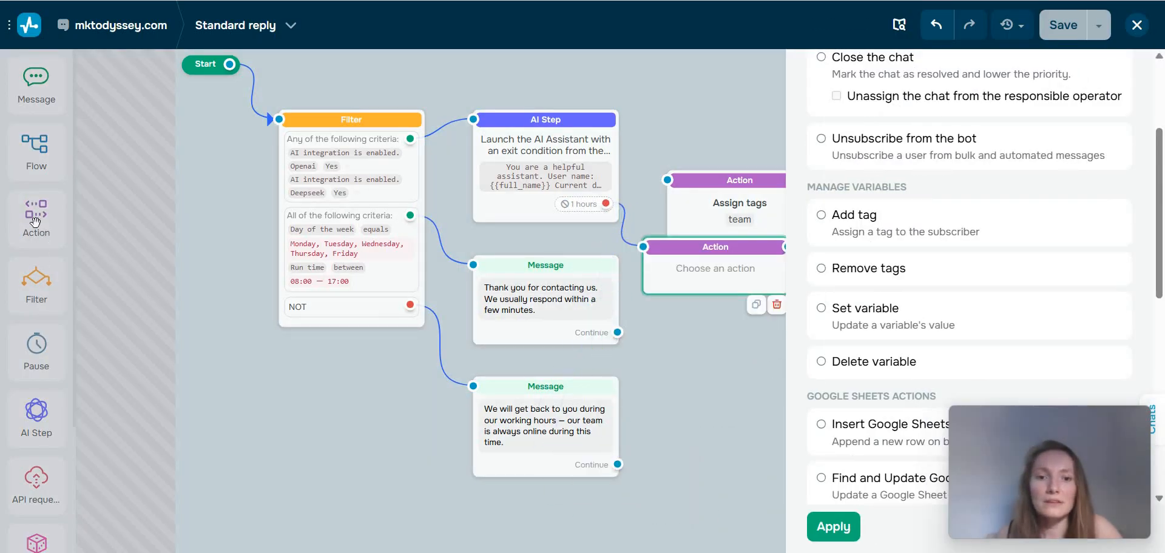
{"action": "left_click", "coordinate": [770, 308]}
{"action": "left_click_drag", "start_coordinate": [656, 466], "coordinate": [749, 389]}
{"action": "left_click", "coordinate": [153, 251]}
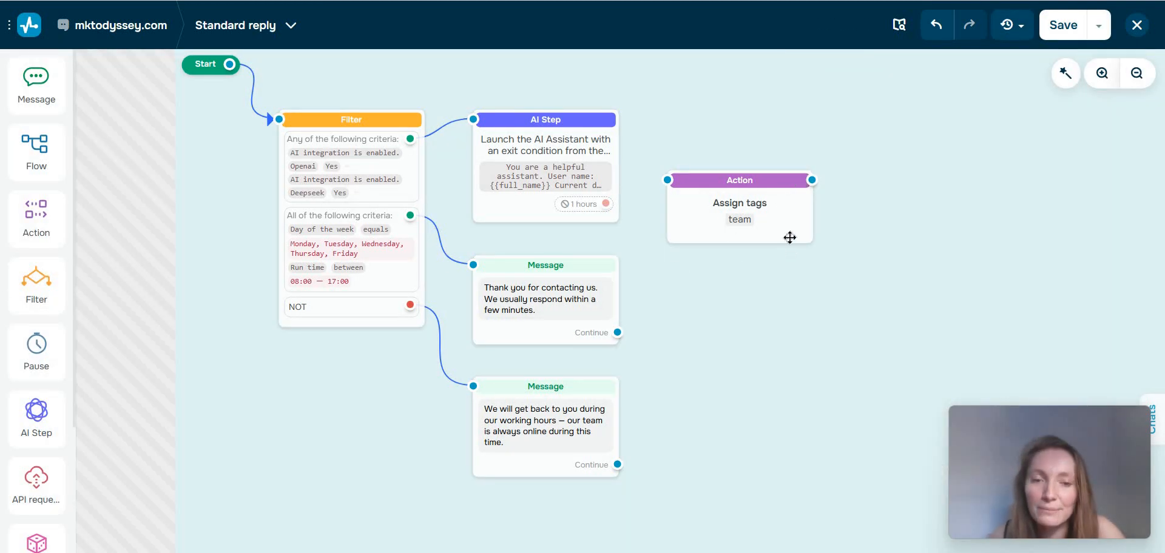
Try linking the "Thank you for contacting us" message to the Assign tags action, and undo the link.
{"action": "left_click_drag", "start_coordinate": [788, 239], "coordinate": [619, 333]}
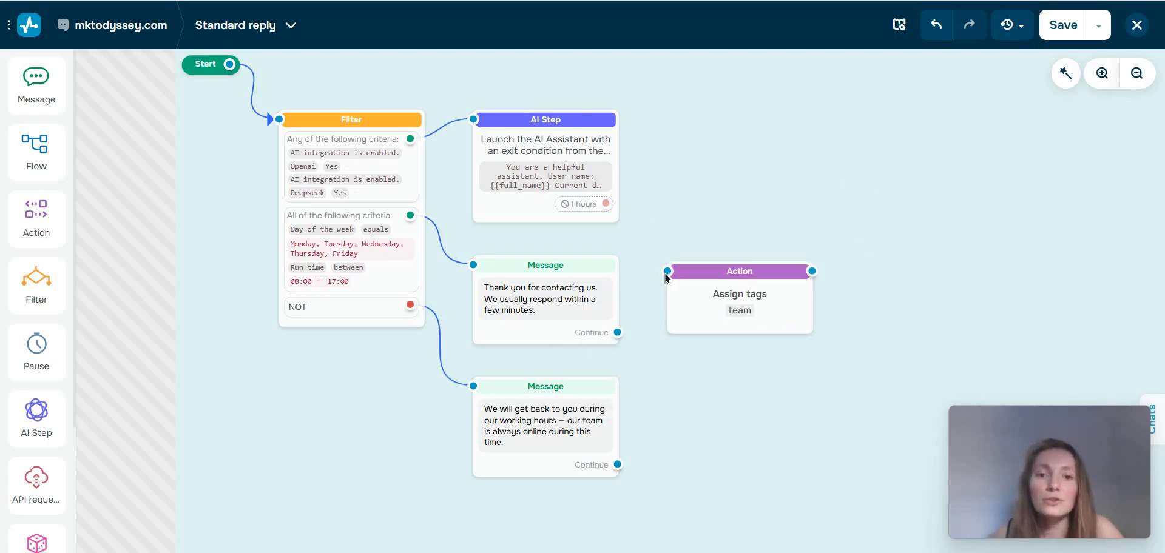
{"action": "left_click_drag", "start_coordinate": [668, 271], "coordinate": [618, 332]}
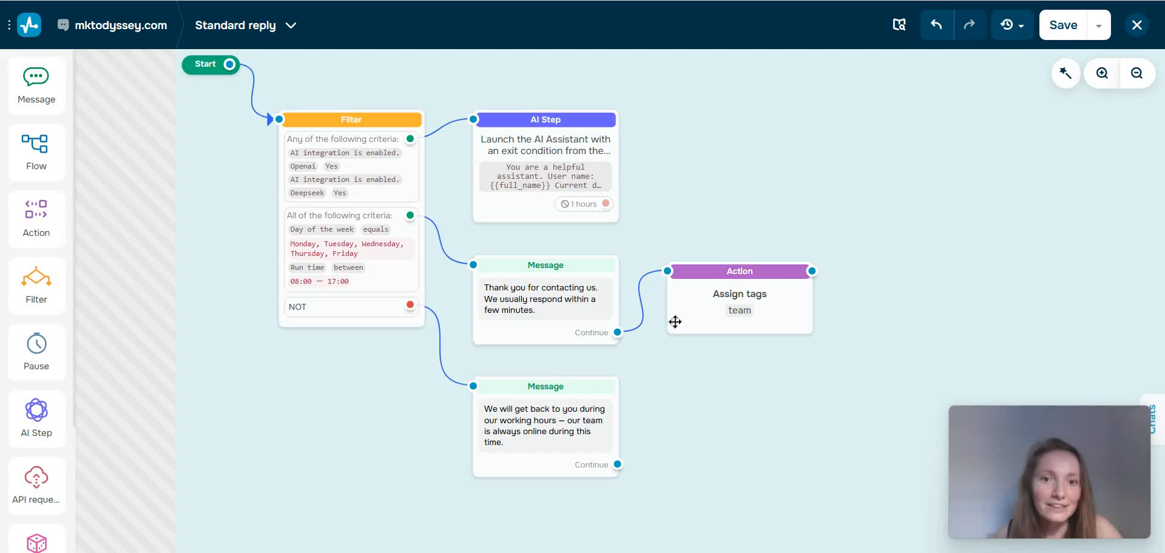
{"action": "key", "text": "ctrl+z"}
{"action": "key", "text": "ctrl+z"}
{"action": "key", "text": "ctrl+z"}
{"action": "key", "text": "ctrl+z"}
{"action": "key", "text": "ctrl+z"}
{"action": "key", "text": "ctrl+z"}
{"action": "key", "text": "ctrl+z"}
{"action": "key", "text": "ctrl+z"}
{"action": "key", "text": "ctrl+z"}
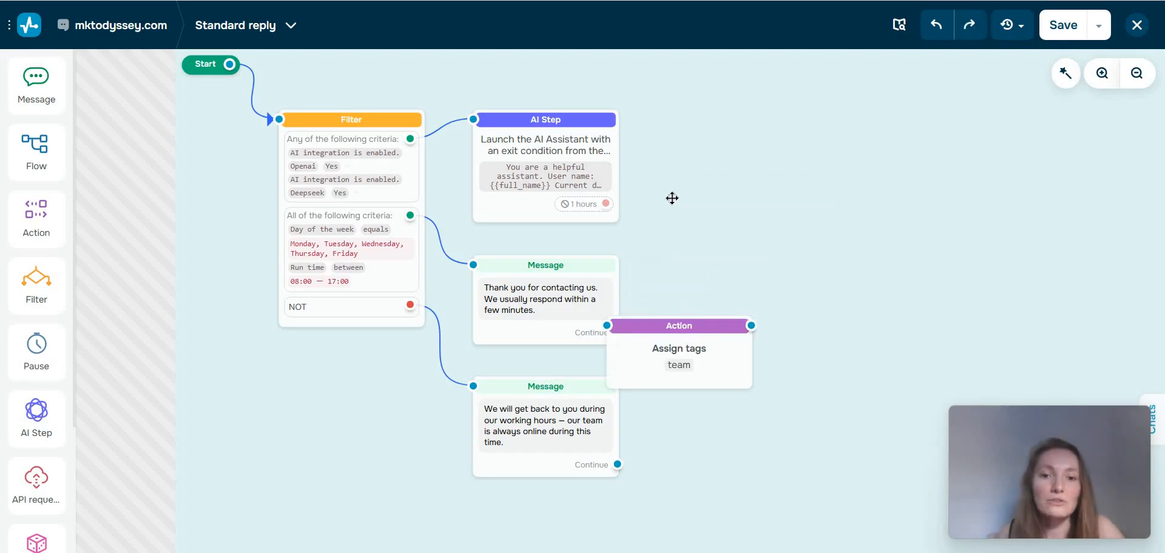
{"action": "key", "text": "ctrl+shift+z"}
{"action": "key", "text": "ctrl+shift+z"}
{"action": "key", "text": "ctrl+shift+z"}
{"action": "key", "text": "ctrl+shift+z"}
{"action": "key", "text": "ctrl+shift+z"}
{"action": "key", "text": "ctrl+shift+z"}
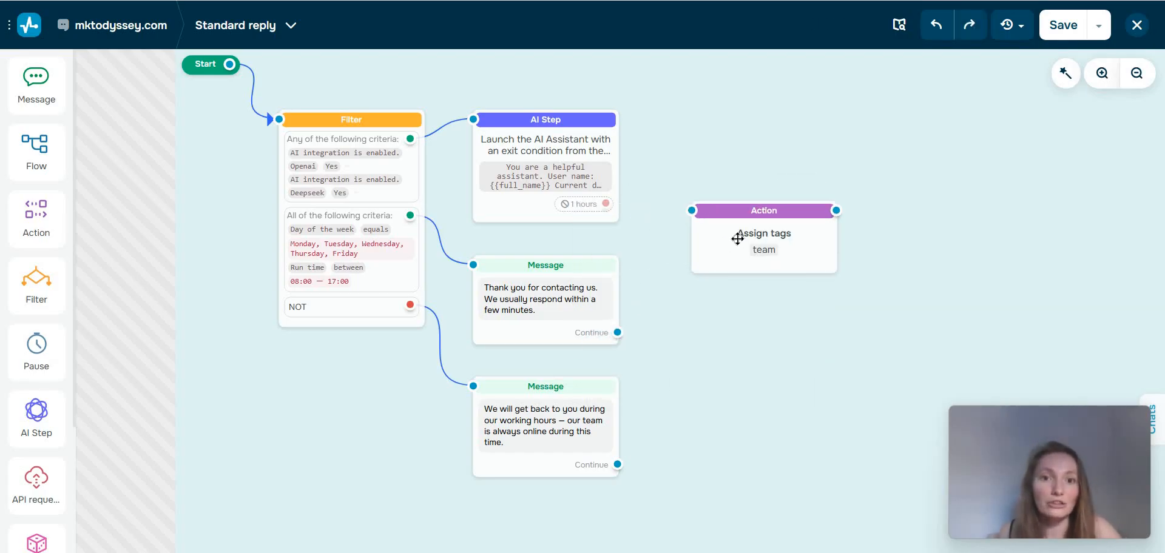
{"action": "key", "text": "ctrl+shift+z"}
{"action": "key", "text": "ctrl+shift+z"}
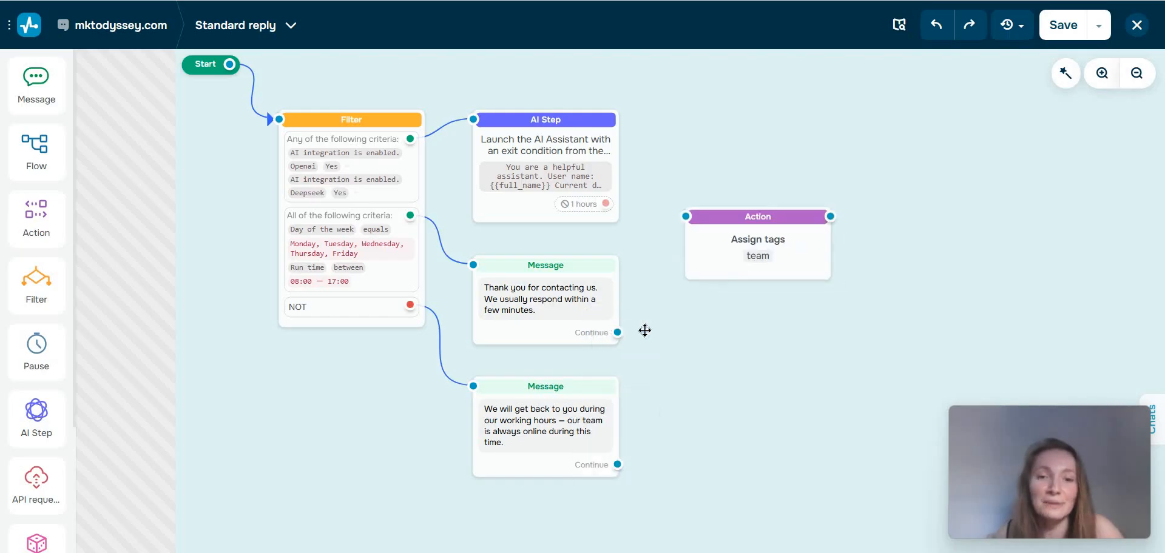
Connect the Continue output of the "Thank you for contacting us" message to the Assign tags action.
{"action": "left_click_drag", "start_coordinate": [617, 332], "coordinate": [634, 323]}
{"action": "left_click_drag", "start_coordinate": [747, 344], "coordinate": [684, 219]}
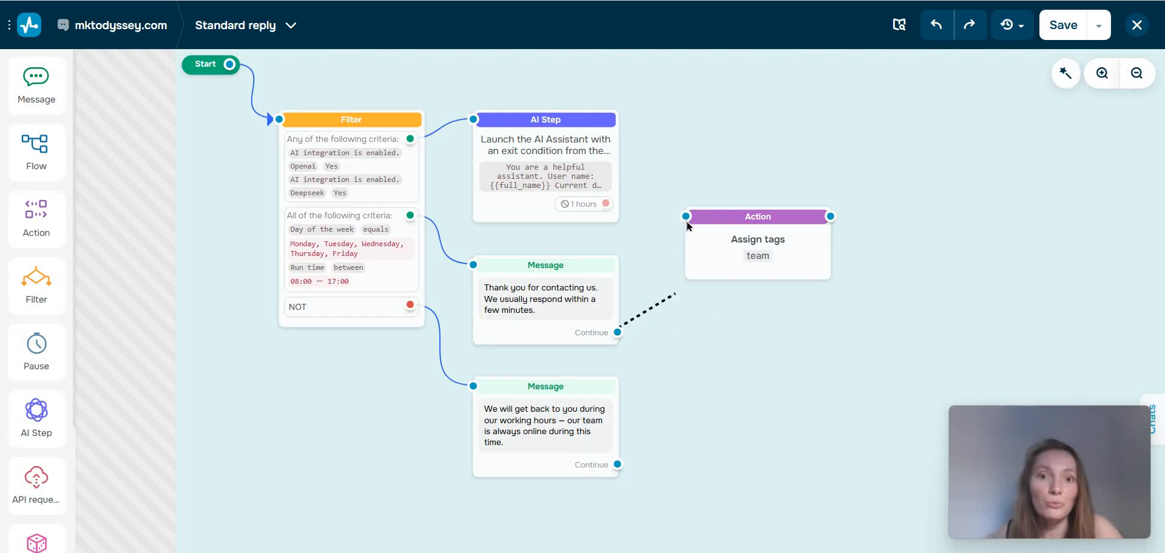
{"action": "key", "text": "ctrl+z"}
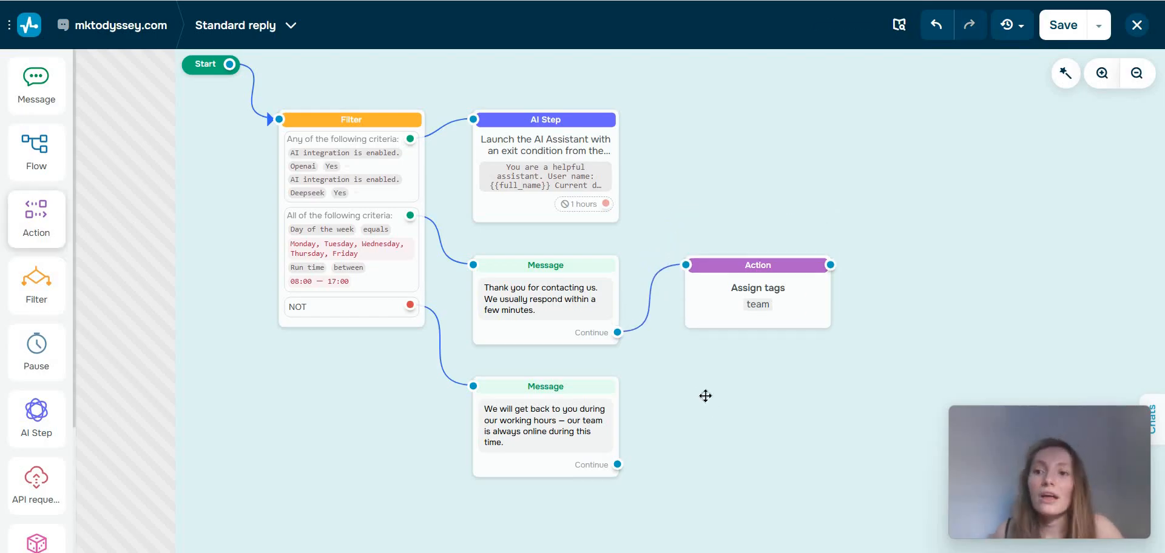
Examine the tag, variable, Google Sheets, CRM deal and notification options in a trial Action block beside the outside-hours message.
{"action": "left_click_drag", "start_coordinate": [37, 220], "coordinate": [728, 408]}
{"action": "scroll", "coordinate": [915, 315], "scroll_direction": "down", "scroll_amount": 3}
{"action": "scroll", "coordinate": [842, 338], "scroll_direction": "down", "scroll_amount": 3}
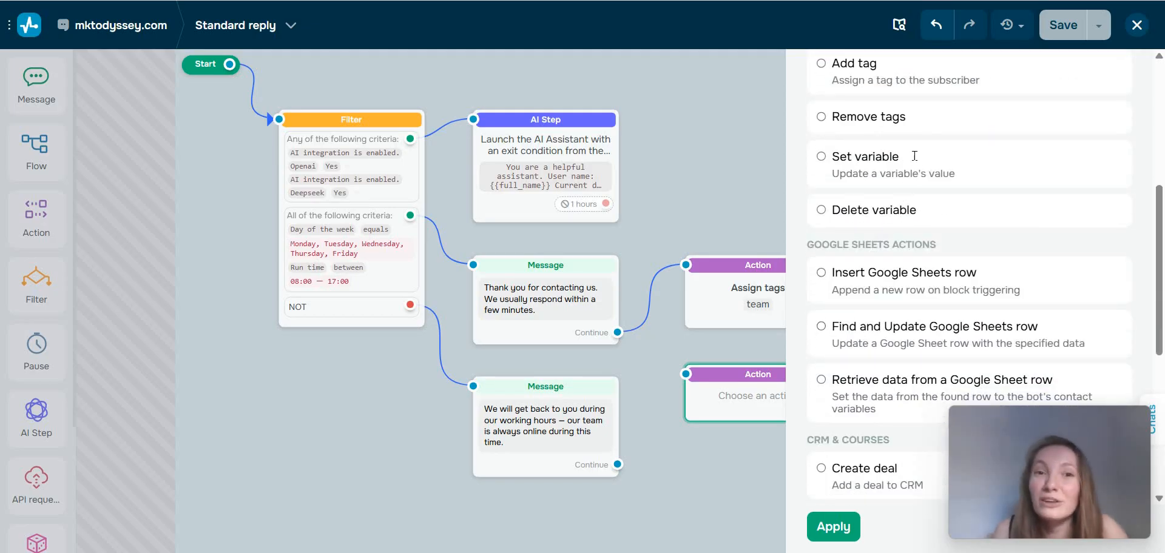
{"action": "scroll", "coordinate": [846, 149], "scroll_direction": "up", "scroll_amount": 1}
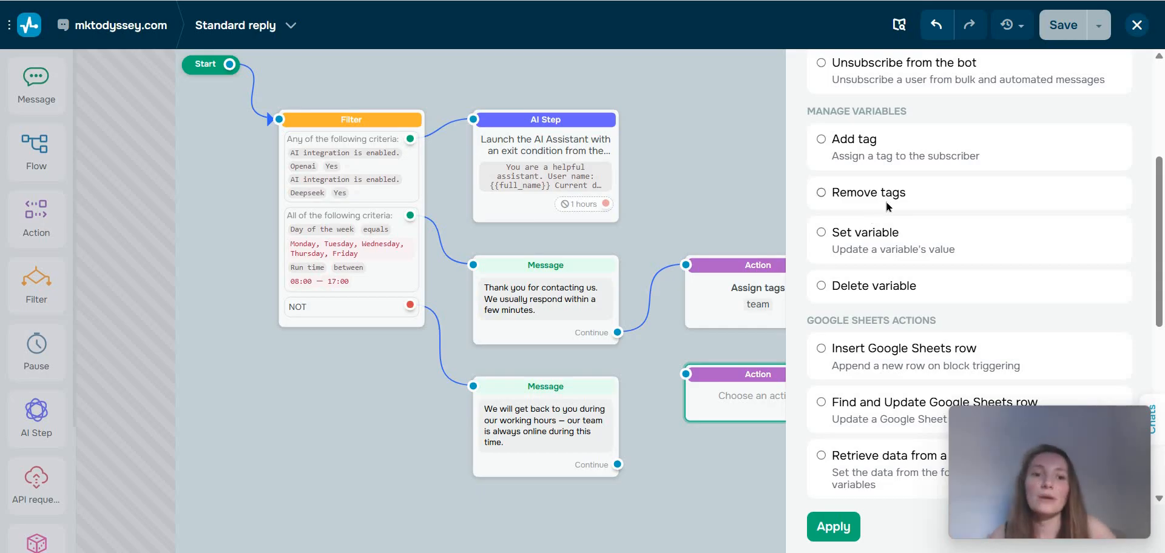
{"action": "scroll", "coordinate": [892, 212], "scroll_direction": "down", "scroll_amount": 4}
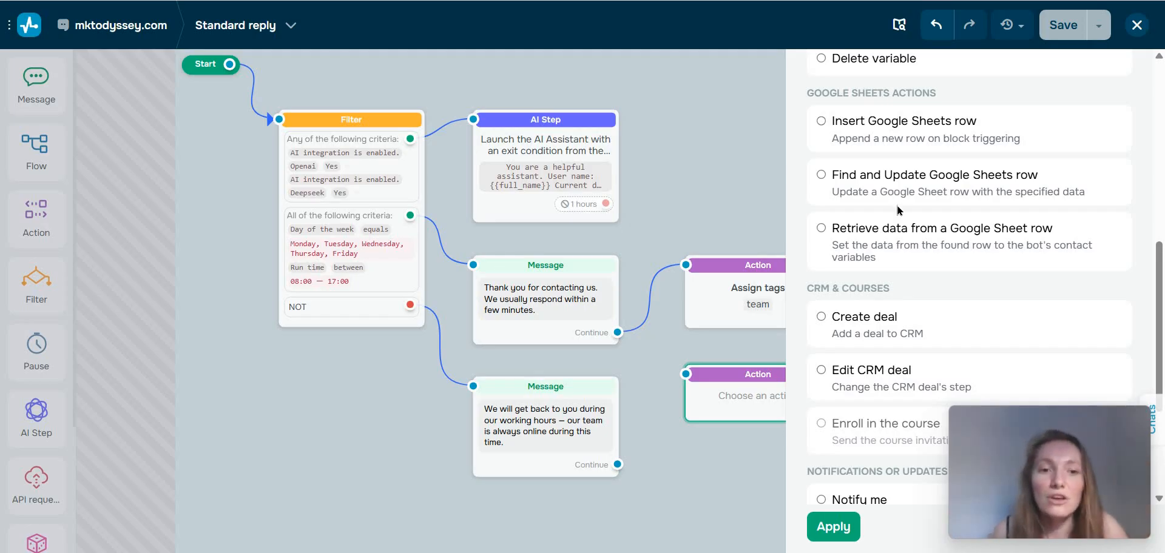
{"action": "scroll", "coordinate": [897, 209], "scroll_direction": "down", "scroll_amount": 3}
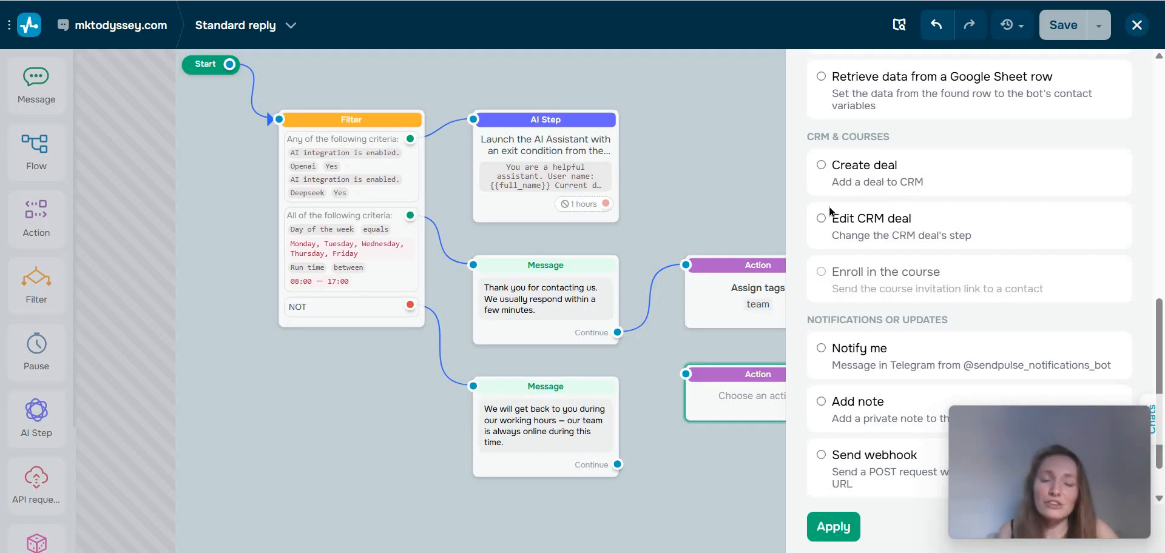
{"action": "left_click", "coordinate": [822, 165]}
{"action": "scroll", "coordinate": [857, 204], "scroll_direction": "down", "scroll_amount": 5}
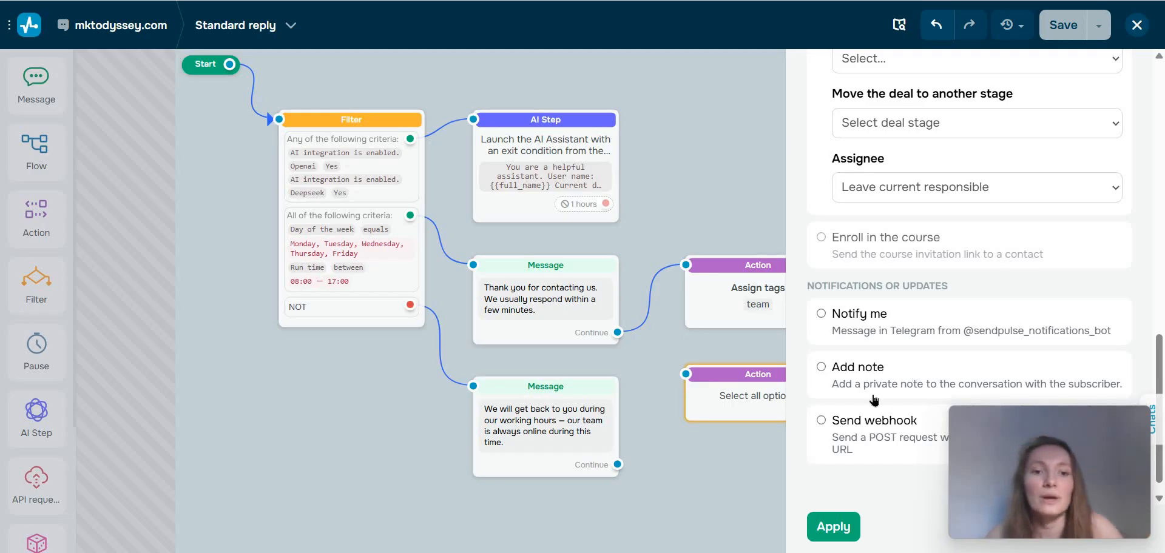
{"action": "scroll", "coordinate": [881, 291], "scroll_direction": "down", "scroll_amount": 1}
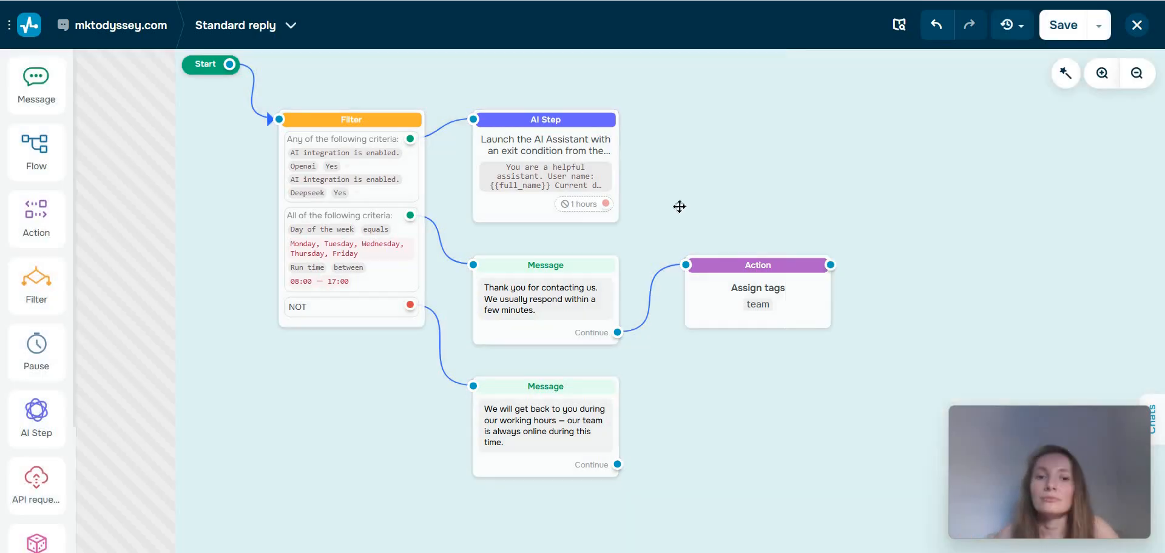
Try duplicating the Assign tags action and delete the copy.
{"action": "left_click", "coordinate": [704, 273]}
{"action": "mouse_move", "coordinate": [741, 296]}
{"action": "left_mouse_down"}
{"action": "mouse_move", "coordinate": [728, 293]}
{"action": "mouse_move", "coordinate": [750, 296]}
{"action": "left_mouse_up"}
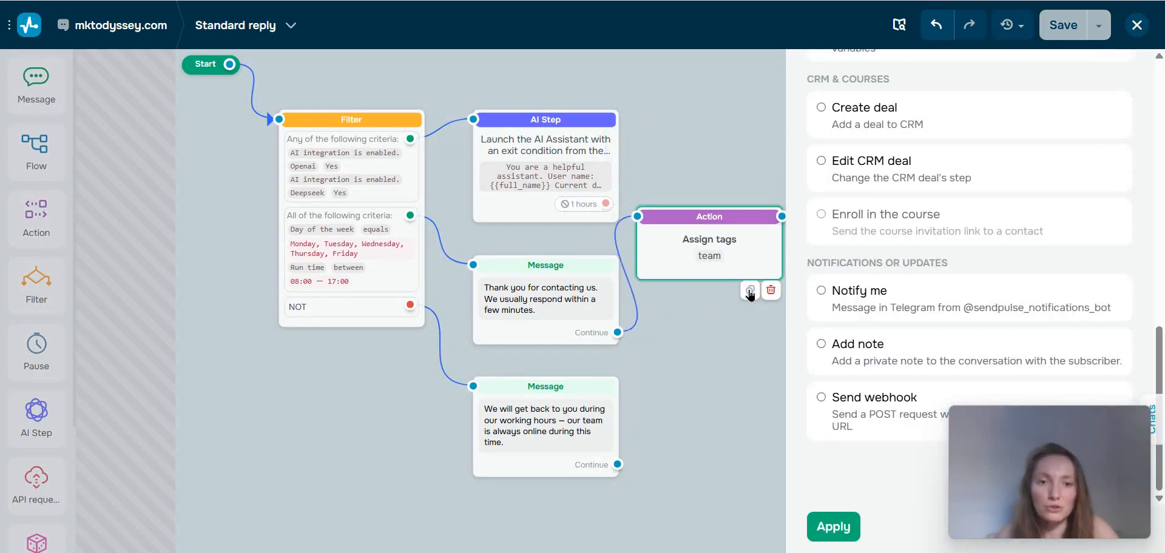
{"action": "double_click", "coordinate": [721, 224]}
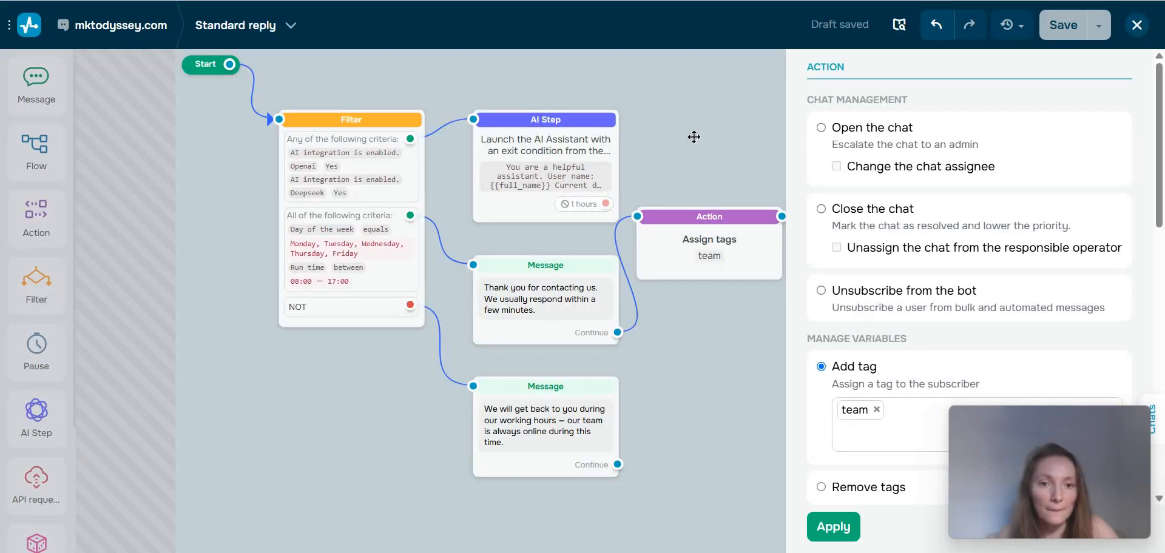
{"action": "left_click_drag", "start_coordinate": [730, 246], "coordinate": [717, 235]}
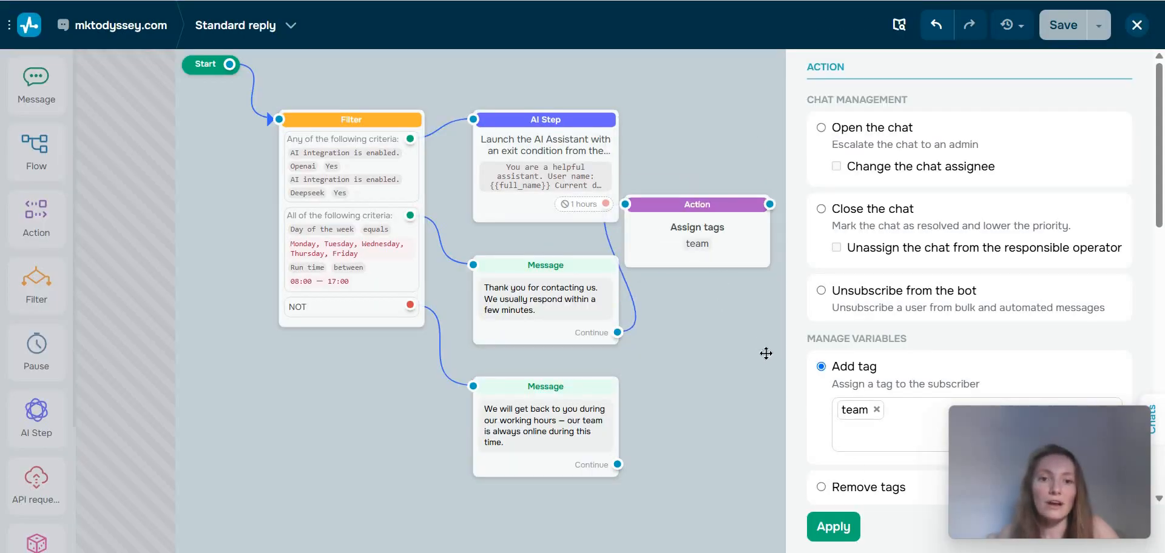
{"action": "left_click", "coordinate": [768, 310]}
{"action": "left_click_drag", "start_coordinate": [880, 249], "coordinate": [746, 368]}
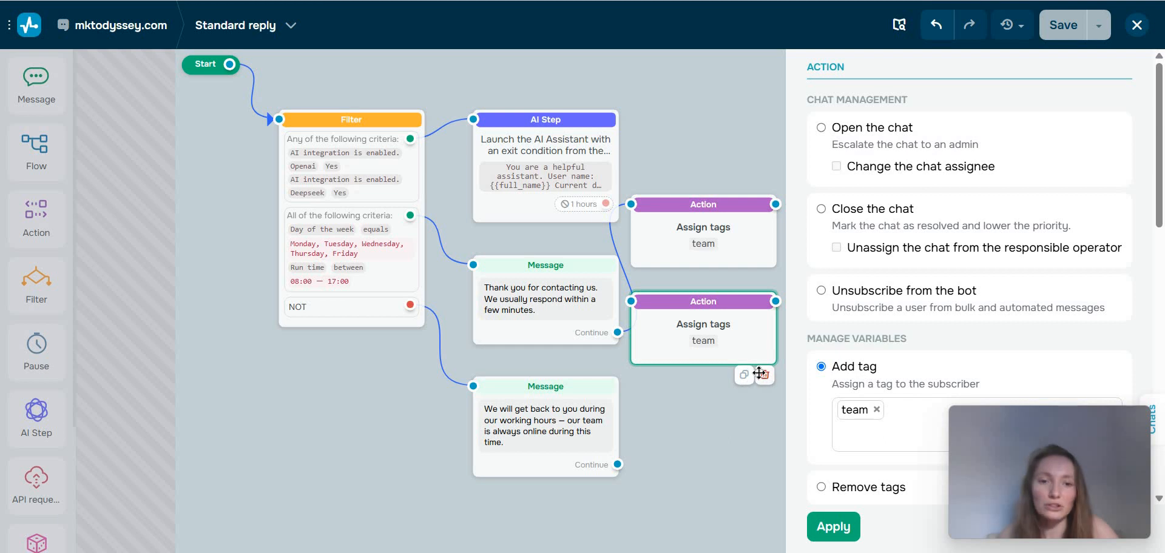
{"action": "left_click", "coordinate": [759, 373]}
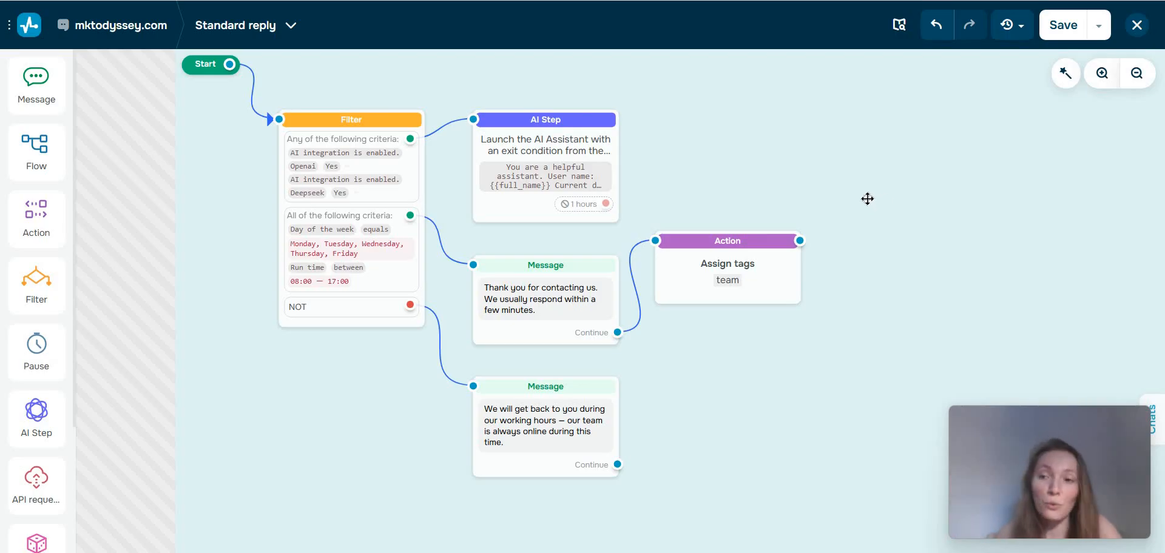
Add a second Filter block beside the AI Step and open its criteria for editing.
{"action": "left_click_drag", "start_coordinate": [36, 286], "coordinate": [293, 182]}
{"action": "left_click", "coordinate": [398, 161]}
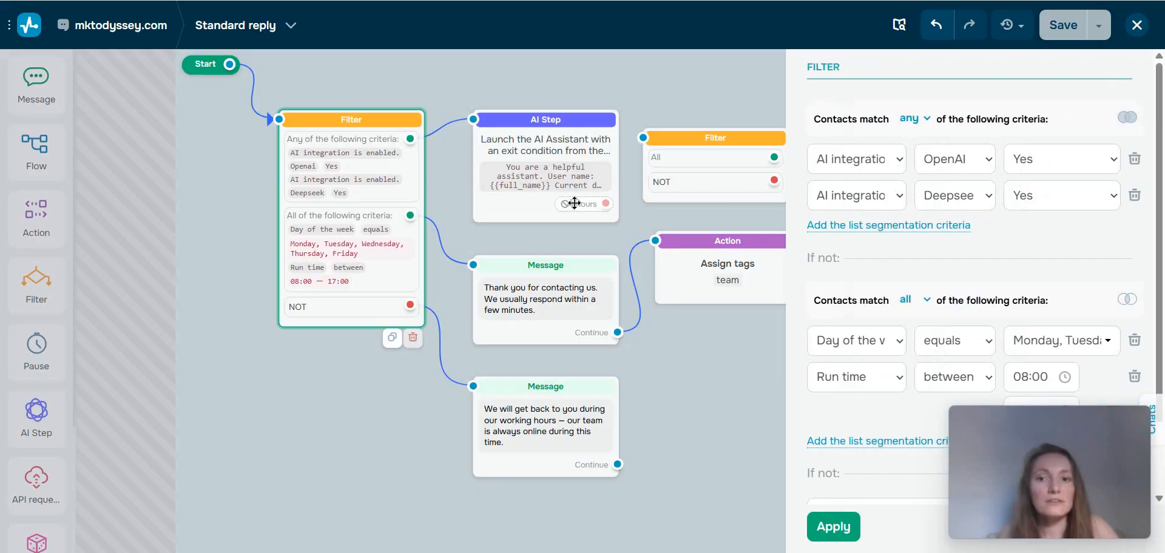
{"action": "left_click", "coordinate": [683, 162]}
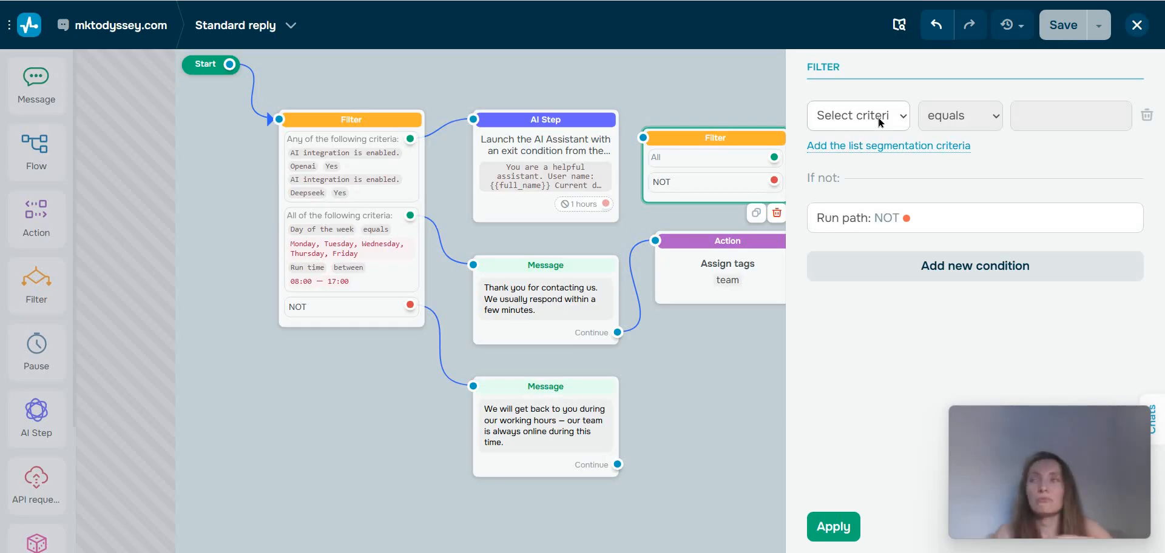
Set the new filter's criterion to Language equals Portuguese and apply it.
{"action": "left_click", "coordinate": [858, 115]}
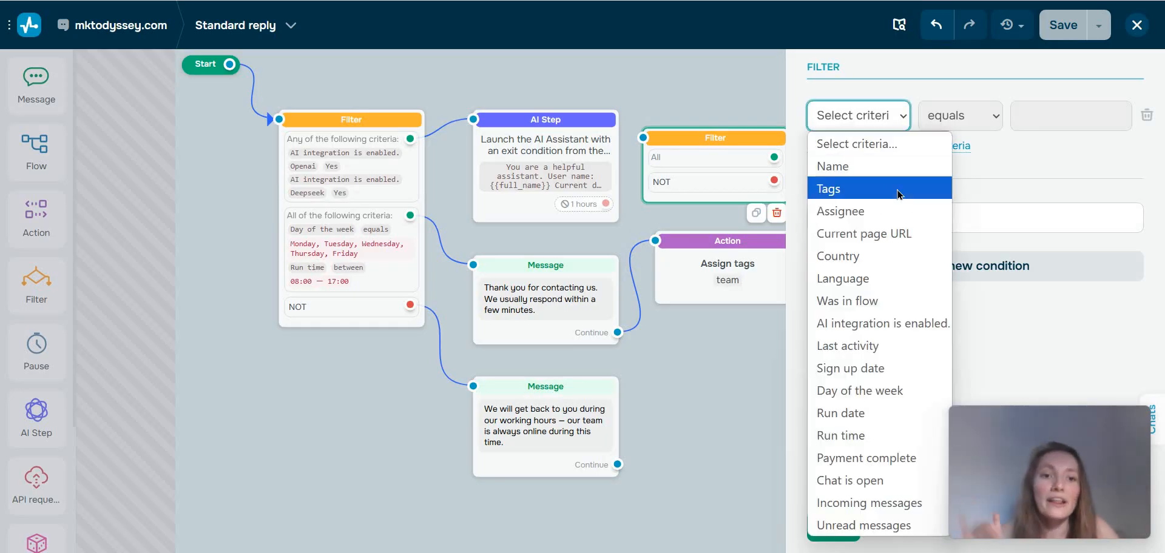
{"action": "left_click", "coordinate": [842, 279]}
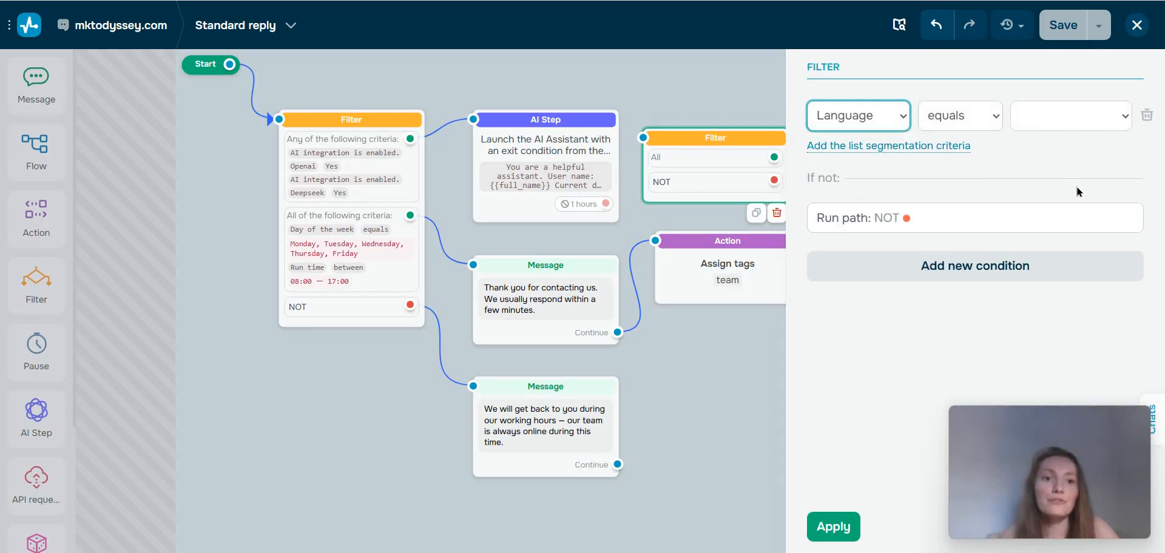
{"action": "left_click", "coordinate": [1044, 115]}
{"action": "left_click", "coordinate": [1044, 252]}
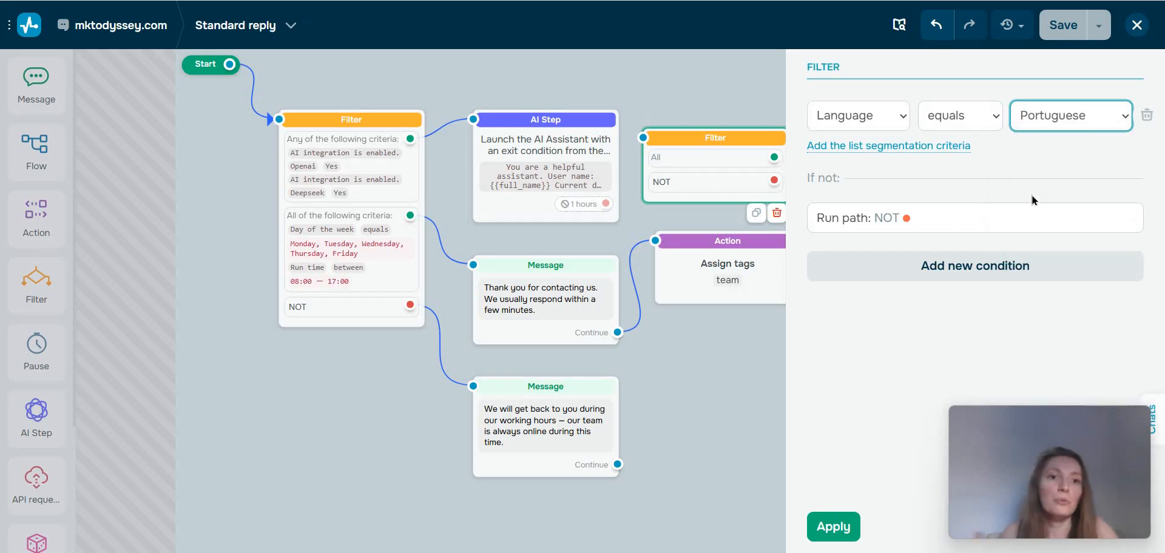
{"action": "left_click", "coordinate": [833, 527]}
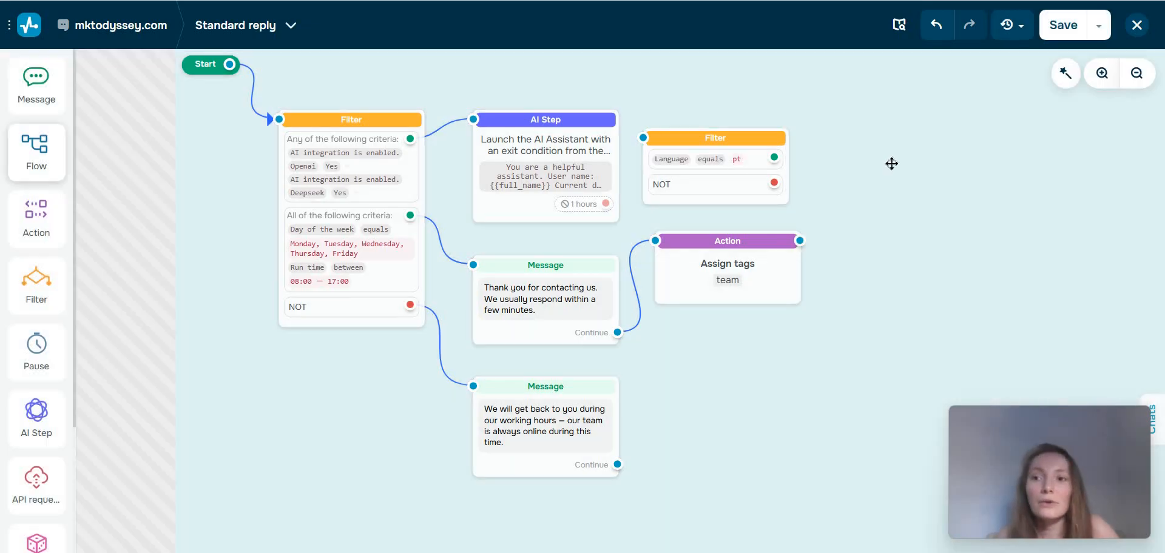
Try adding an Action block on the language filter's matching output, browse its available actions, and discard it.
{"action": "left_click_drag", "start_coordinate": [829, 190], "coordinate": [843, 202]}
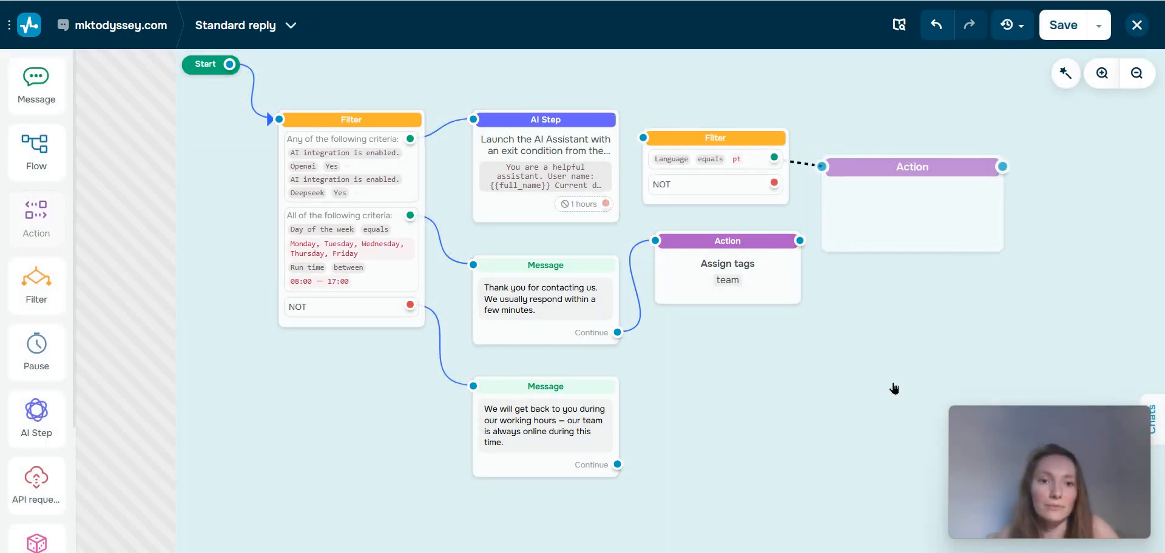
{"action": "scroll", "coordinate": [856, 184], "scroll_direction": "down", "scroll_amount": 4}
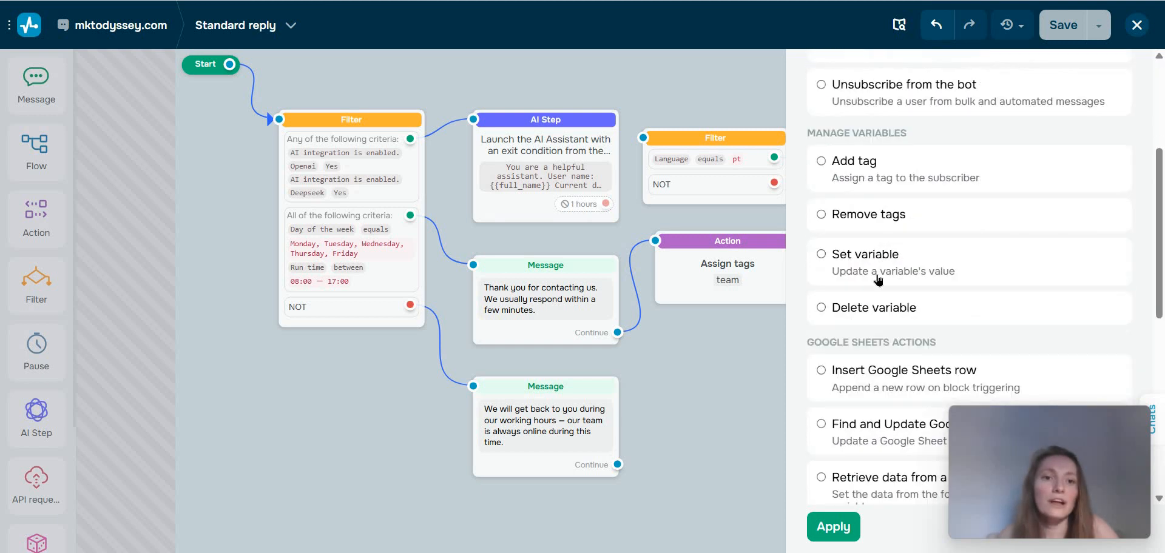
{"action": "left_click", "coordinate": [856, 176]}
{"action": "scroll", "coordinate": [831, 248], "scroll_direction": "down", "scroll_amount": 5}
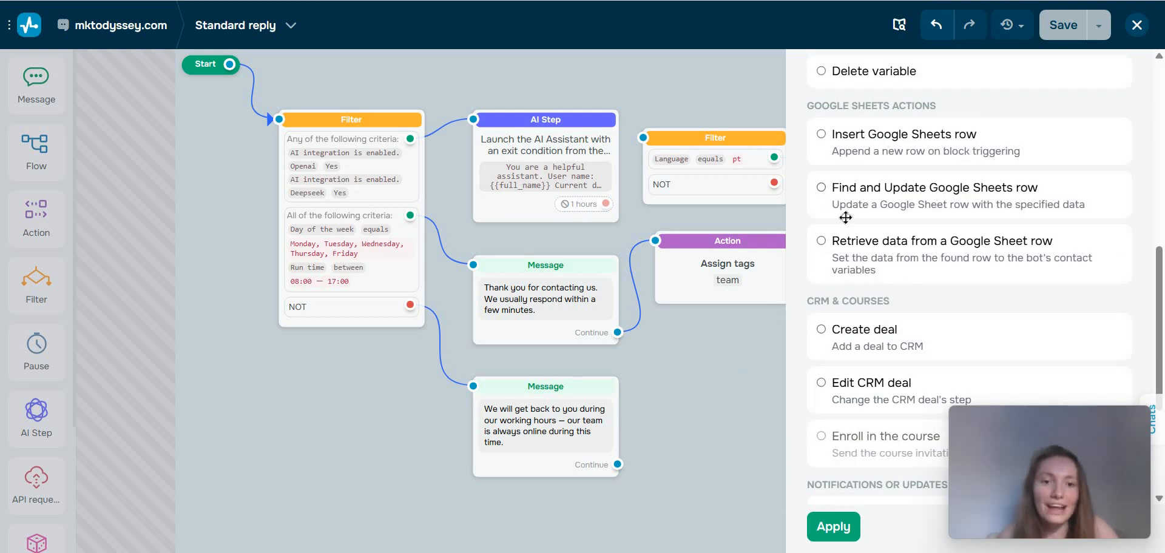
{"action": "key", "text": "Escape"}
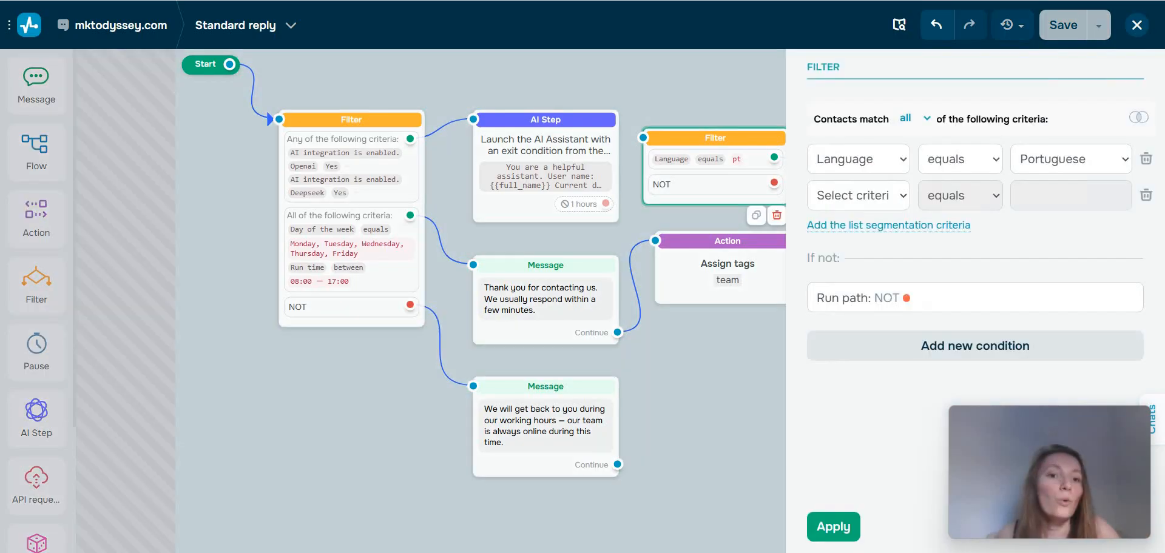
Change the language filter's criterion to Day of the week equals Saturday, remove the empty second criterion, and apply.
{"action": "left_click", "coordinate": [857, 159]}
{"action": "scroll", "coordinate": [878, 425], "scroll_direction": "down", "scroll_amount": 1}
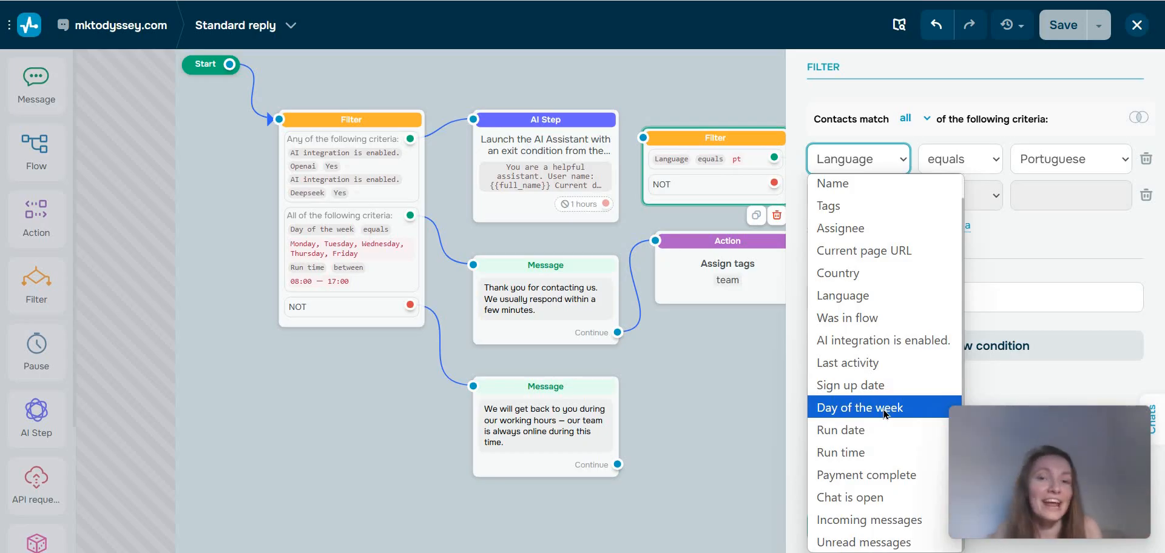
{"action": "left_click", "coordinate": [883, 410]}
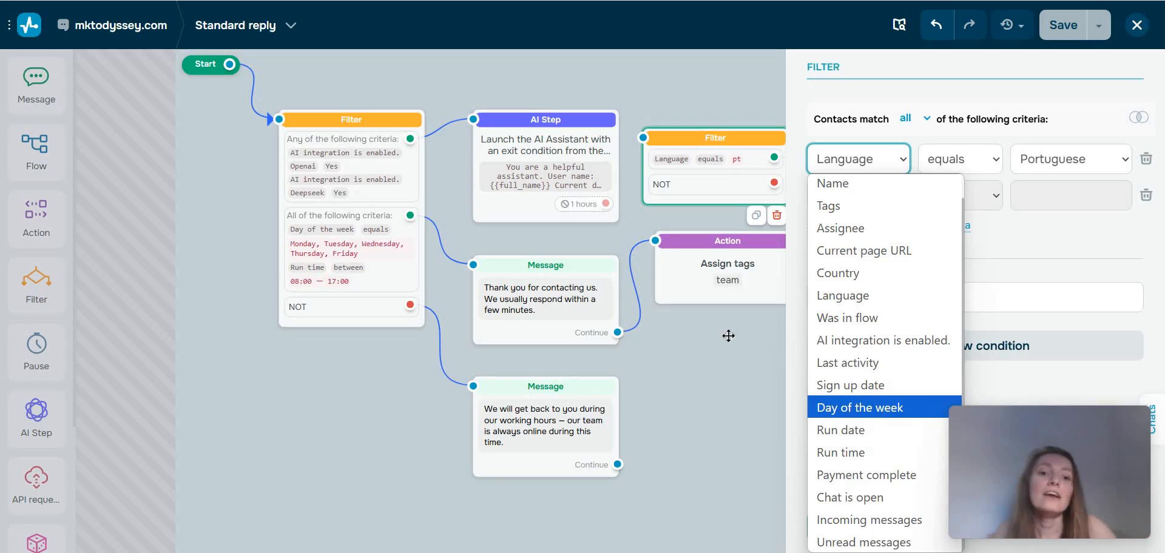
{"action": "left_click", "coordinate": [1058, 163]}
{"action": "left_click", "coordinate": [1048, 341]}
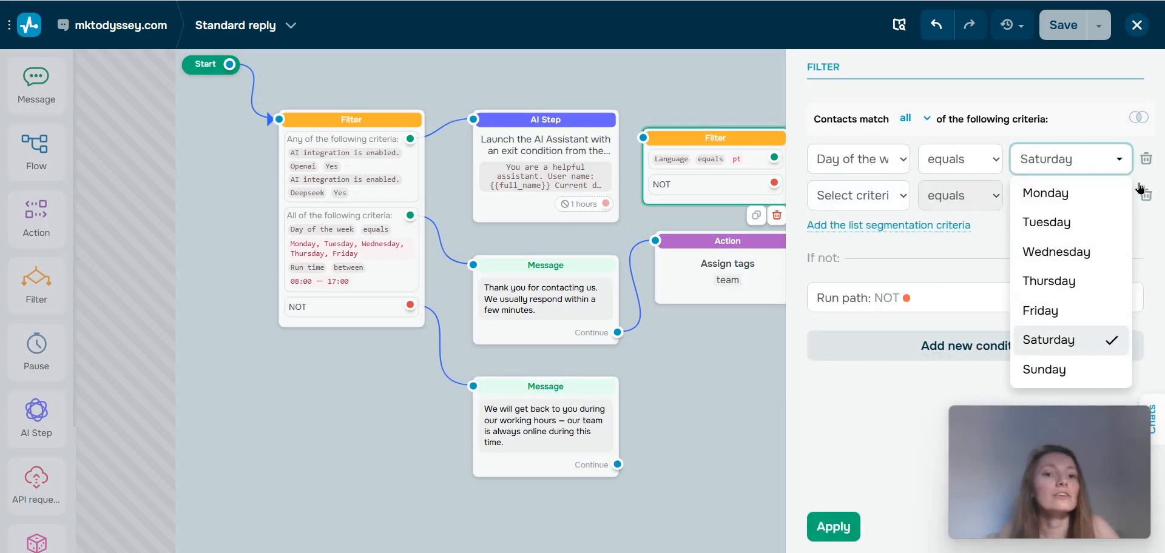
{"action": "left_click", "coordinate": [941, 175]}
{"action": "left_click", "coordinate": [1145, 195]}
{"action": "left_click", "coordinate": [830, 541]}
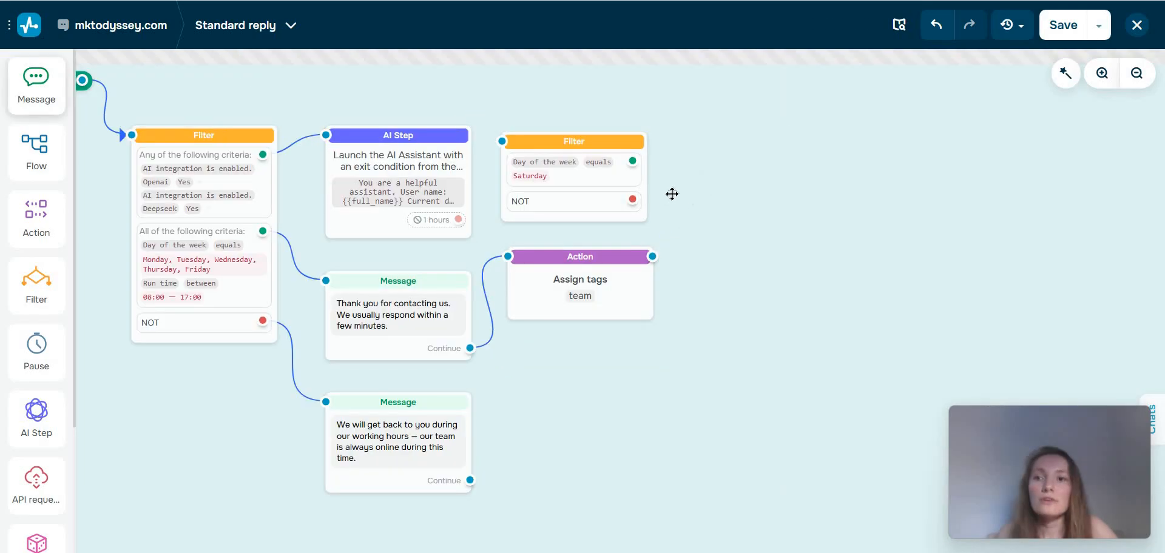
Add a Message block on the Saturday filter's matching output, leaving its text empty.
{"action": "left_click_drag", "start_coordinate": [36, 86], "coordinate": [603, 157]}
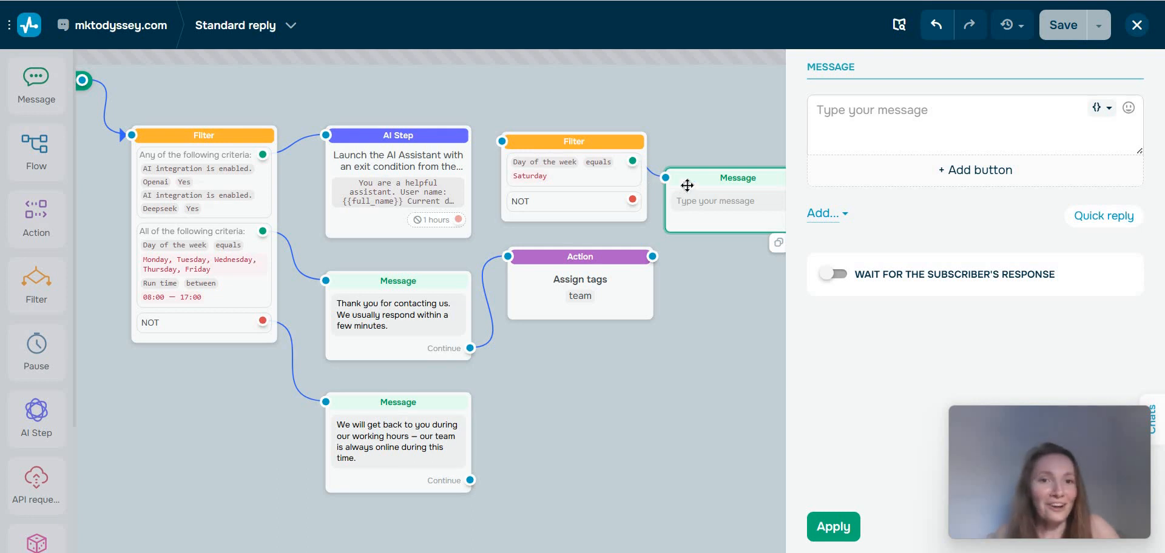
{"action": "left_click", "coordinate": [863, 112]}
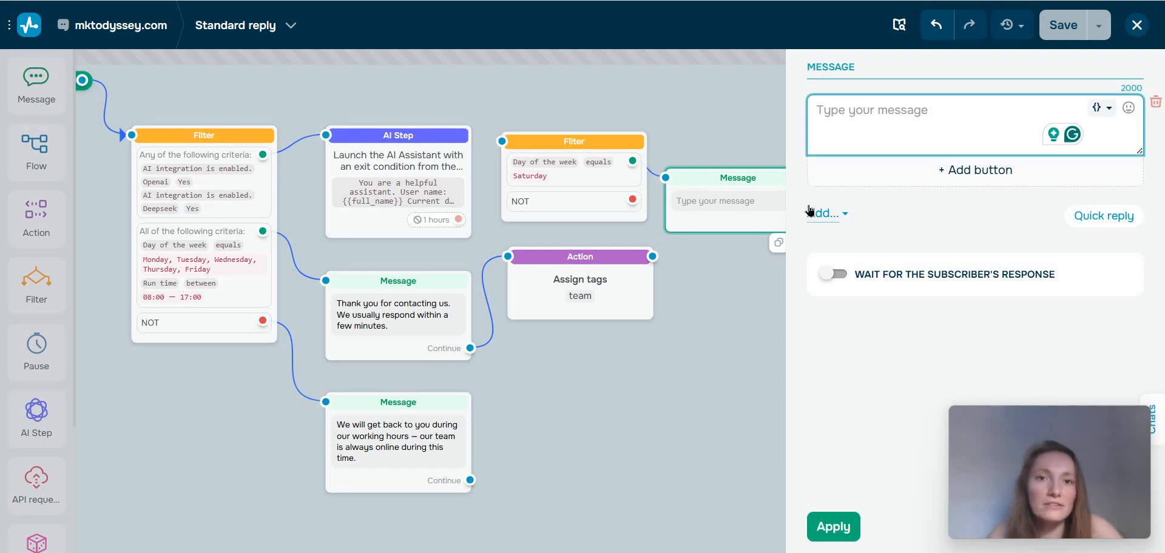
{"action": "left_click", "coordinate": [789, 380]}
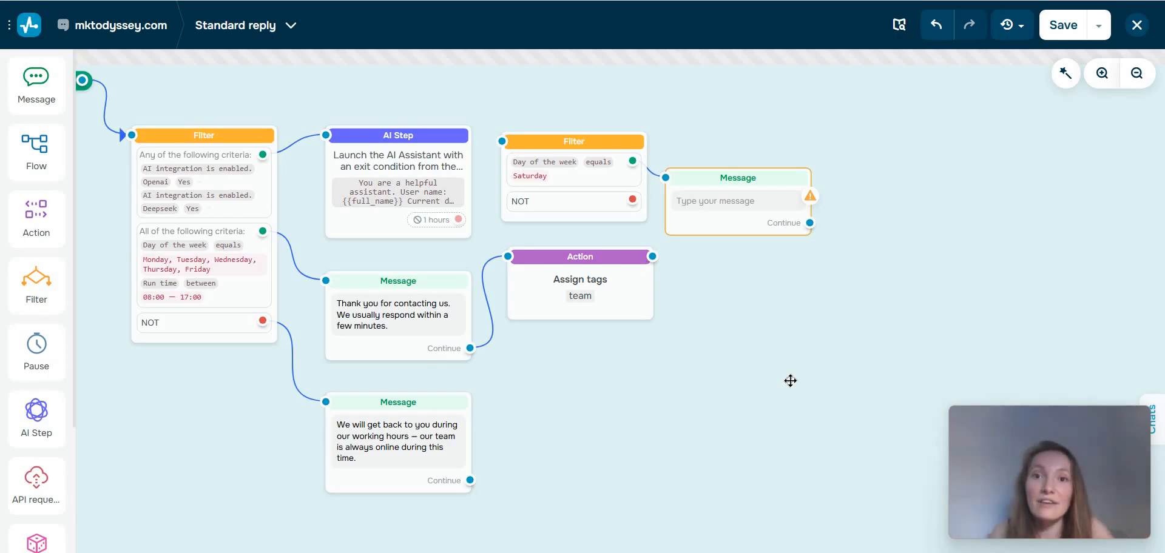
{"action": "left_click", "coordinate": [734, 213]}
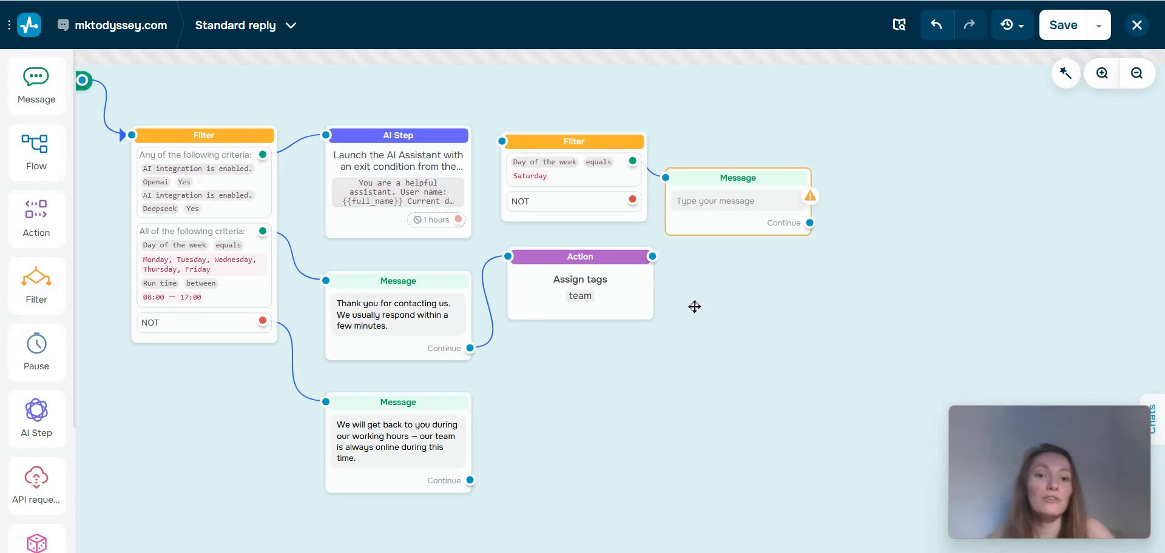
{"action": "left_click", "coordinate": [735, 322]}
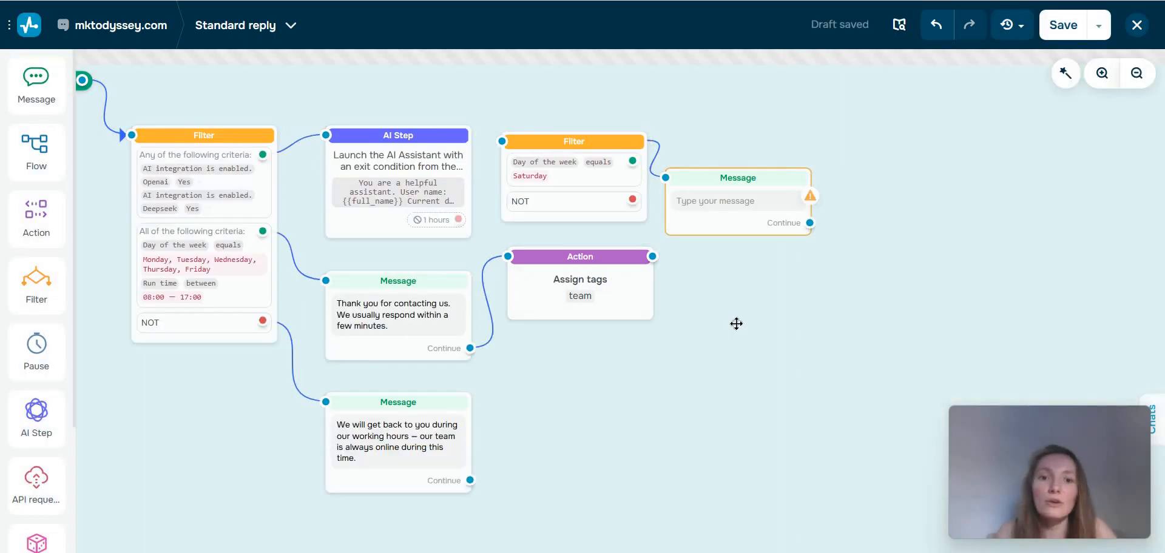
{"action": "left_click", "coordinate": [730, 209]}
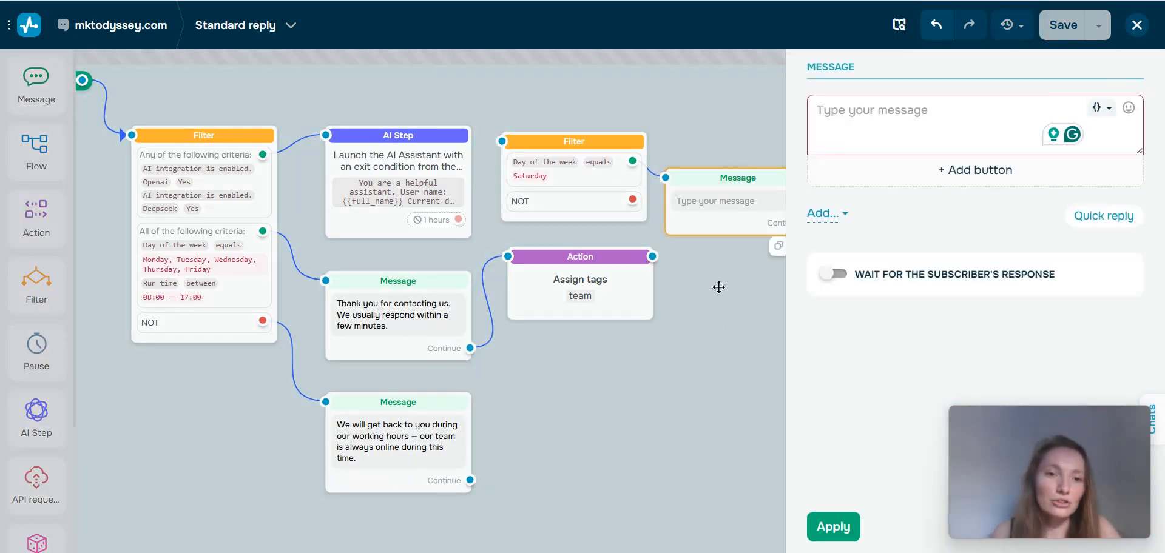
{"action": "left_click", "coordinate": [762, 207]}
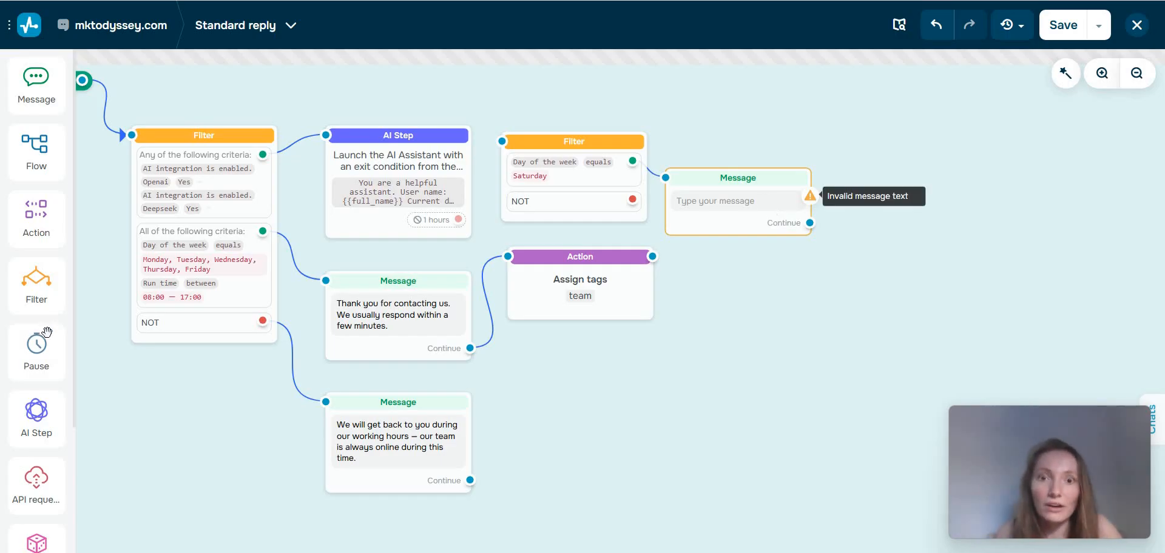
Change the Saturday filter's criterion to Was in flow with Run, look over the selectable flows, and leave the flow unselected.
{"action": "left_click", "coordinate": [577, 192]}
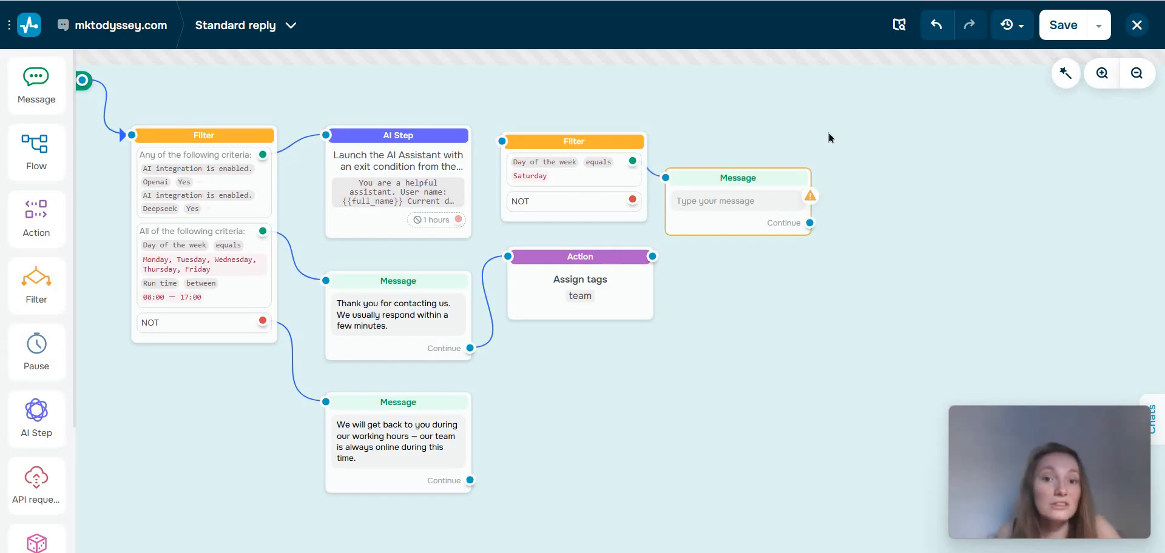
{"action": "left_click", "coordinate": [858, 115]}
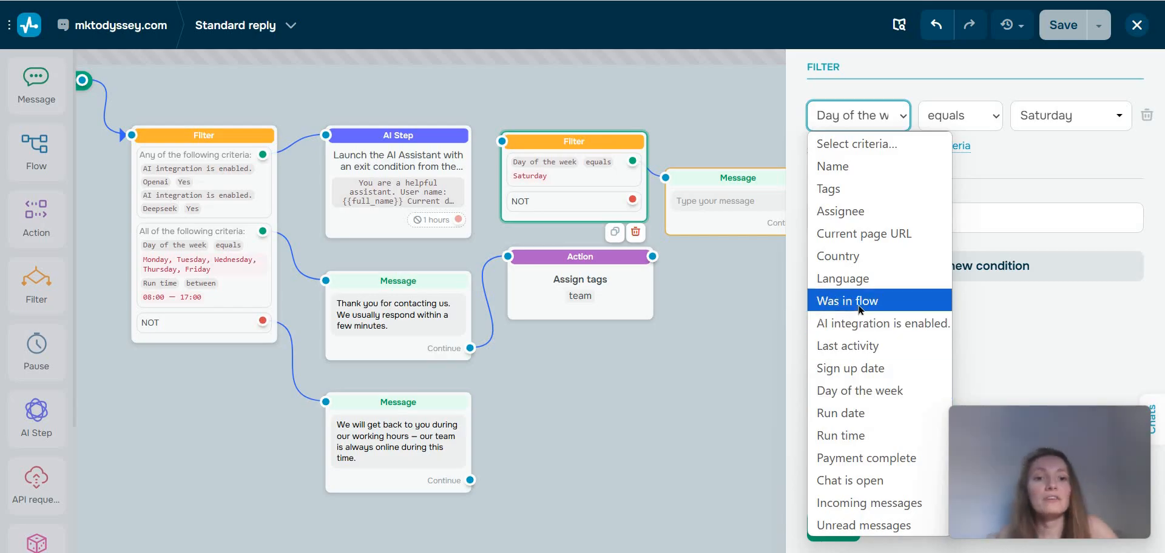
{"action": "left_click", "coordinate": [1071, 123]}
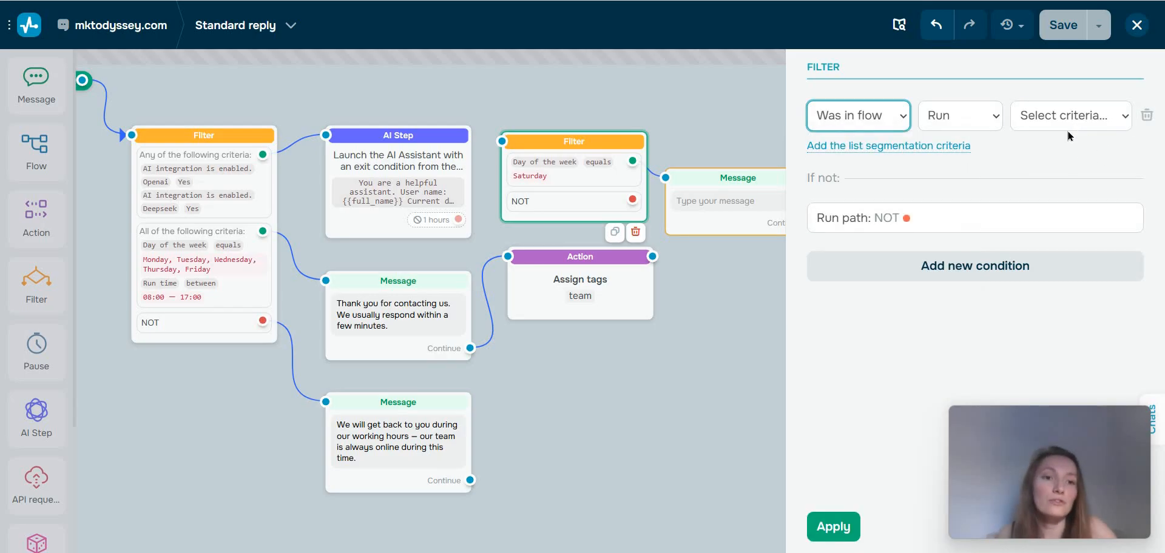
{"action": "left_click", "coordinate": [1067, 127]}
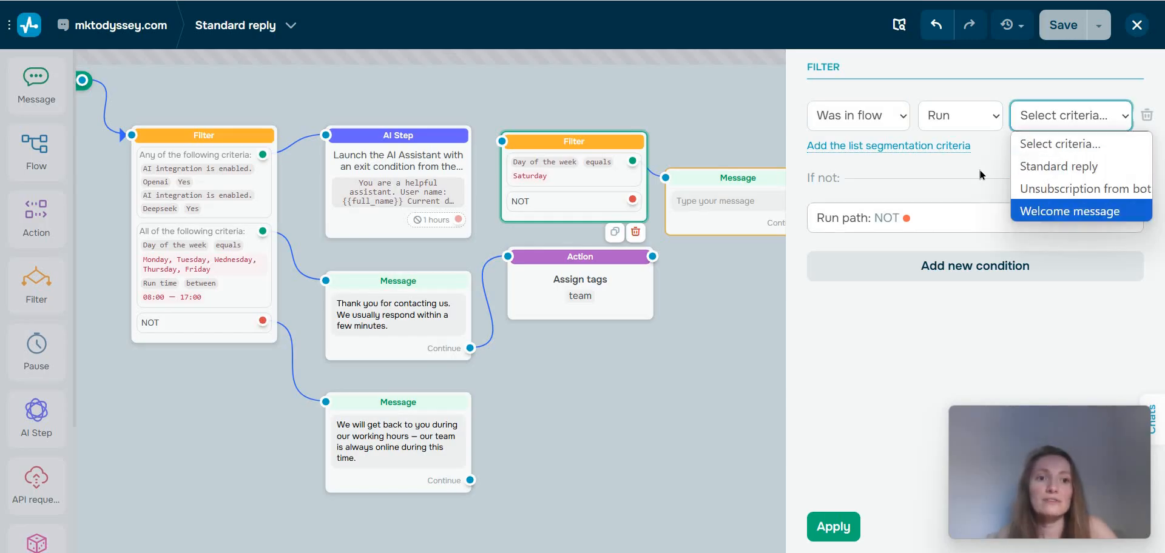
{"action": "left_click", "coordinate": [690, 315]}
{"action": "left_click", "coordinate": [690, 315]}
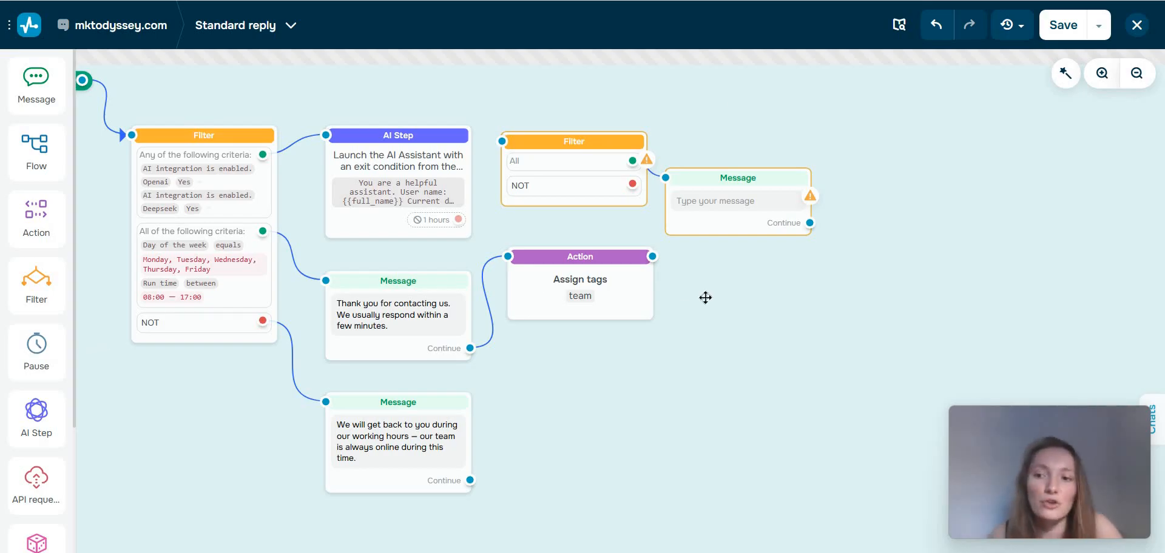
Add a Pause block after the Assign tags action with a delay of 1 minute and Continue flow set to Always.
{"action": "left_click_drag", "start_coordinate": [36, 350], "coordinate": [696, 463]}
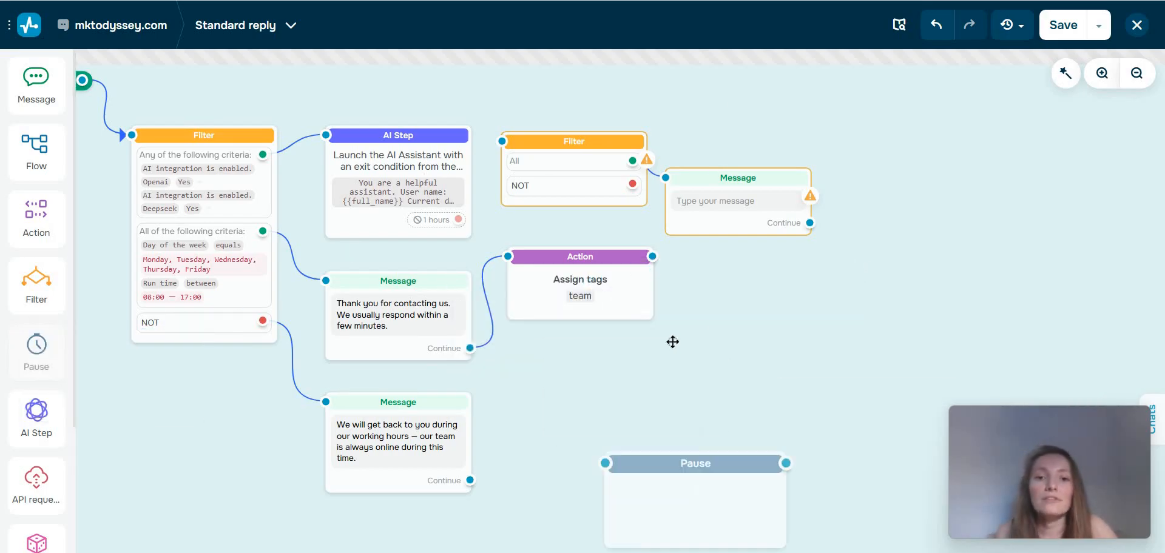
{"action": "mouse_move", "coordinate": [672, 341]}
{"action": "left_mouse_down"}
{"action": "mouse_move", "coordinate": [682, 309]}
{"action": "mouse_move", "coordinate": [661, 362]}
{"action": "mouse_move", "coordinate": [682, 331]}
{"action": "left_mouse_up"}
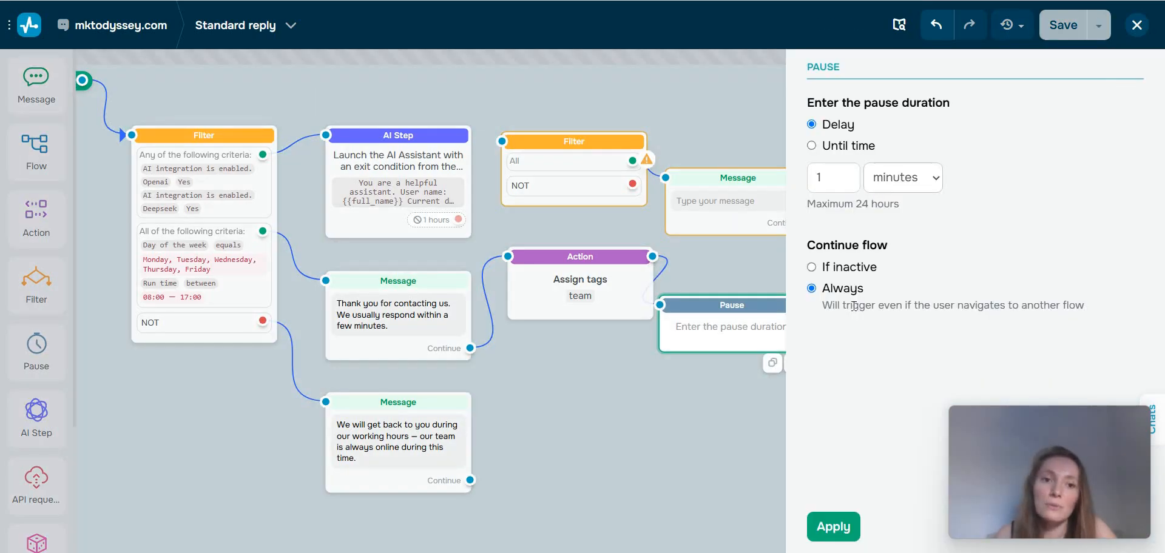
{"action": "left_click", "coordinate": [757, 380]}
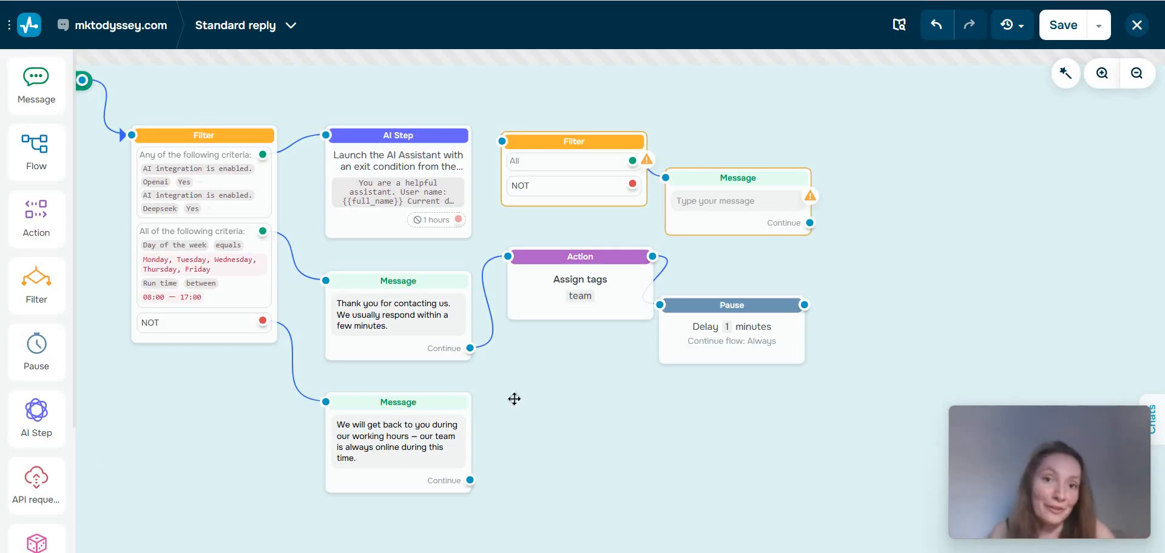
{"action": "left_click", "coordinate": [752, 346]}
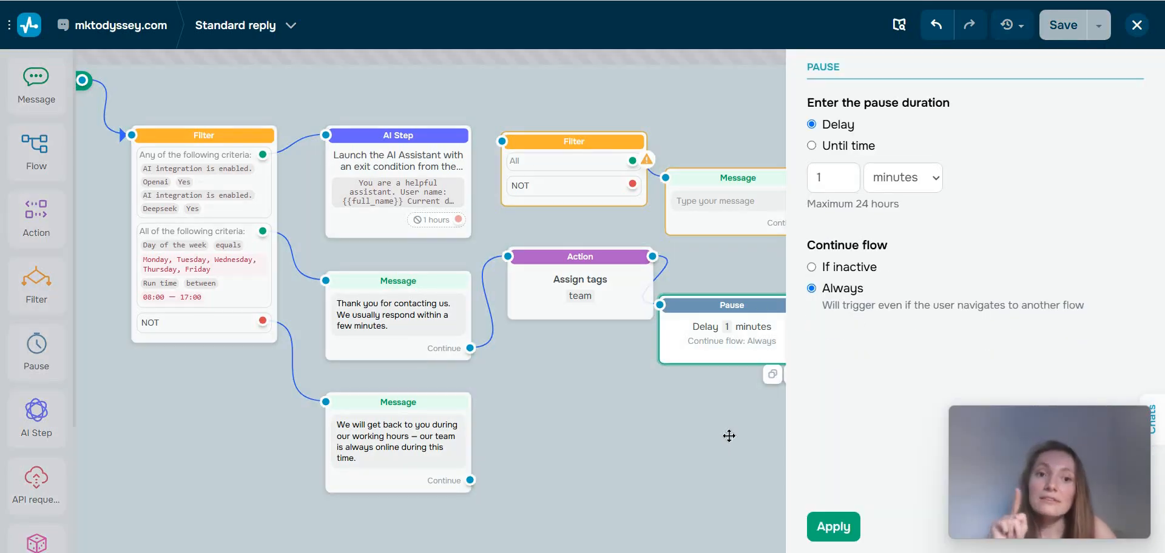
{"action": "left_click", "coordinate": [666, 438]}
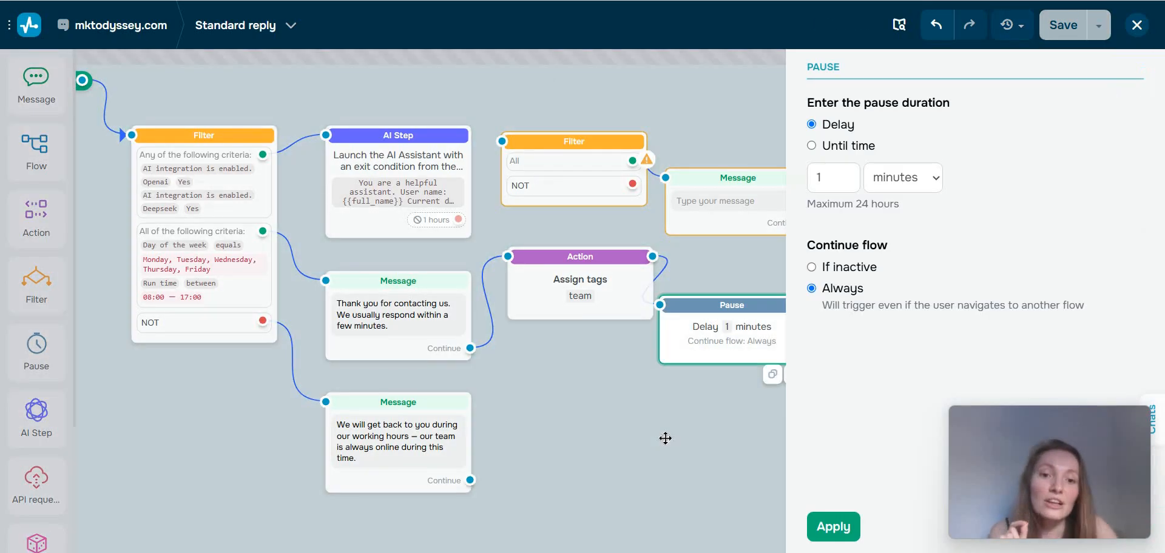
{"action": "left_click", "coordinate": [666, 438]}
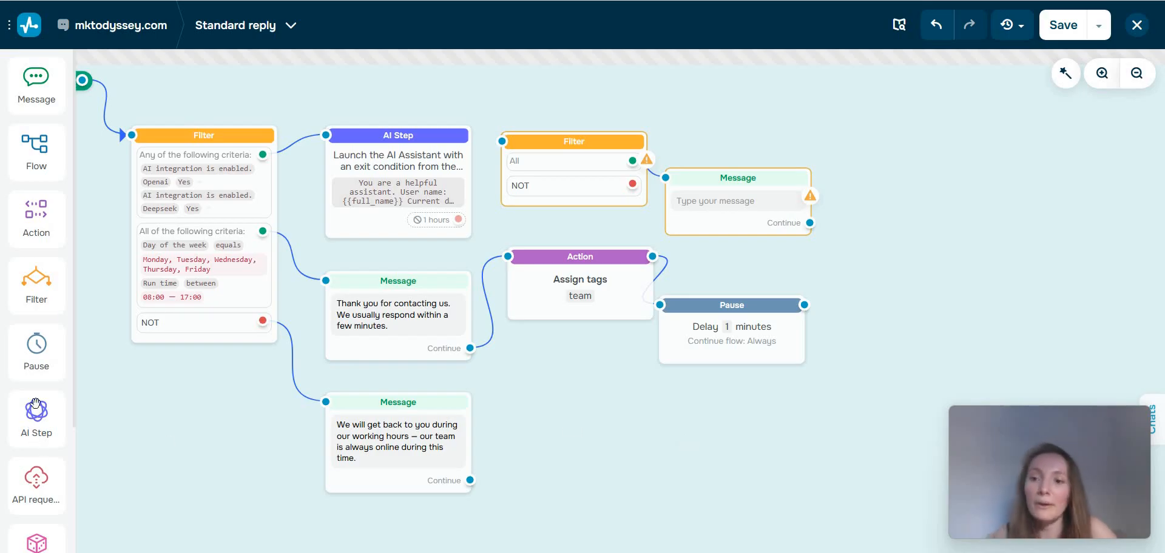
Add an AI Step block after the Assign tags action and look over its step type, exit conditions and maximum stay unit options.
{"action": "left_click_drag", "start_coordinate": [35, 403], "coordinate": [742, 304]}
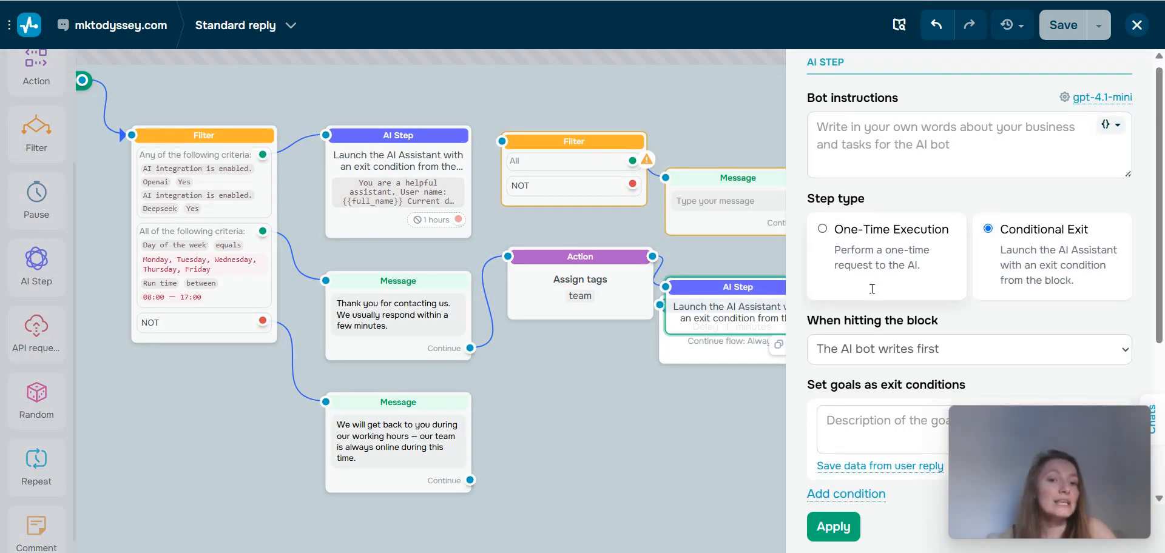
{"action": "scroll", "coordinate": [872, 307], "scroll_direction": "down", "scroll_amount": 4}
{"action": "scroll", "coordinate": [872, 305], "scroll_direction": "up", "scroll_amount": 4}
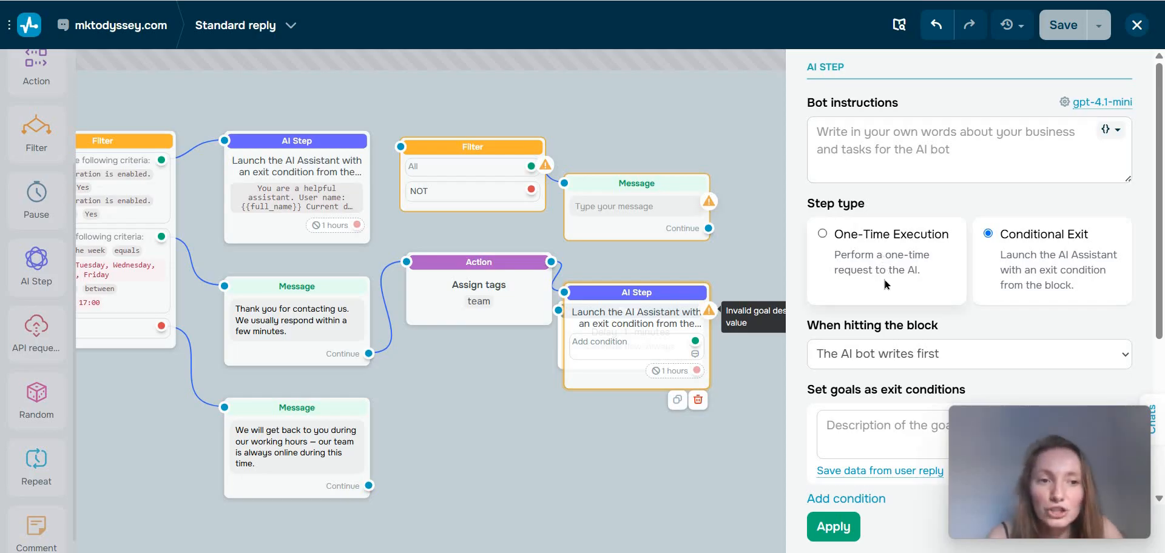
{"action": "scroll", "coordinate": [886, 284], "scroll_direction": "down", "scroll_amount": 5}
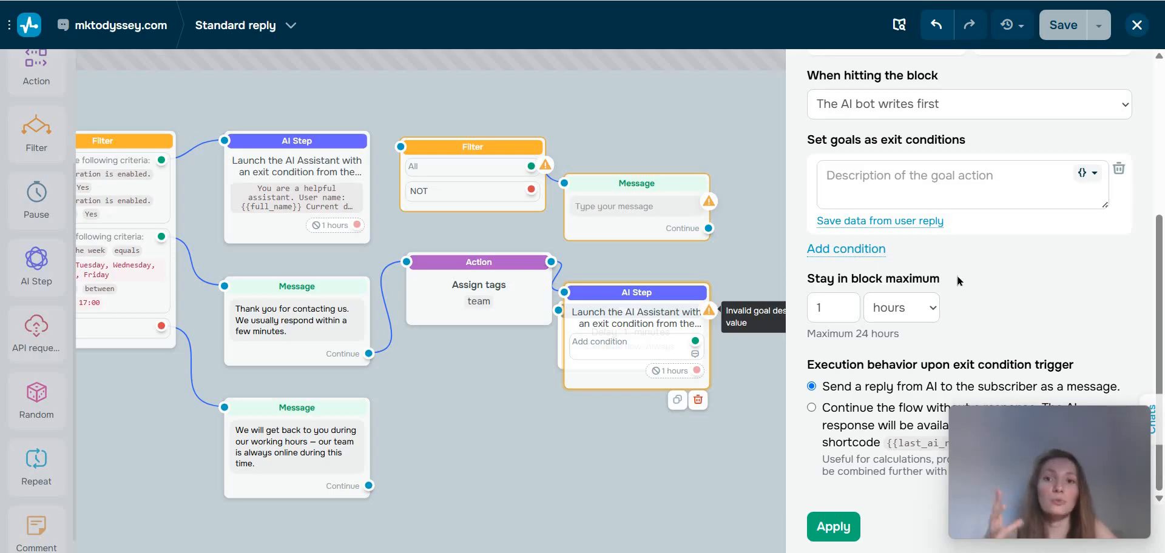
{"action": "left_click", "coordinate": [903, 307]}
{"action": "left_click", "coordinate": [964, 315]}
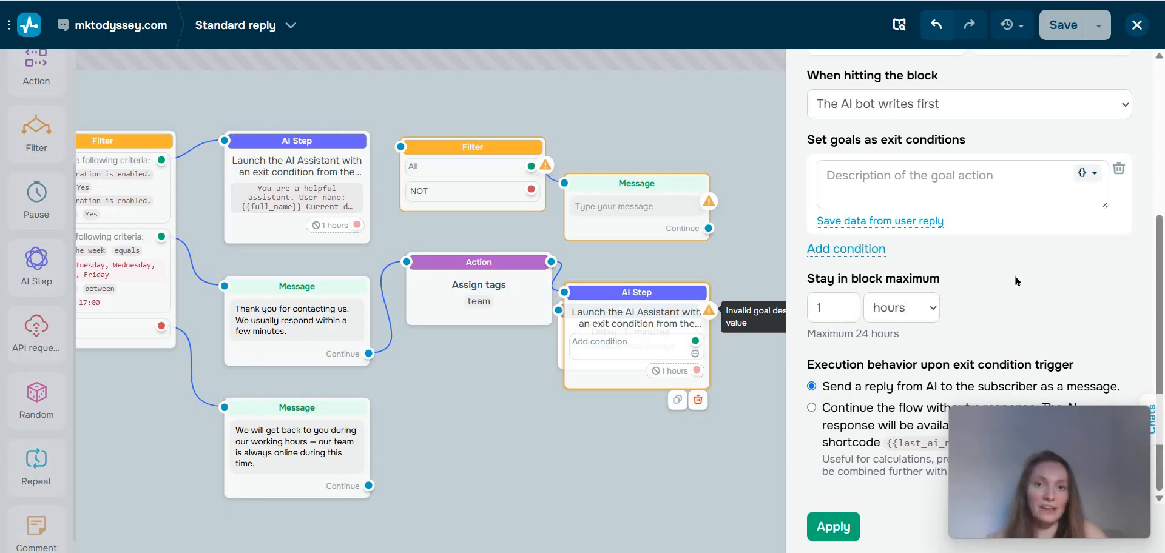
Add an API request block after the empty Message block, leaving its URL blank.
{"action": "left_click_drag", "start_coordinate": [36, 331], "coordinate": [789, 209]}
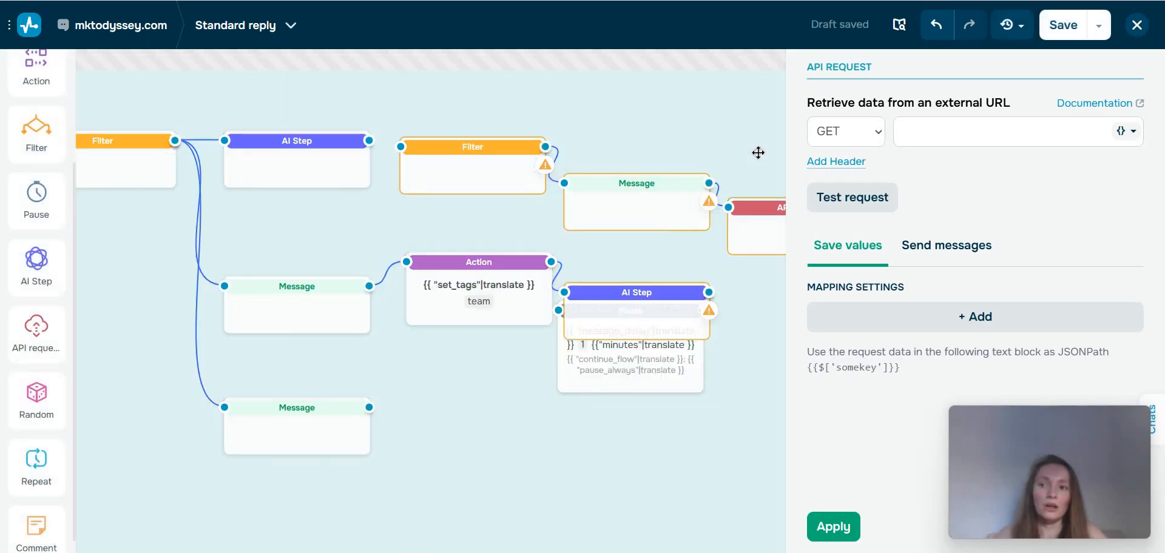
{"action": "left_click", "coordinate": [758, 152]}
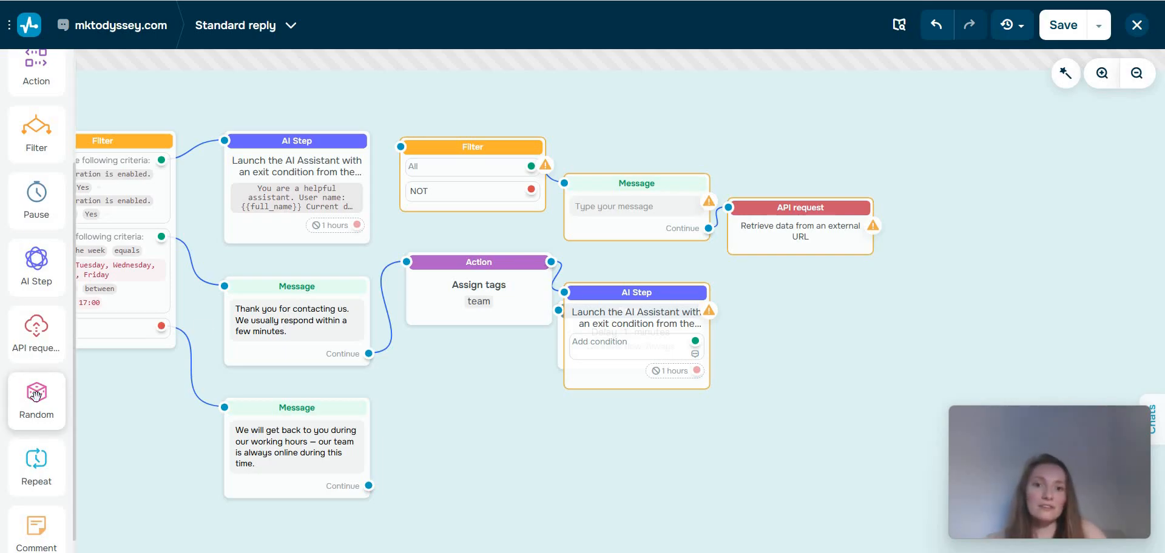
Add a Random block after the new AI Step and connect the Continue outputs of both reply messages to it.
{"action": "left_click_drag", "start_coordinate": [36, 395], "coordinate": [781, 331]}
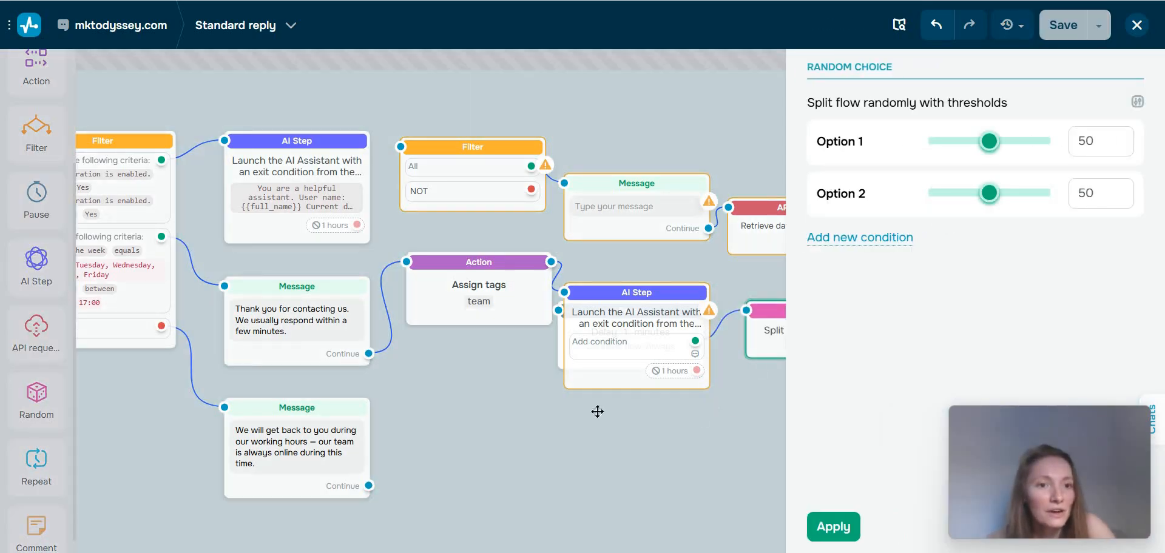
{"action": "scroll", "coordinate": [679, 355], "scroll_direction": "right", "scroll_amount": 2}
{"action": "left_click", "coordinate": [691, 391]}
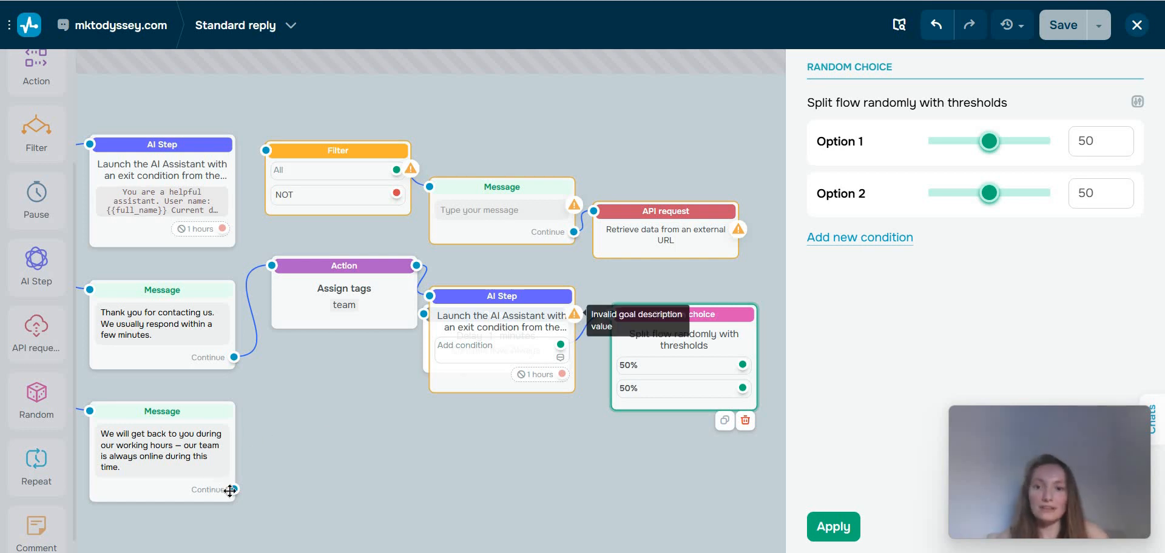
{"action": "left_click_drag", "start_coordinate": [233, 489], "coordinate": [634, 364]}
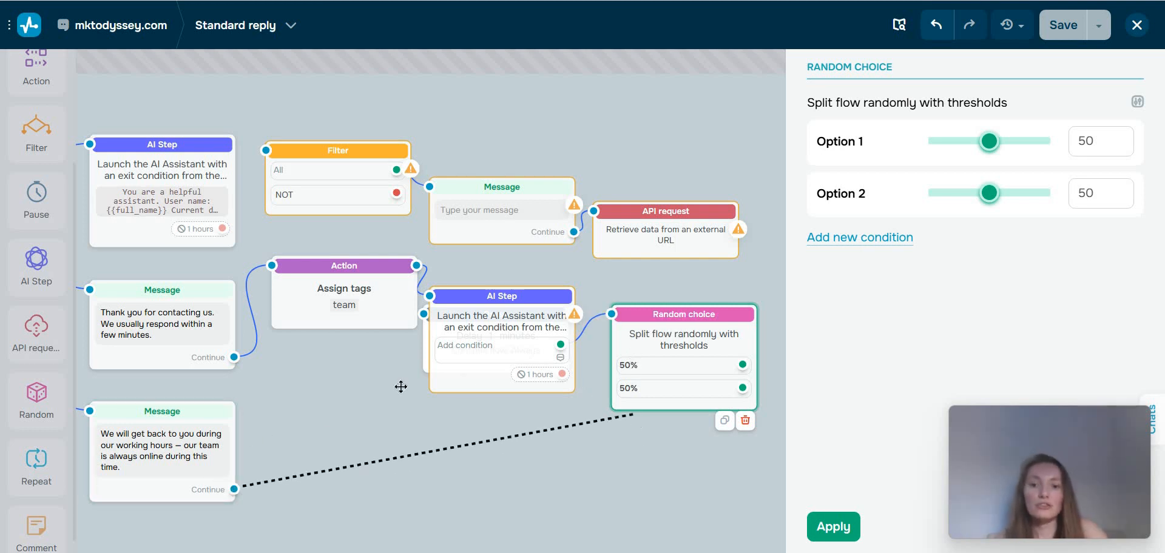
{"action": "left_click_drag", "start_coordinate": [234, 357], "coordinate": [651, 307]}
Delete the unfinished AI Step, the Pause and the Assign tags blocks from the flow.
{"action": "left_click_drag", "start_coordinate": [564, 316], "coordinate": [801, 310]}
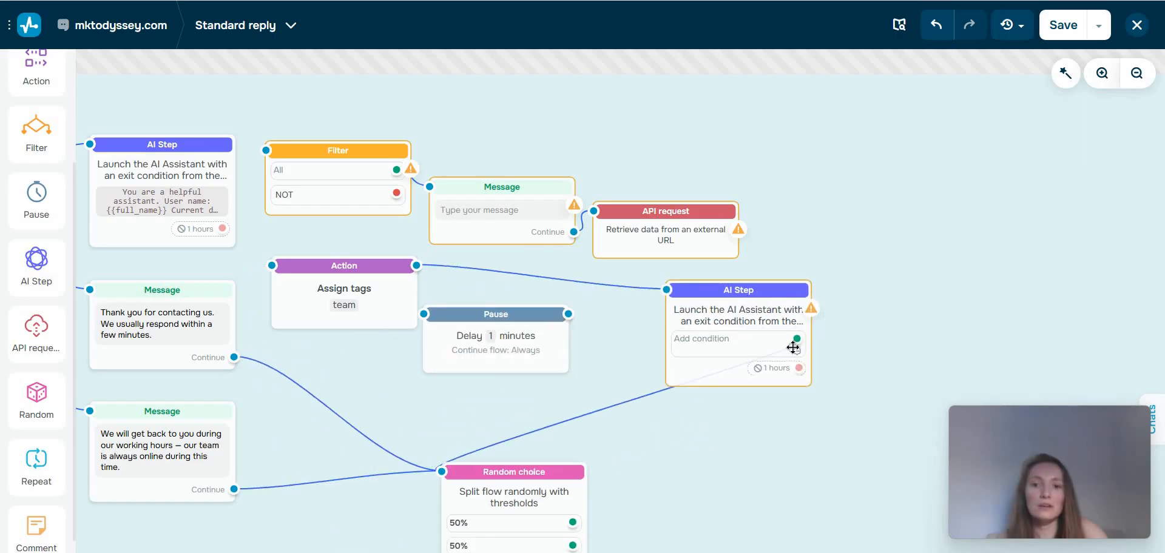
{"action": "left_click", "coordinate": [797, 397]}
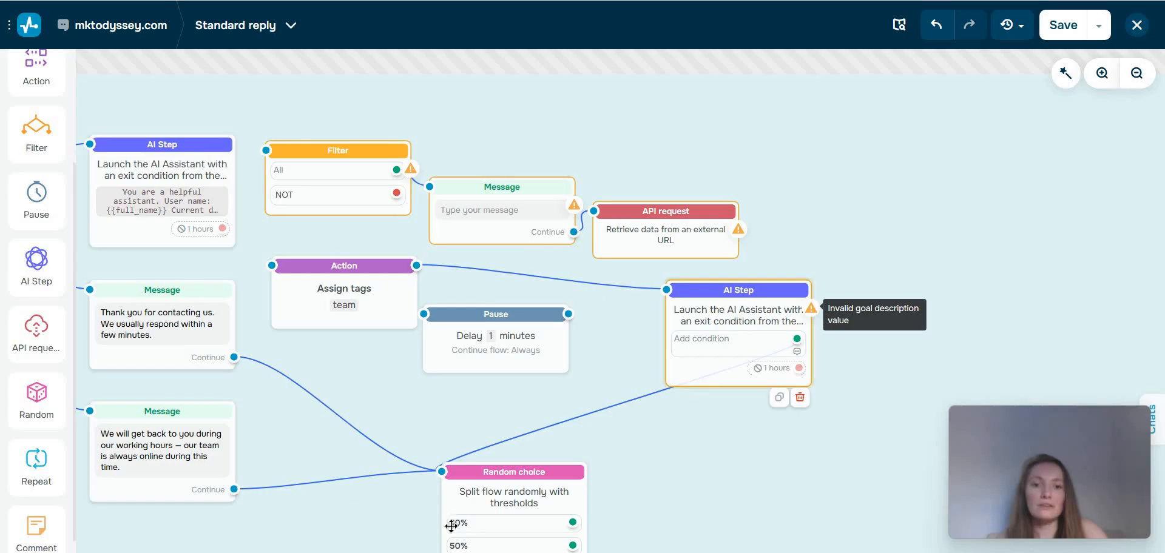
{"action": "left_click", "coordinate": [725, 361]}
{"action": "left_click_drag", "start_coordinate": [506, 492], "coordinate": [712, 432]}
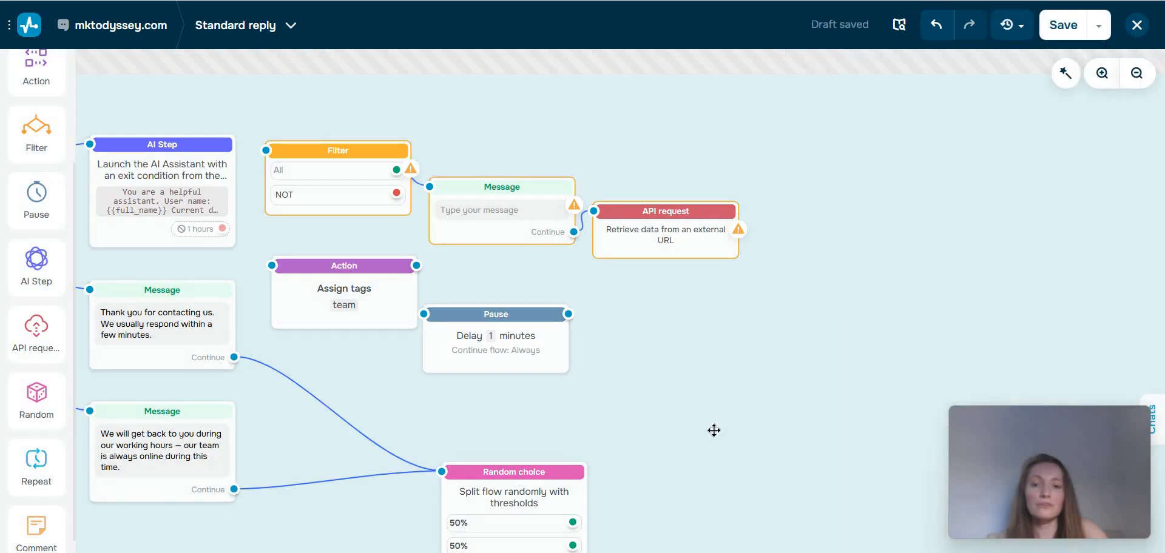
{"action": "left_click_drag", "start_coordinate": [544, 362], "coordinate": [581, 326]}
{"action": "left_click", "coordinate": [594, 347]}
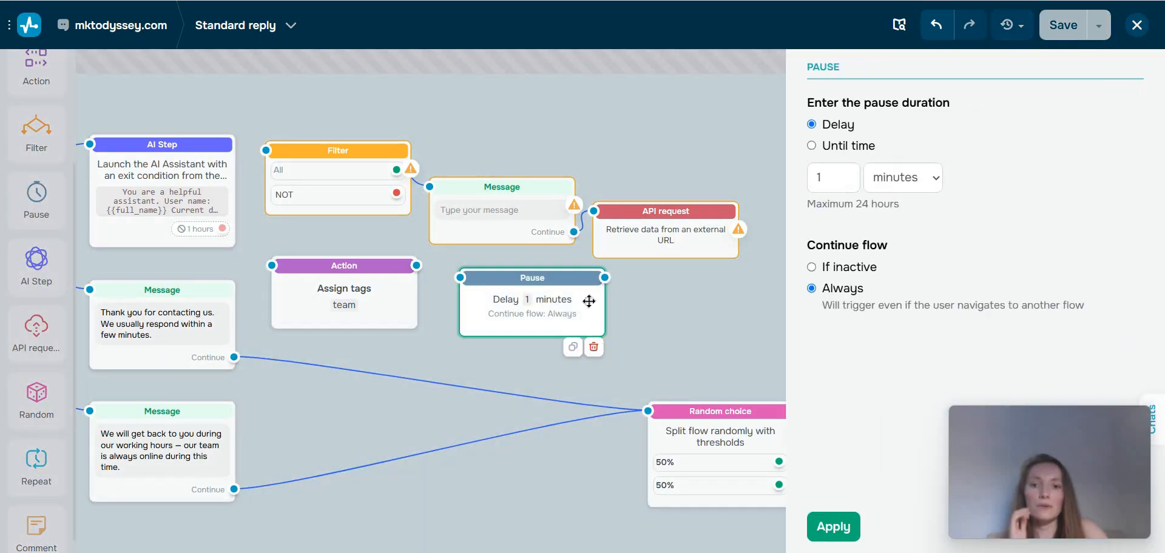
{"action": "left_click", "coordinate": [589, 302]}
{"action": "left_click", "coordinate": [586, 351]}
{"action": "left_click", "coordinate": [376, 307]}
{"action": "left_click", "coordinate": [398, 339]}
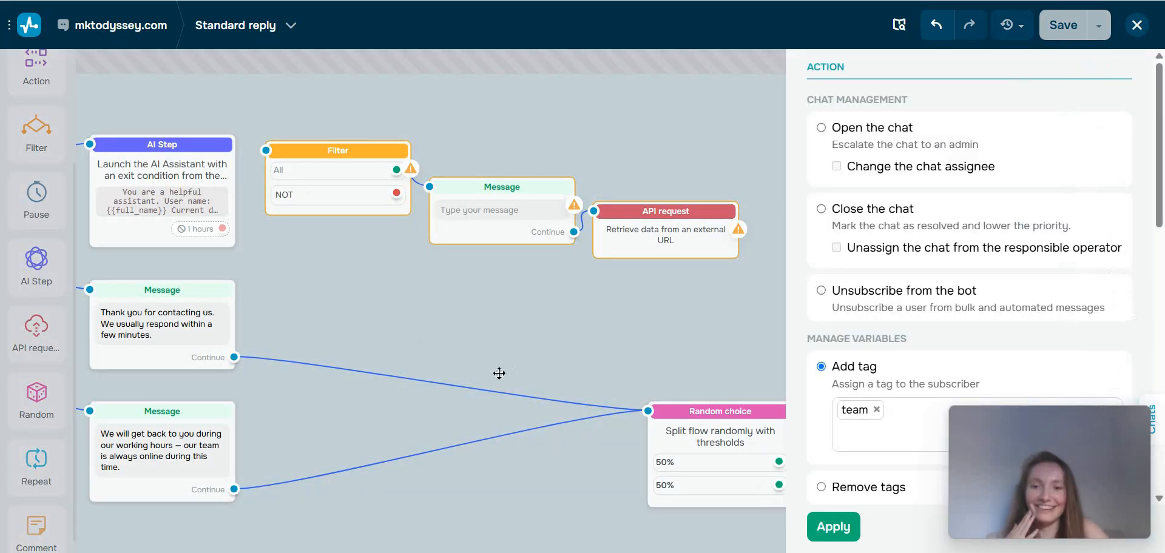
Move the Random choice block closer to the two reply messages and open its settings.
{"action": "left_click_drag", "start_coordinate": [718, 471], "coordinate": [501, 441]}
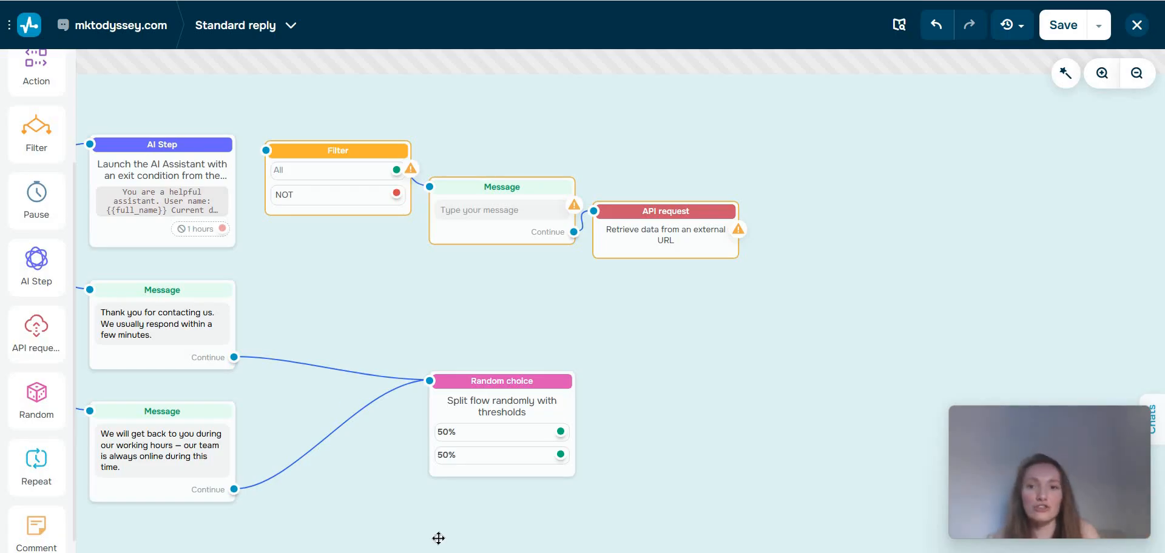
{"action": "left_click", "coordinate": [498, 396]}
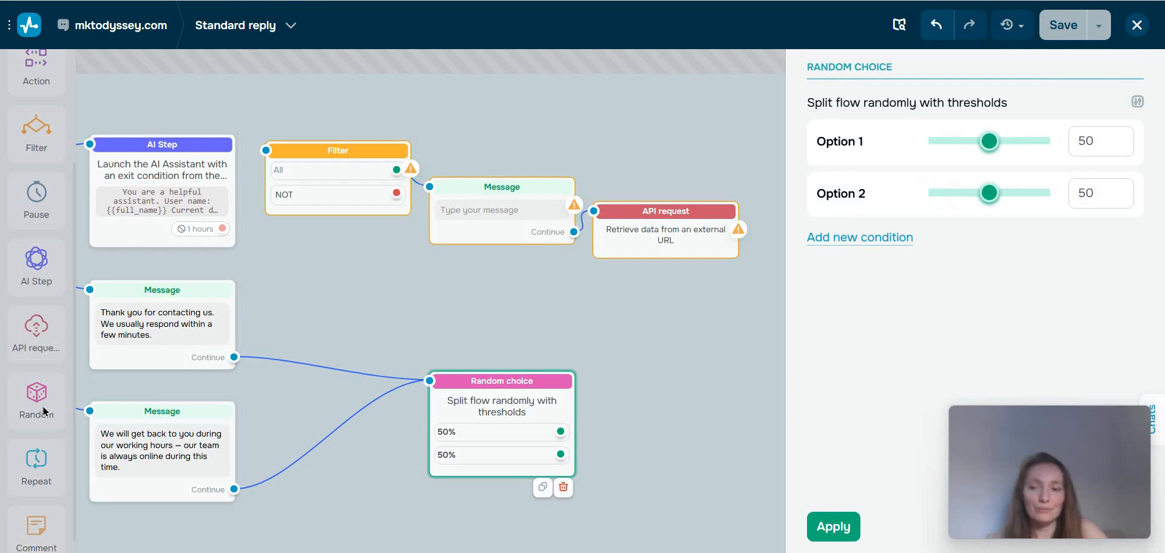
Add a Repeat block fed by the "Thank you for contacting us" message's Continue output, and move the Random choice block clear of it.
{"action": "left_click_drag", "start_coordinate": [36, 461], "coordinate": [356, 332]}
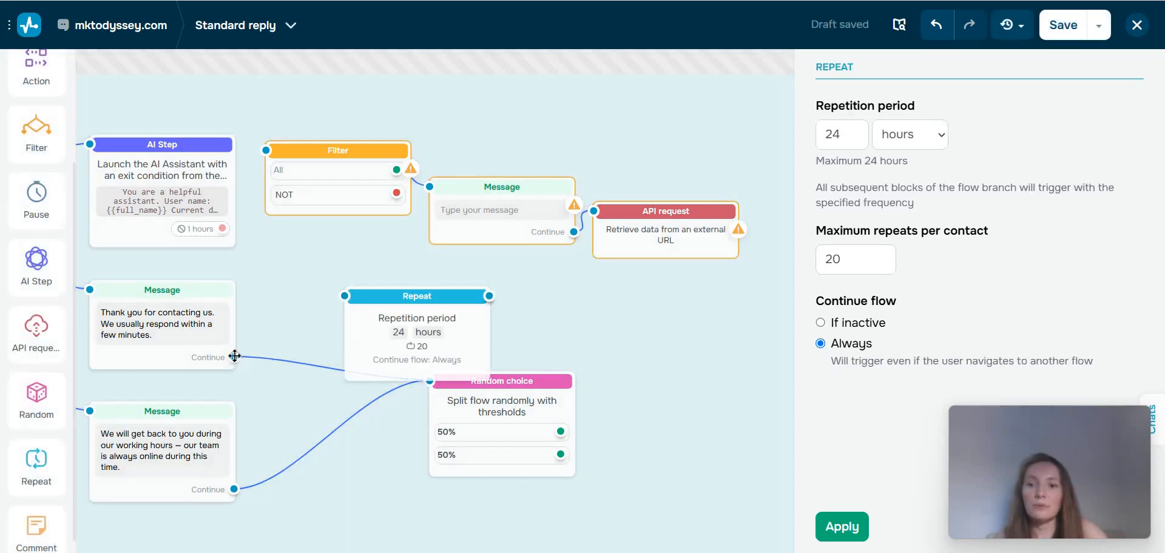
{"action": "left_click_drag", "start_coordinate": [234, 357], "coordinate": [342, 280]}
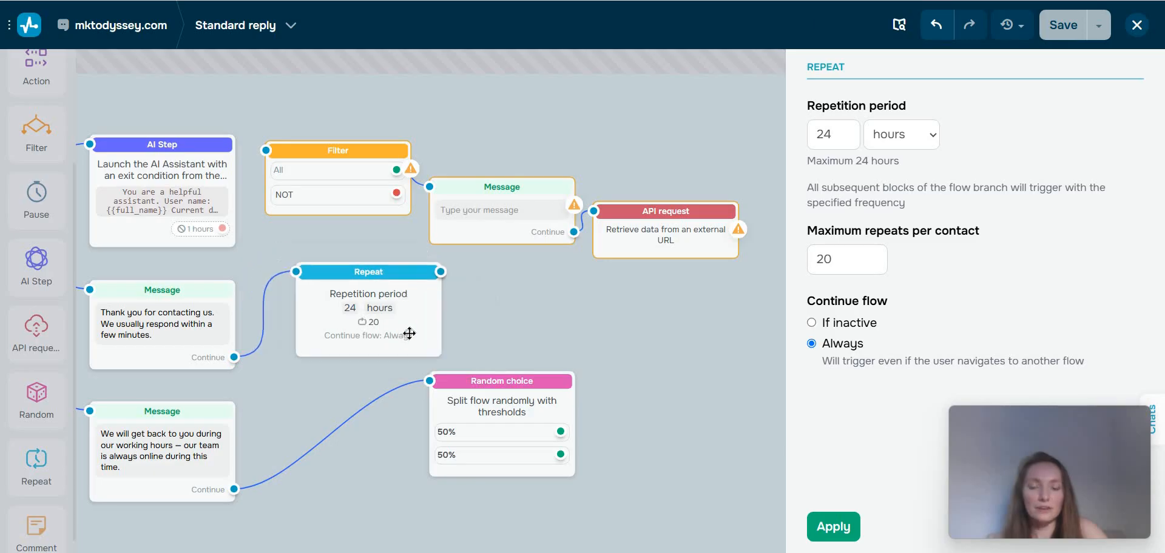
{"action": "left_click", "coordinate": [197, 324]}
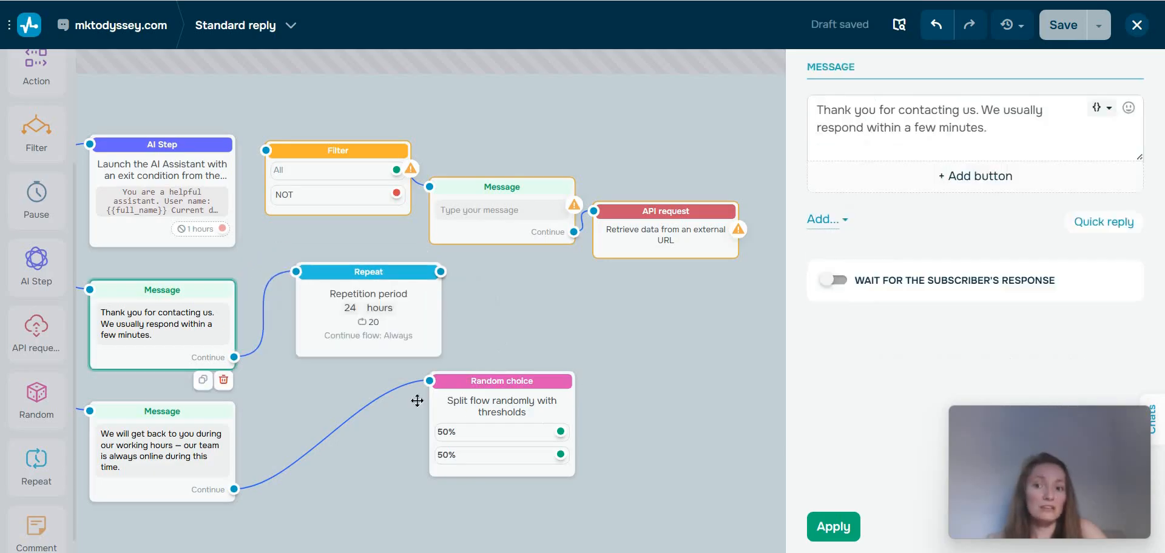
{"action": "left_click_drag", "start_coordinate": [510, 397], "coordinate": [467, 385]}
{"action": "left_click_drag", "start_coordinate": [600, 409], "coordinate": [513, 409]}
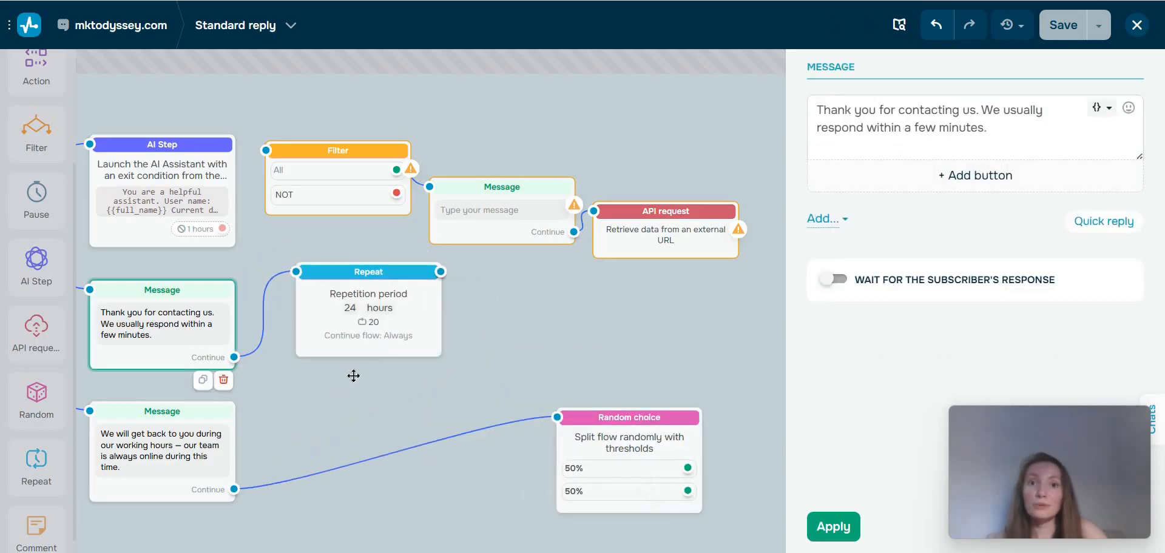
Rearrange the Random choice, thank-you Message and Repeat blocks to leave more space between them.
{"action": "left_click", "coordinate": [384, 325]}
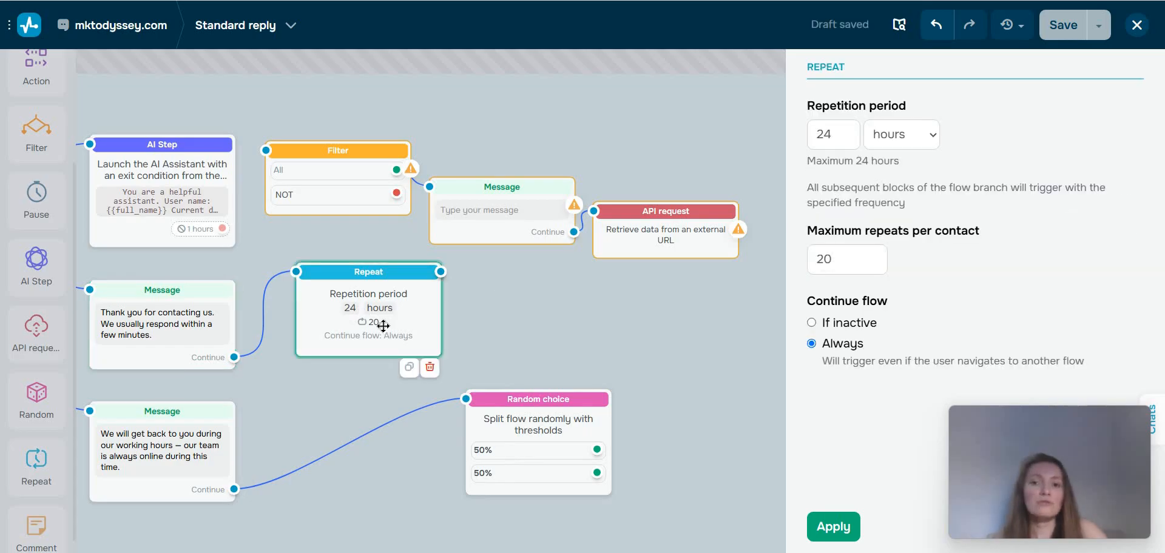
{"action": "mouse_move", "coordinate": [571, 430]}
{"action": "left_mouse_down"}
{"action": "mouse_move", "coordinate": [566, 416]}
{"action": "mouse_move", "coordinate": [556, 436]}
{"action": "left_mouse_up"}
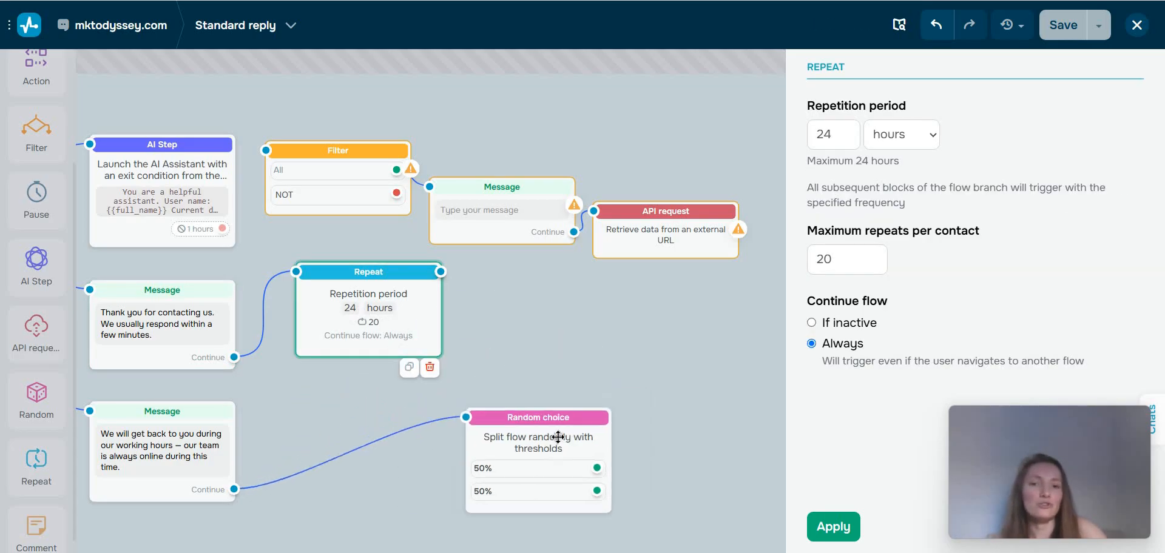
{"action": "left_click", "coordinate": [207, 428]}
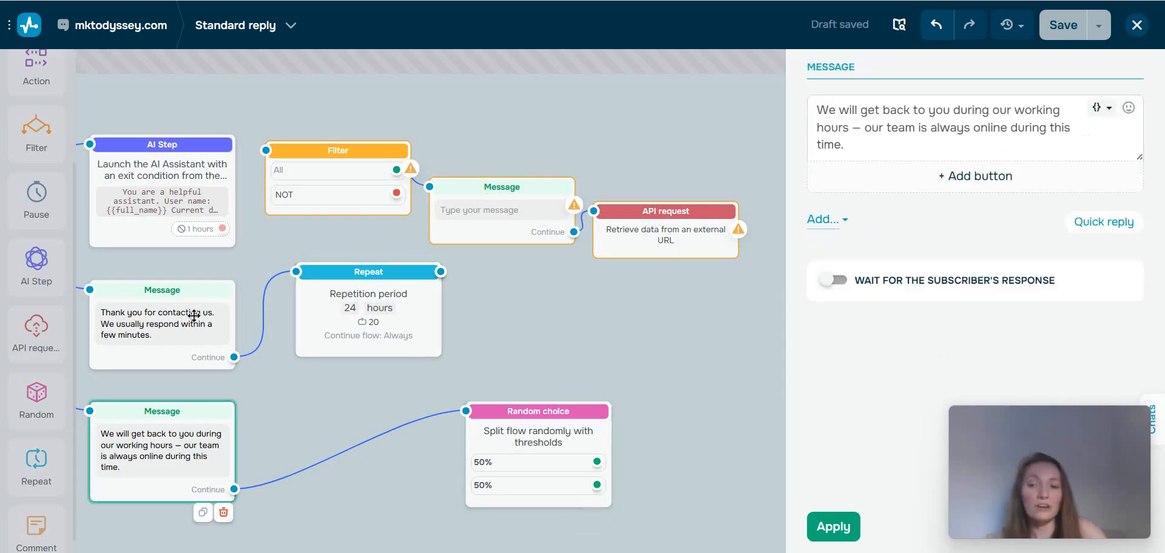
{"action": "left_click", "coordinate": [185, 321]}
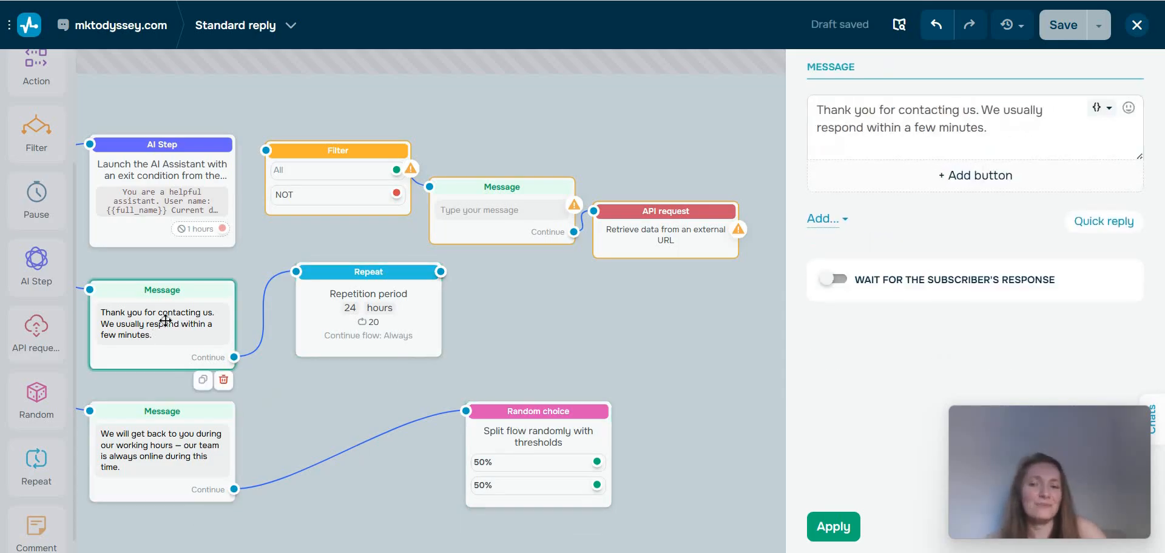
{"action": "left_click_drag", "start_coordinate": [149, 330], "coordinate": [162, 325]}
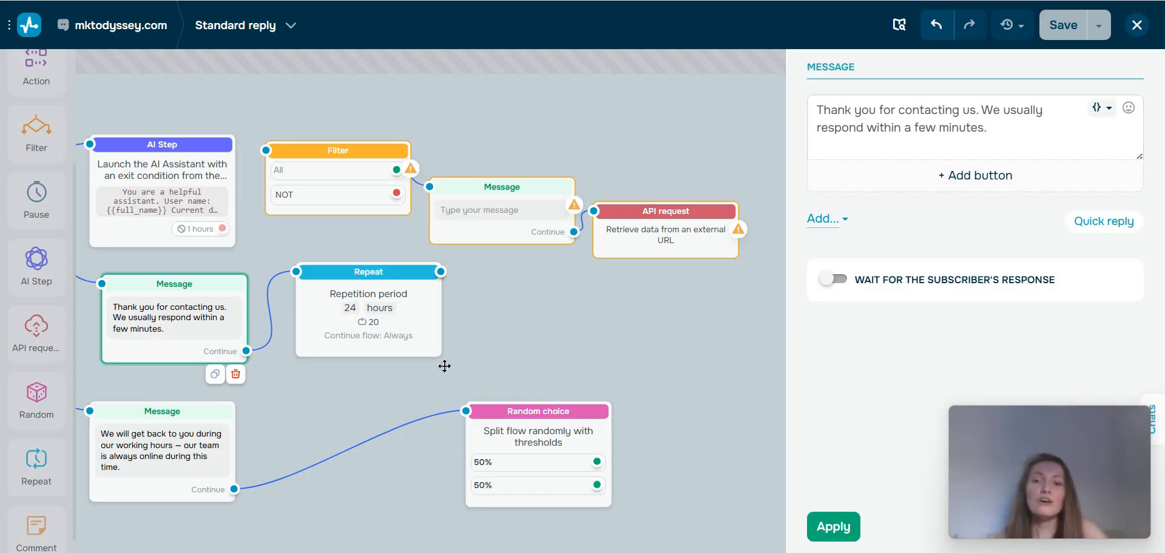
{"action": "left_click_drag", "start_coordinate": [341, 285], "coordinate": [395, 310]}
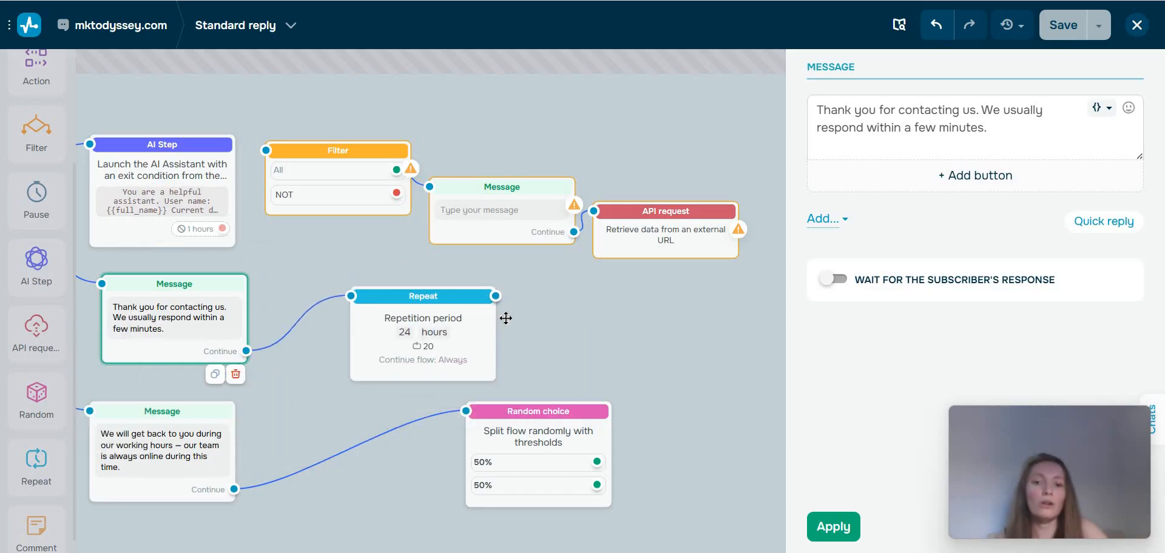
Open the Repeat block and examine its repetition period, maximum repeats per contact and Continue flow settings.
{"action": "left_click", "coordinate": [411, 342]}
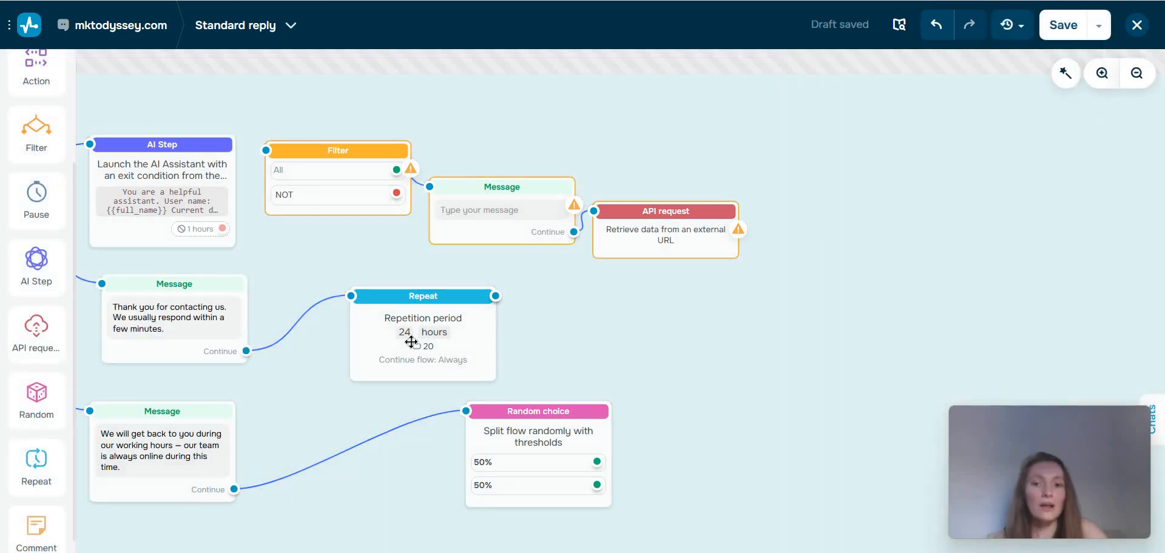
{"action": "left_click", "coordinate": [411, 342]}
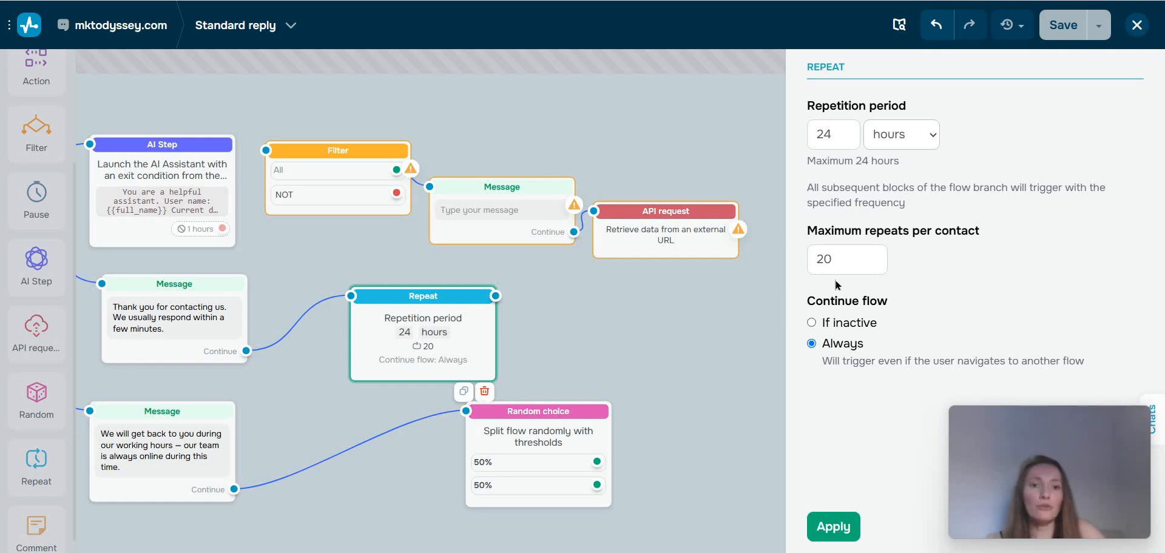
{"action": "left_click", "coordinate": [833, 136]}
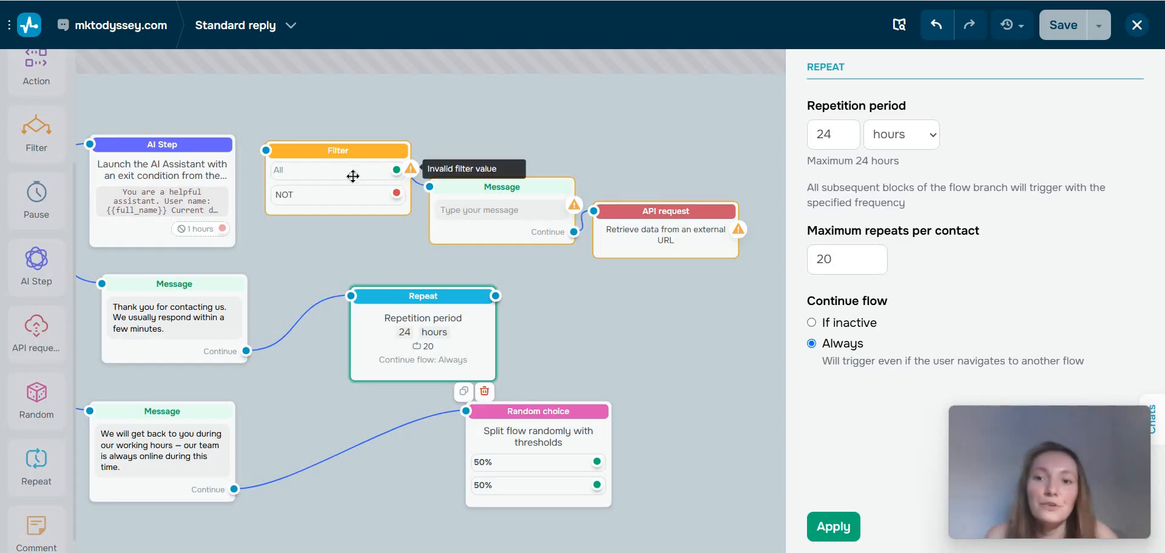
Place the Was in flow filter after the Repeat block, connected to its output, and delete the empty Message block.
{"action": "left_click", "coordinate": [383, 168]}
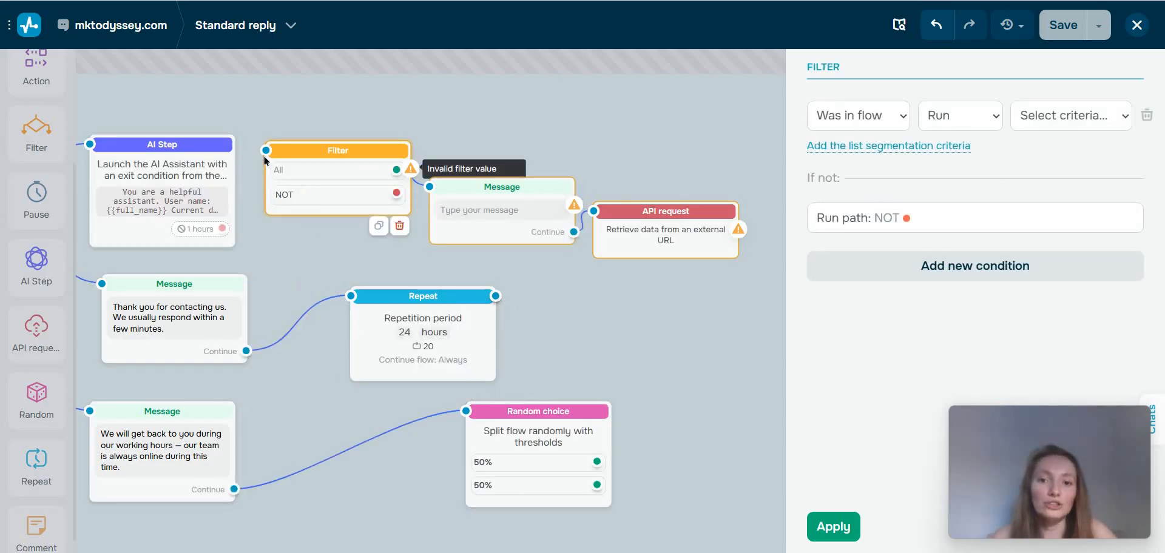
{"action": "left_click", "coordinate": [320, 183]}
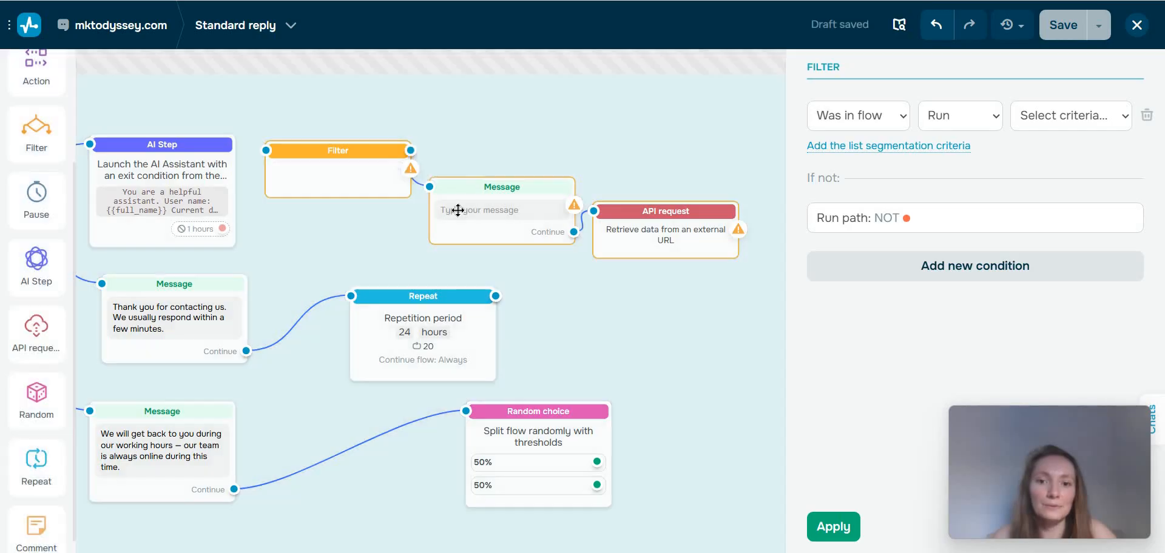
{"action": "left_click_drag", "start_coordinate": [320, 183], "coordinate": [574, 322]}
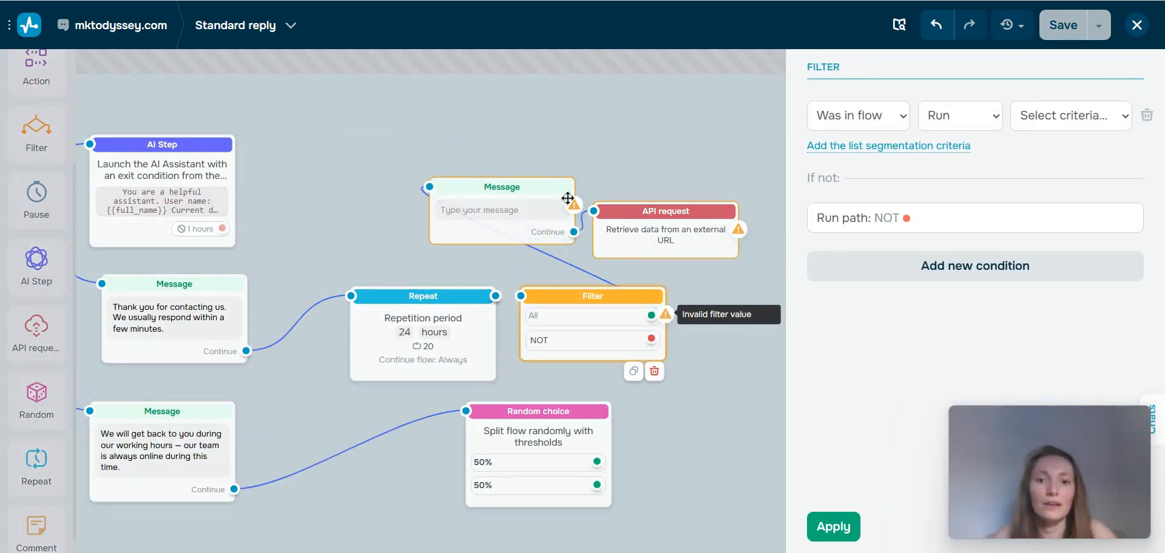
{"action": "mouse_move", "coordinate": [581, 253]}
{"action": "left_mouse_down"}
{"action": "mouse_move", "coordinate": [613, 245]}
{"action": "mouse_move", "coordinate": [549, 226]}
{"action": "mouse_move", "coordinate": [582, 241]}
{"action": "left_mouse_up"}
{"action": "key", "text": "Delete"}
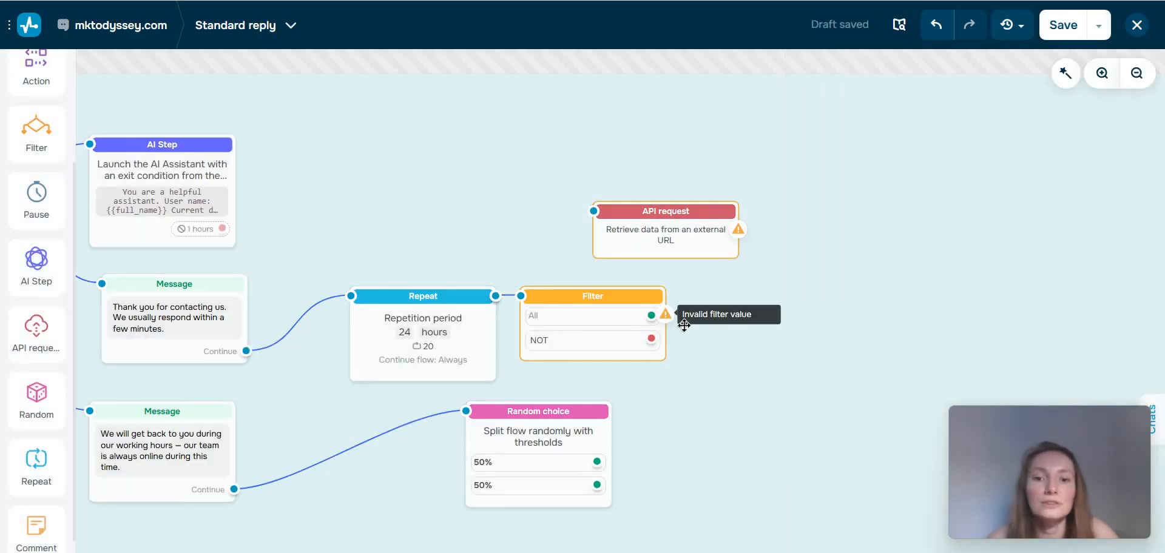
Move the Filter block further from the Repeat block and examine the criteria its condition can use, such as Tags.
{"action": "left_click_drag", "start_coordinate": [592, 312], "coordinate": [658, 330]}
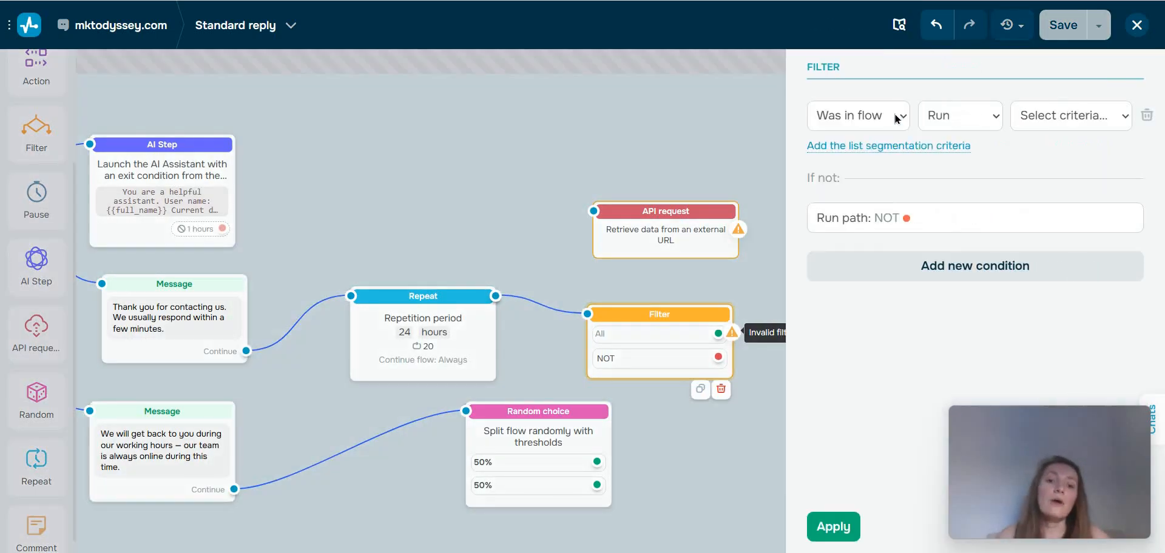
{"action": "left_click", "coordinate": [859, 115]}
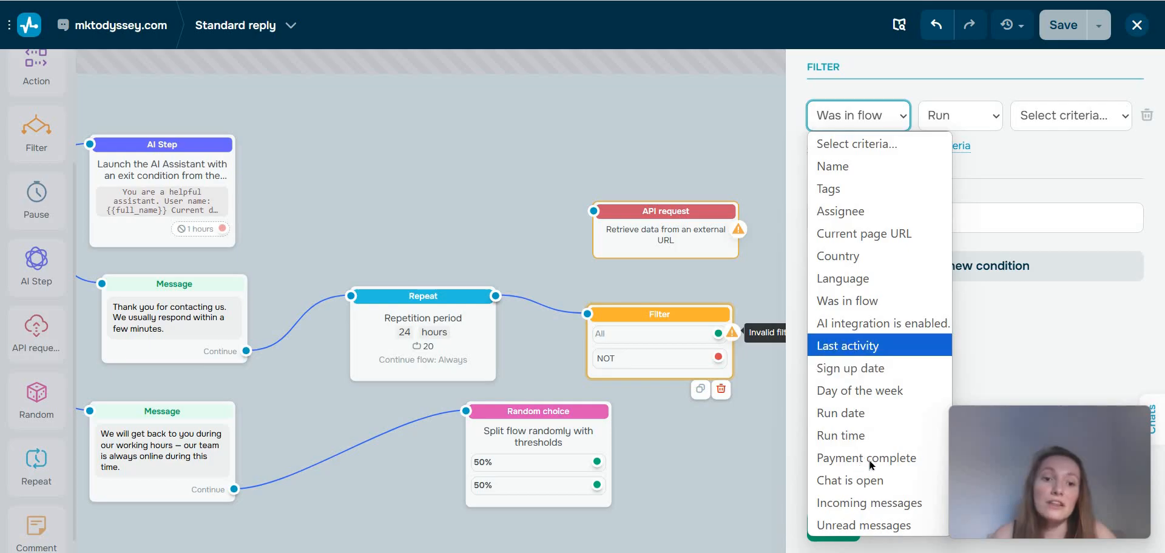
{"action": "left_click", "coordinate": [849, 189]}
{"action": "left_click", "coordinate": [667, 171]}
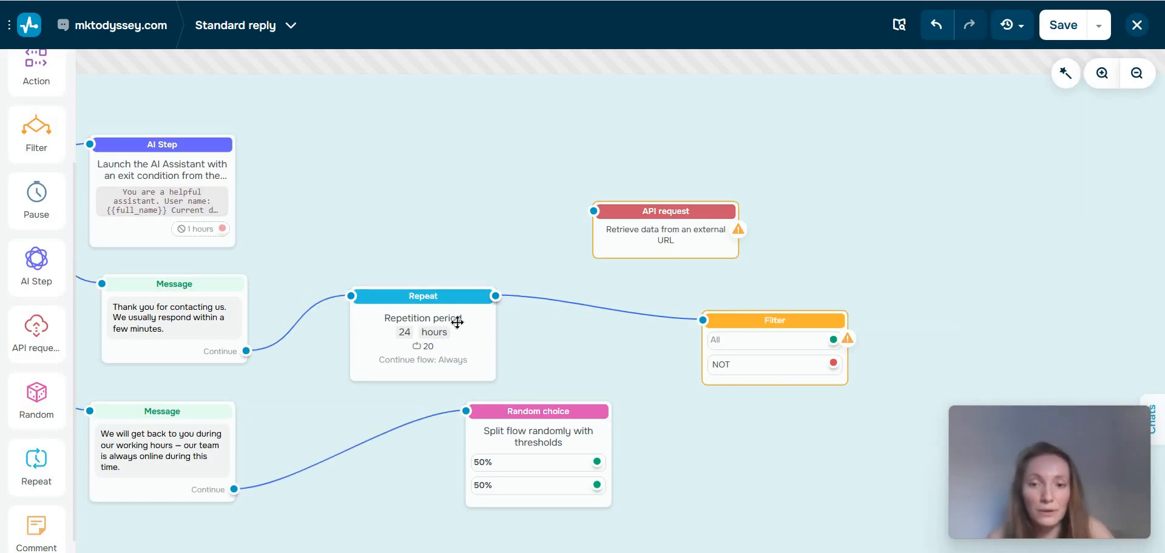
{"action": "left_click", "coordinate": [438, 341]}
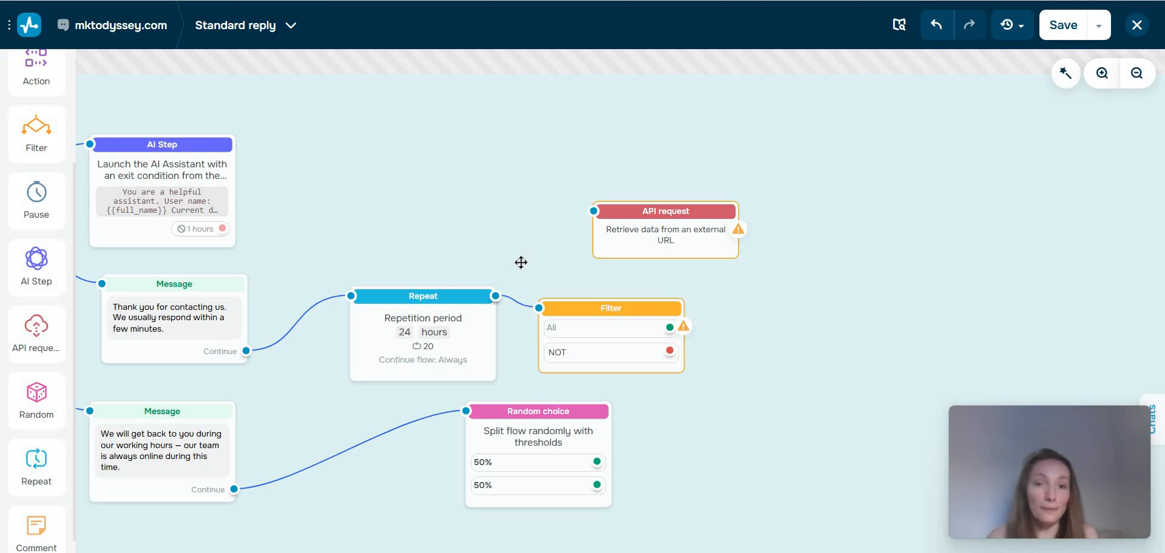
Add an empty Comment block beside the AI Step block, above the Repeat block.
{"action": "left_click_drag", "start_coordinate": [37, 525], "coordinate": [461, 211]}
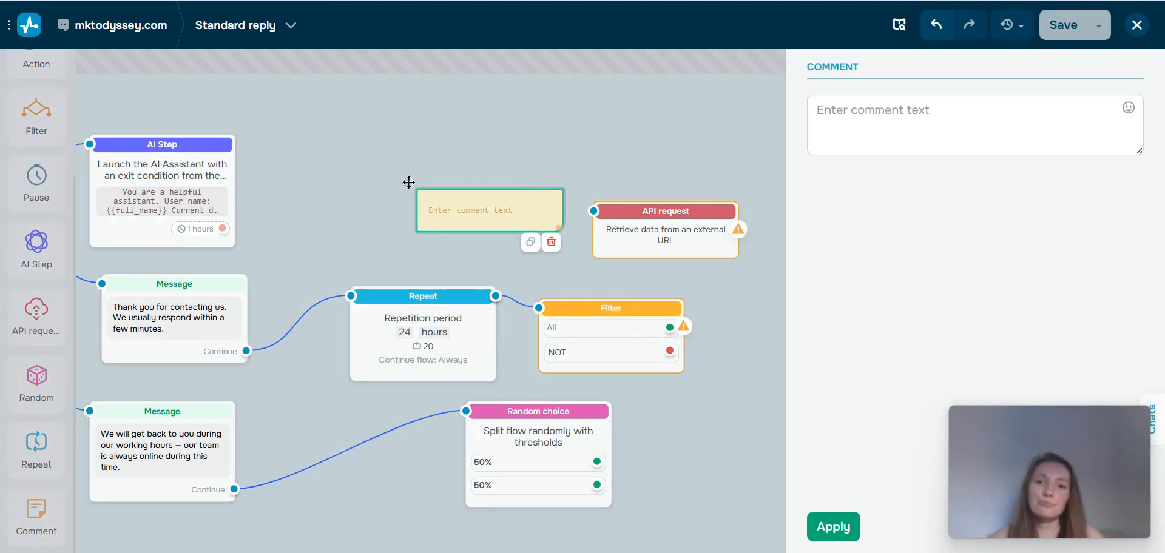
{"action": "left_click_drag", "start_coordinate": [408, 182], "coordinate": [376, 185]}
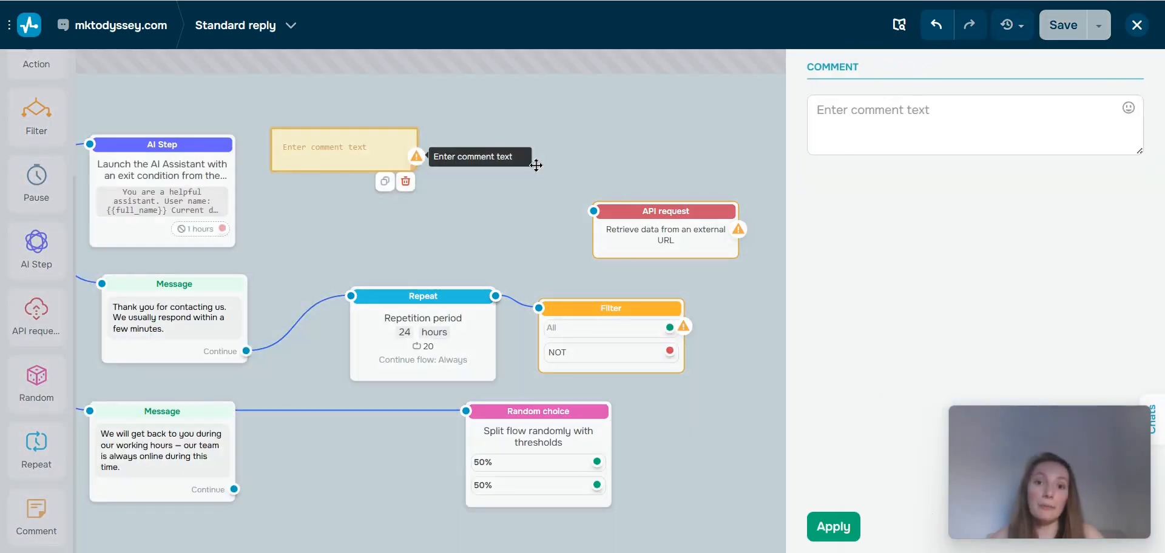
{"action": "left_click", "coordinate": [536, 165]}
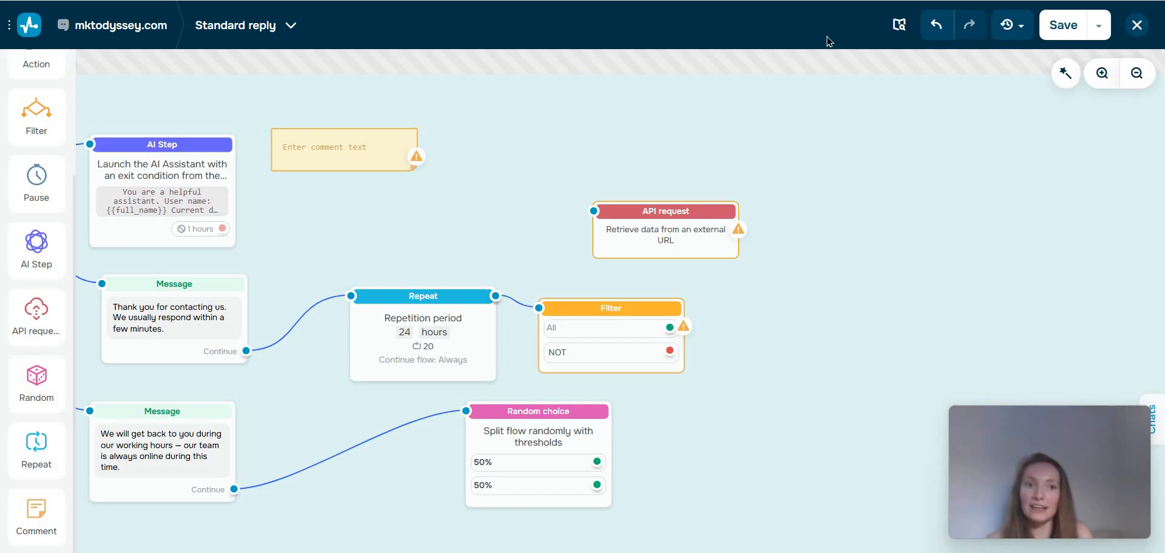
Try to save the flow, dismiss the error, and move the API request block up beside the empty Comment block.
{"action": "left_click", "coordinate": [1061, 28]}
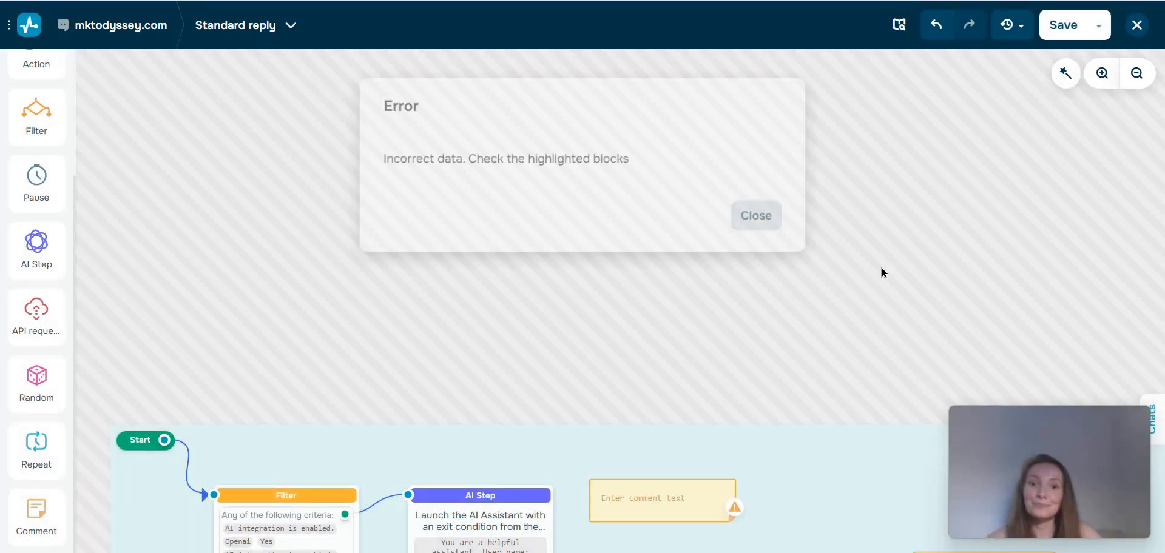
{"action": "left_click", "coordinate": [880, 272]}
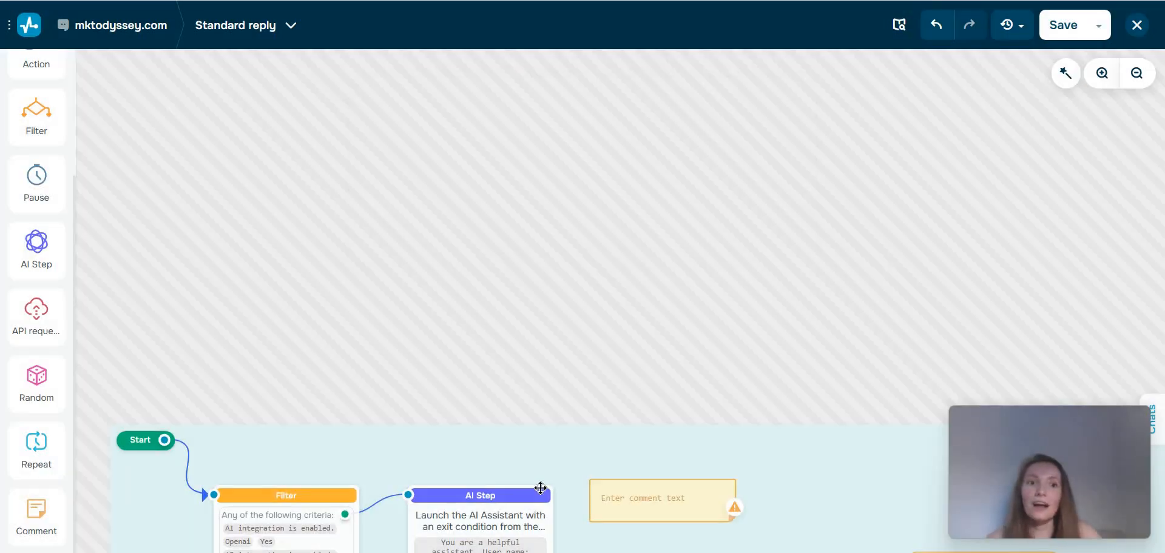
{"action": "scroll", "coordinate": [590, 484], "scroll_direction": "down", "scroll_amount": 3}
{"action": "left_click_drag", "start_coordinate": [525, 149], "coordinate": [547, 210]}
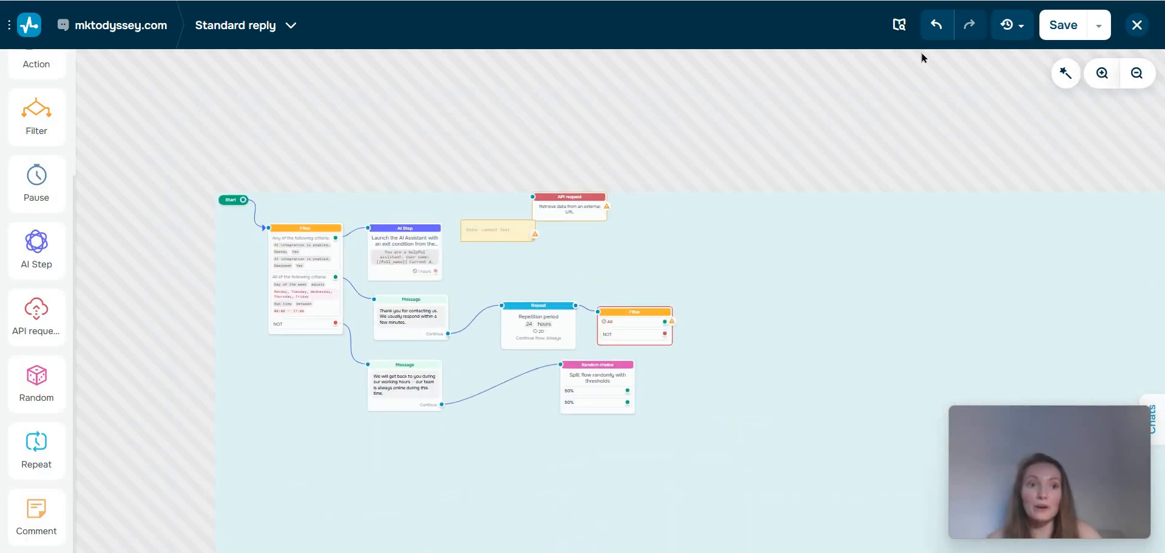
Open the Standard reply flow's sharing settings, view its link and copying options, and close them.
{"action": "left_click", "coordinate": [1098, 25]}
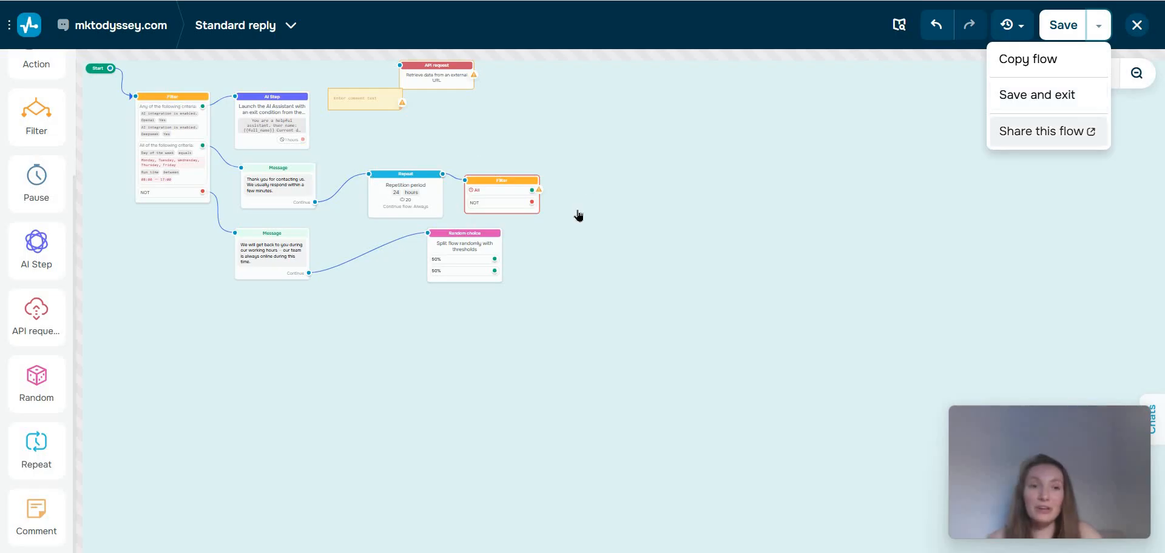
{"action": "left_click", "coordinate": [1041, 131]}
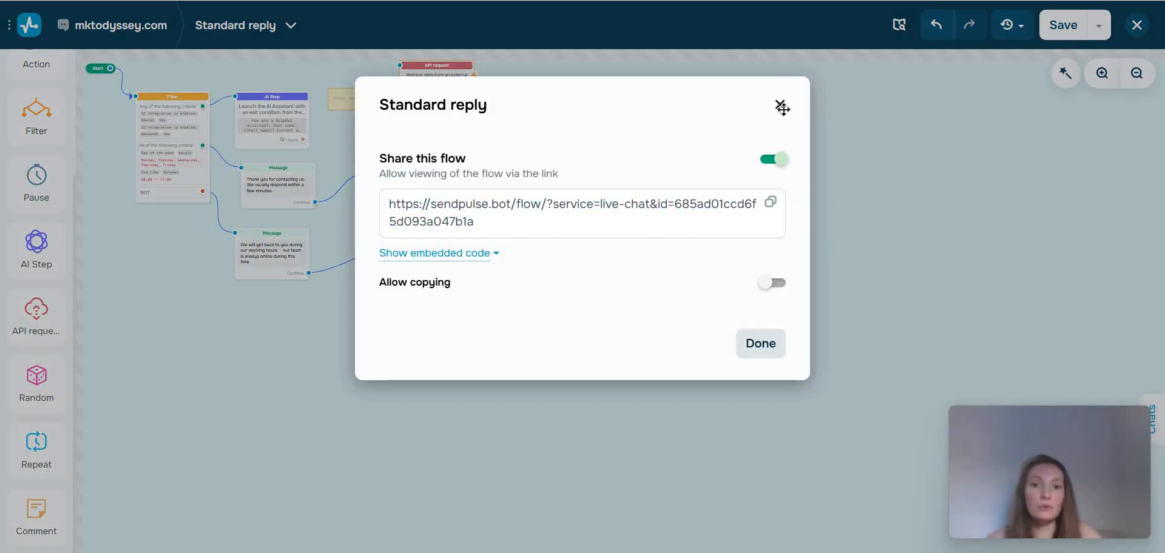
{"action": "left_click", "coordinate": [782, 109]}
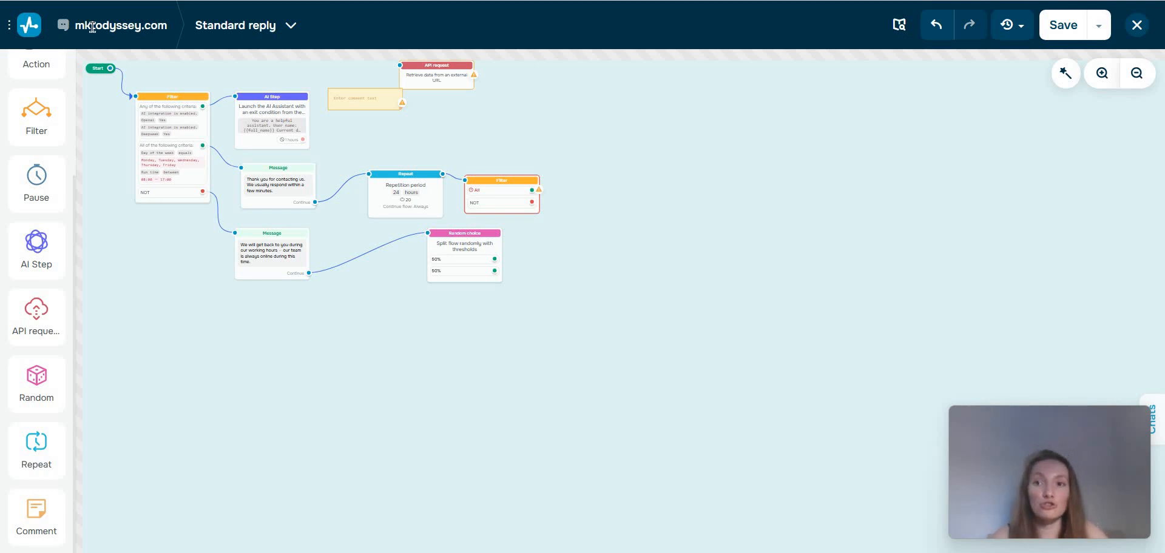
Leave the flow editor while keeping the draft, and go from the bot's structure to its Audience section.
{"action": "key", "text": "Escape"}
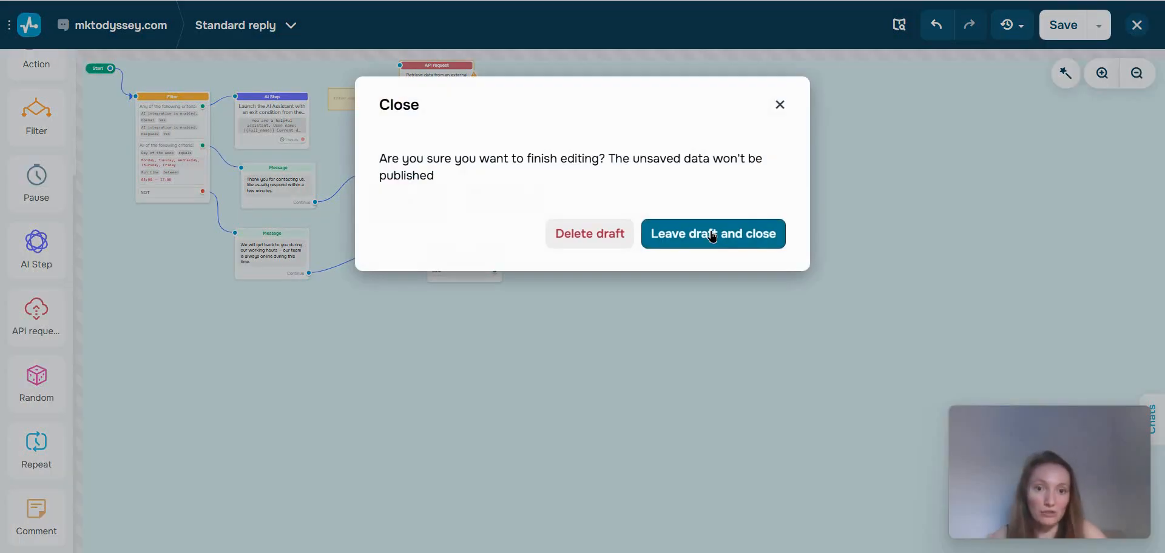
{"action": "left_click", "coordinate": [714, 235]}
{"action": "scroll", "coordinate": [306, 168], "scroll_direction": "down", "scroll_amount": 2}
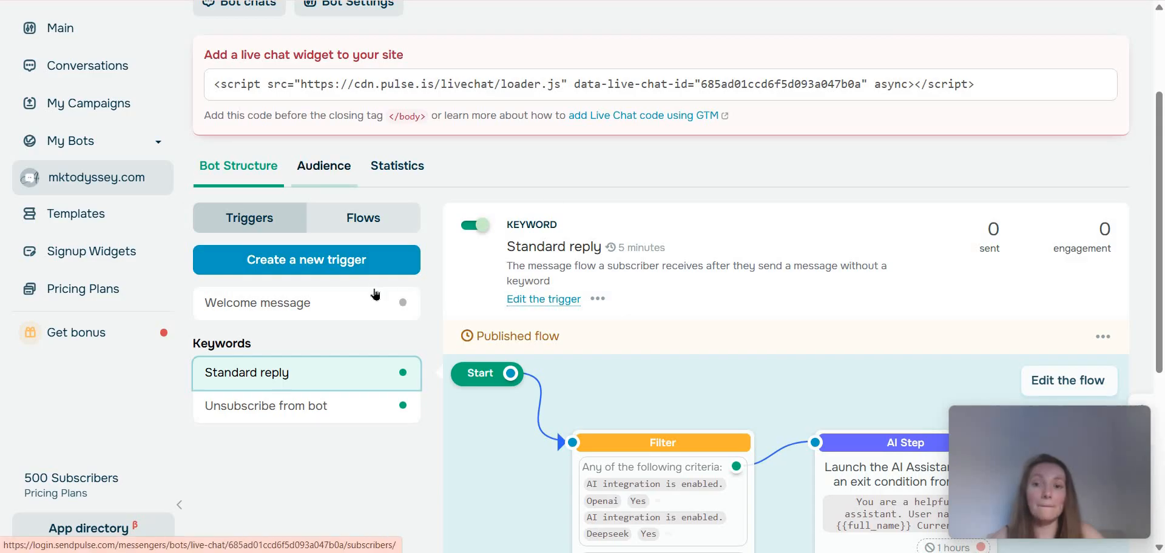
{"action": "scroll", "coordinate": [374, 309], "scroll_direction": "down", "scroll_amount": 4}
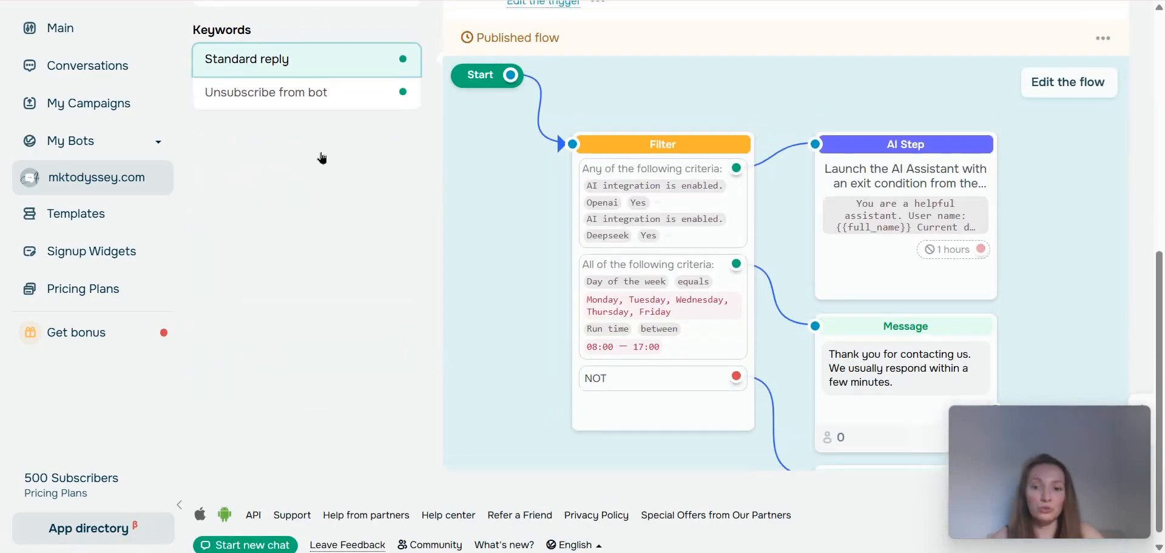
{"action": "scroll", "coordinate": [323, 156], "scroll_direction": "up", "scroll_amount": 4}
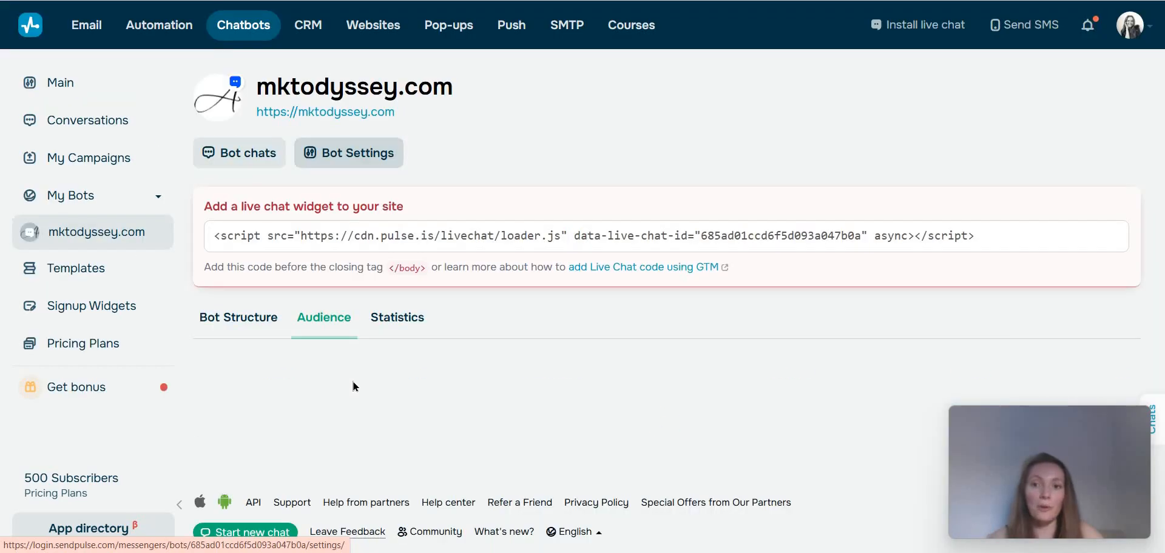
Open the bot's Statistics and examine the subscriber, sent, incoming message and session figures with their diagram.
{"action": "left_click", "coordinate": [387, 322]}
{"action": "scroll", "coordinate": [425, 365], "scroll_direction": "down", "scroll_amount": 3}
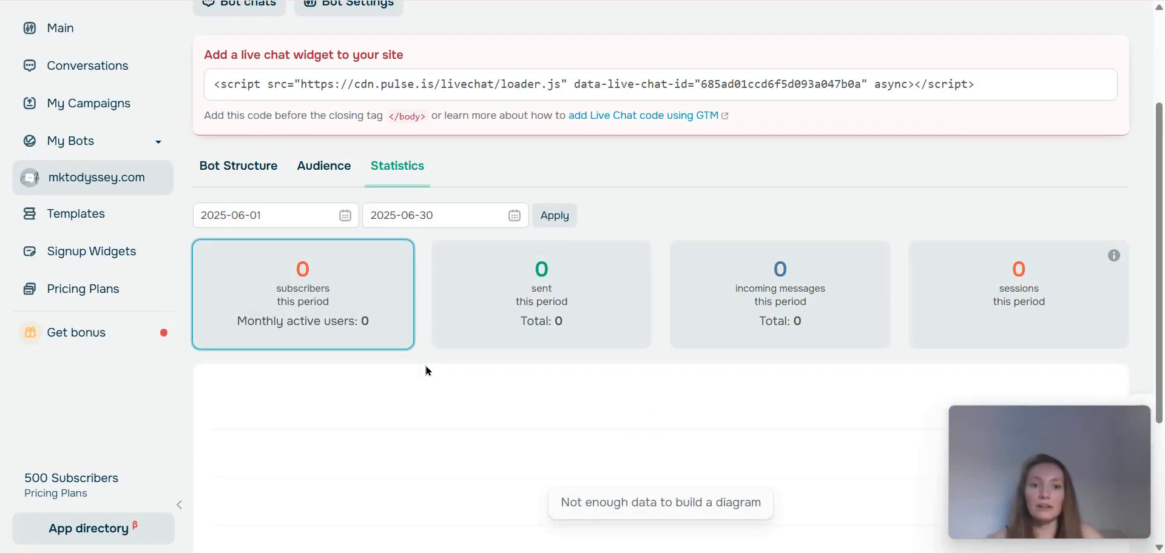
{"action": "scroll", "coordinate": [427, 371], "scroll_direction": "down", "scroll_amount": 3}
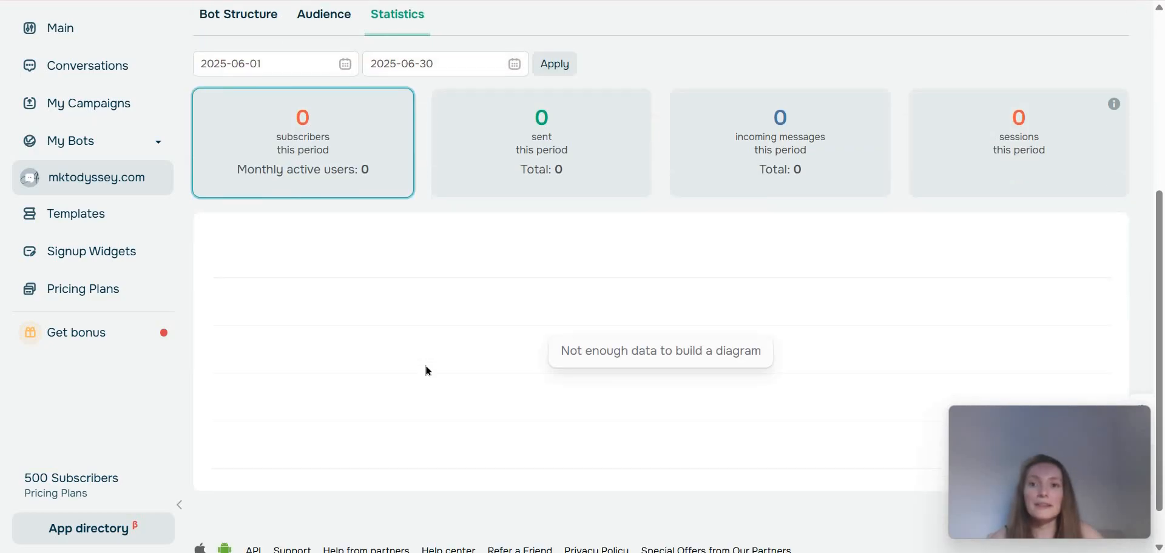
{"action": "scroll", "coordinate": [694, 336], "scroll_direction": "up", "scroll_amount": 6}
{"action": "scroll", "coordinate": [513, 369], "scroll_direction": "down", "scroll_amount": 5}
{"action": "scroll", "coordinate": [779, 289], "scroll_direction": "down", "scroll_amount": 2}
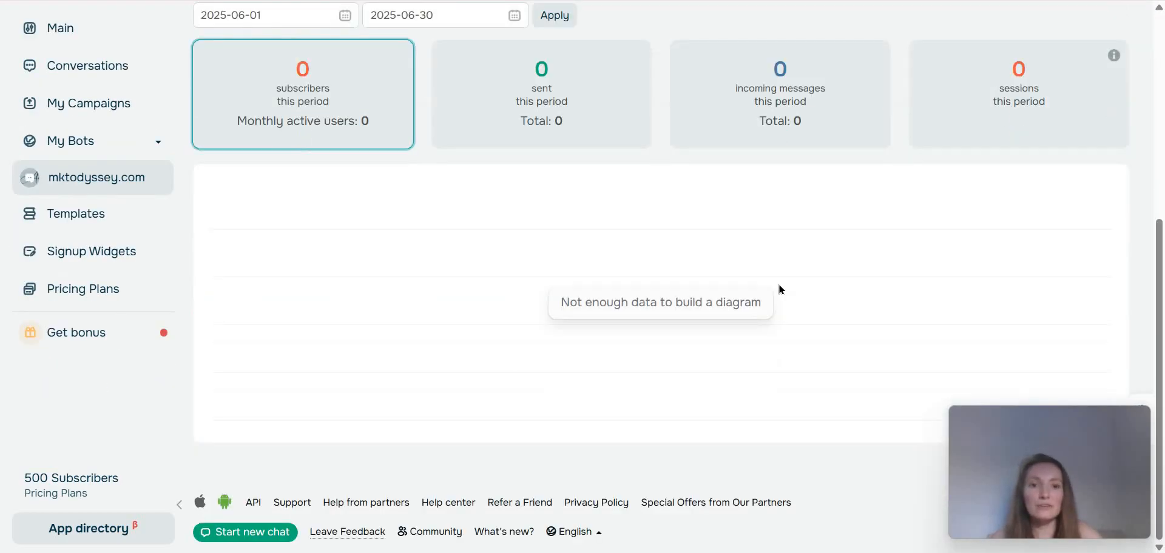
Go to the account's start page and look over the available SendPulse tools and their activation options.
{"action": "scroll", "coordinate": [784, 288], "scroll_direction": "up", "scroll_amount": 6}
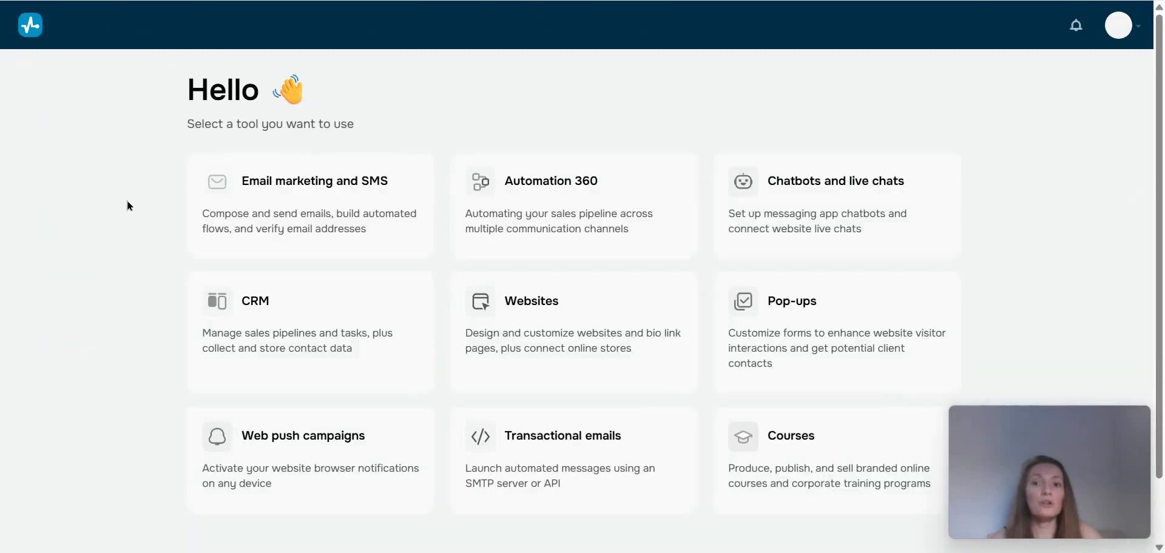
{"action": "scroll", "coordinate": [120, 233], "scroll_direction": "down", "scroll_amount": 3}
{"action": "scroll", "coordinate": [120, 234], "scroll_direction": "up", "scroll_amount": 3}
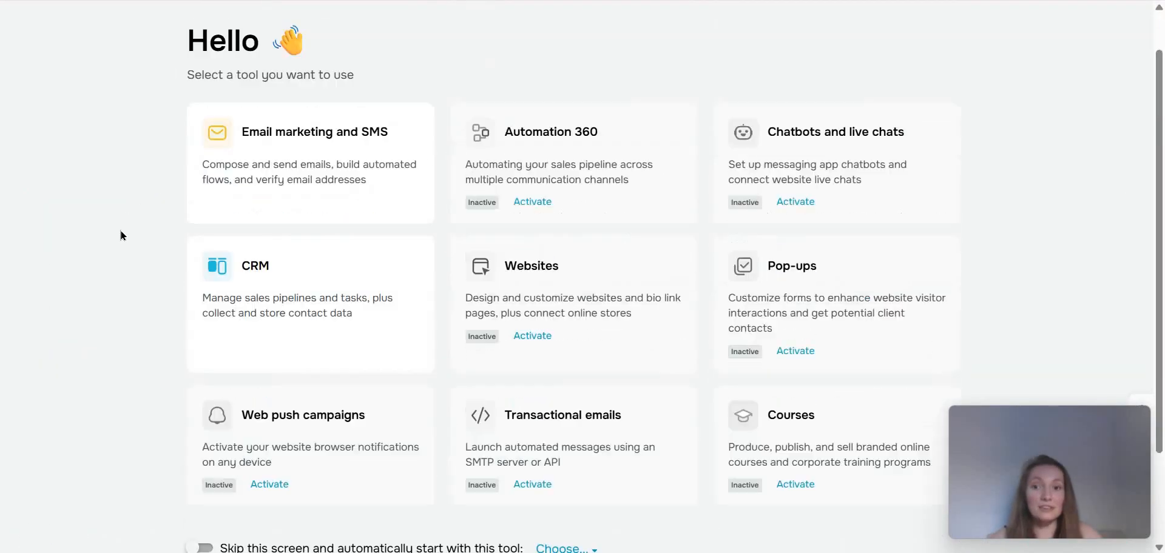